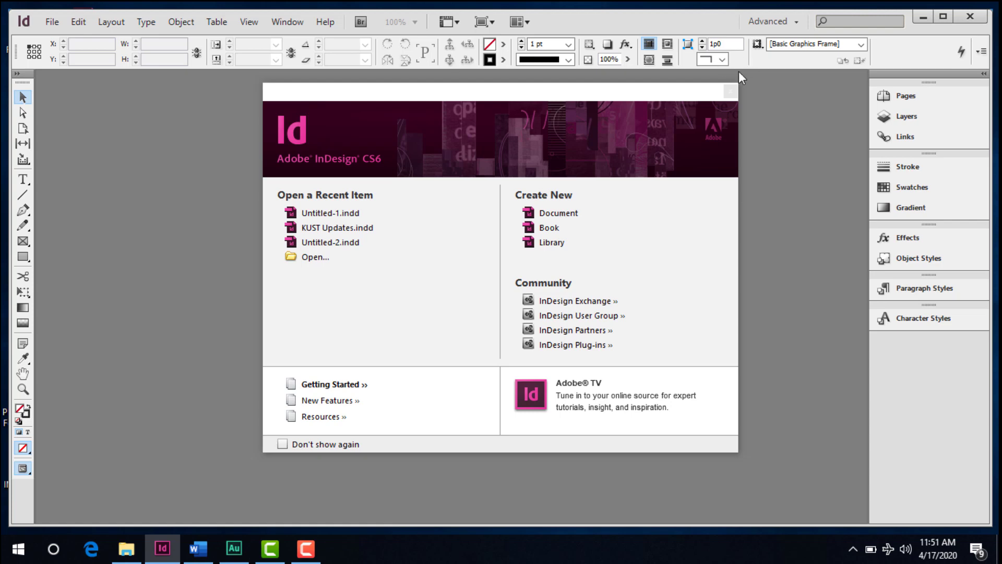
Step: Create a new one-page print document with A4 page size and landscape orientation
click(730, 93)
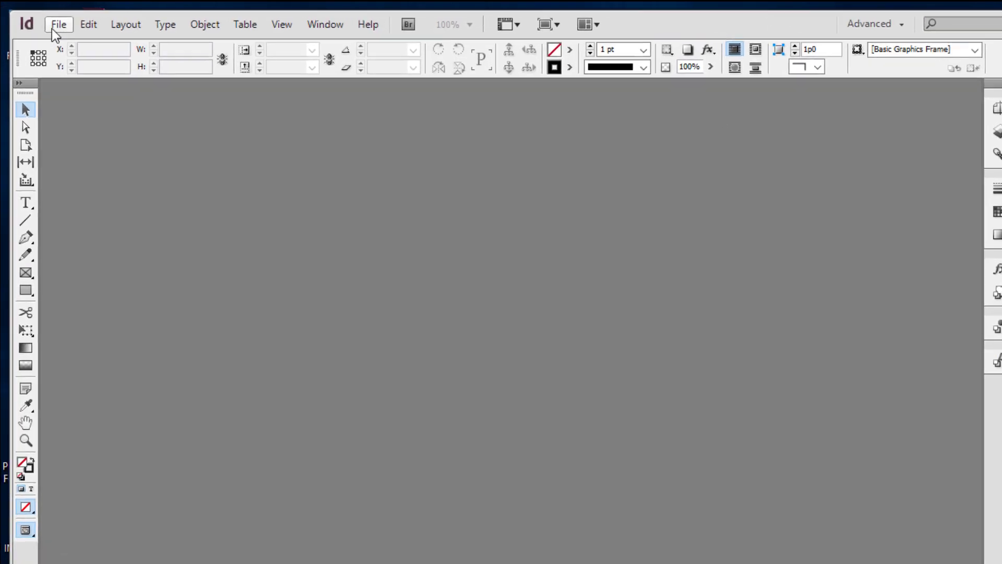
click(48, 23)
mouse_move(122, 71)
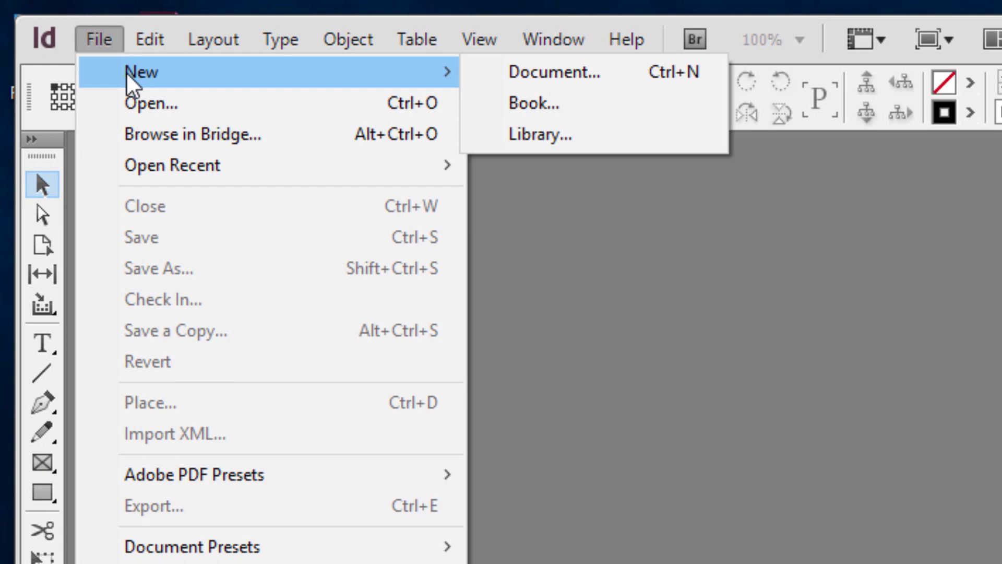
click(528, 84)
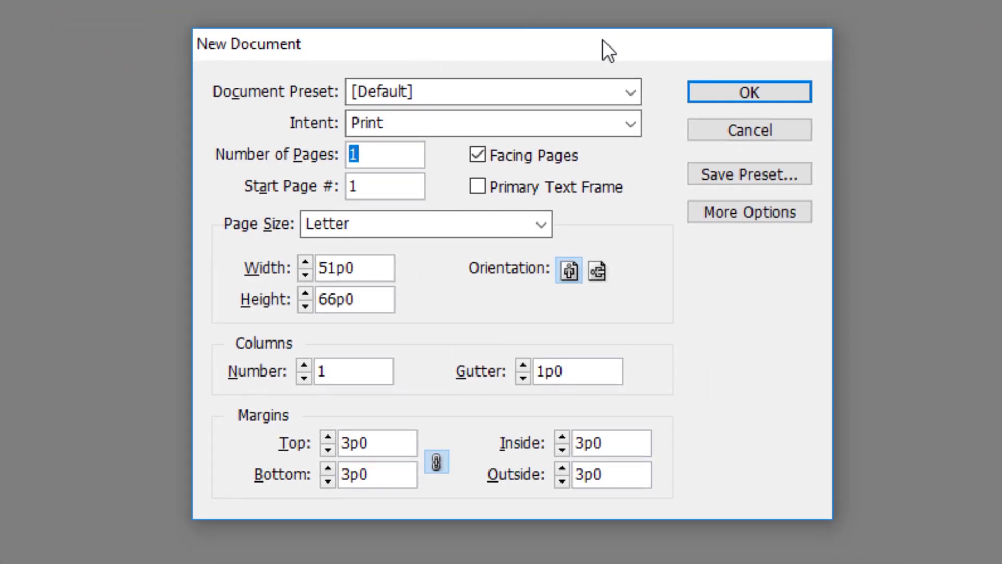
click(635, 133)
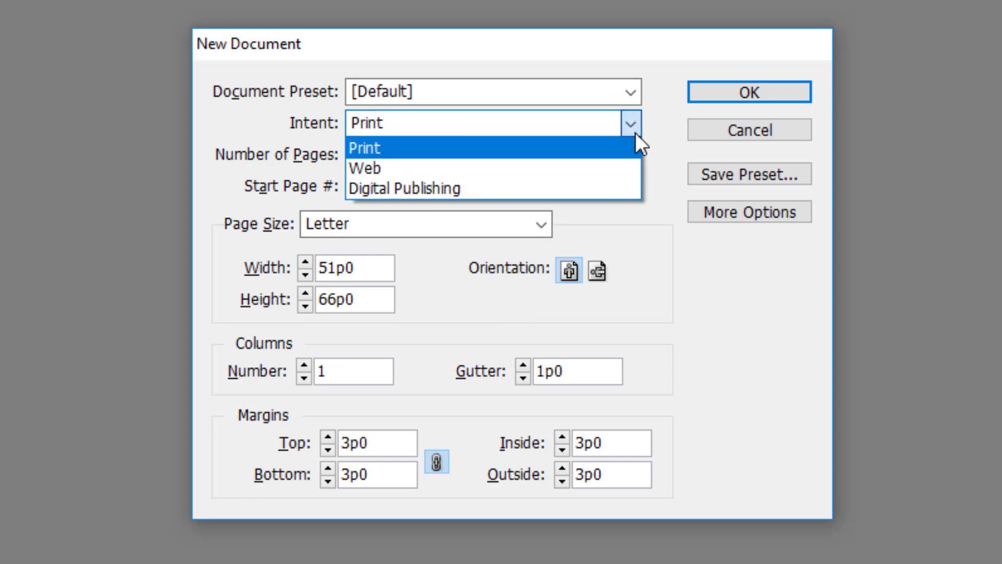
click(635, 133)
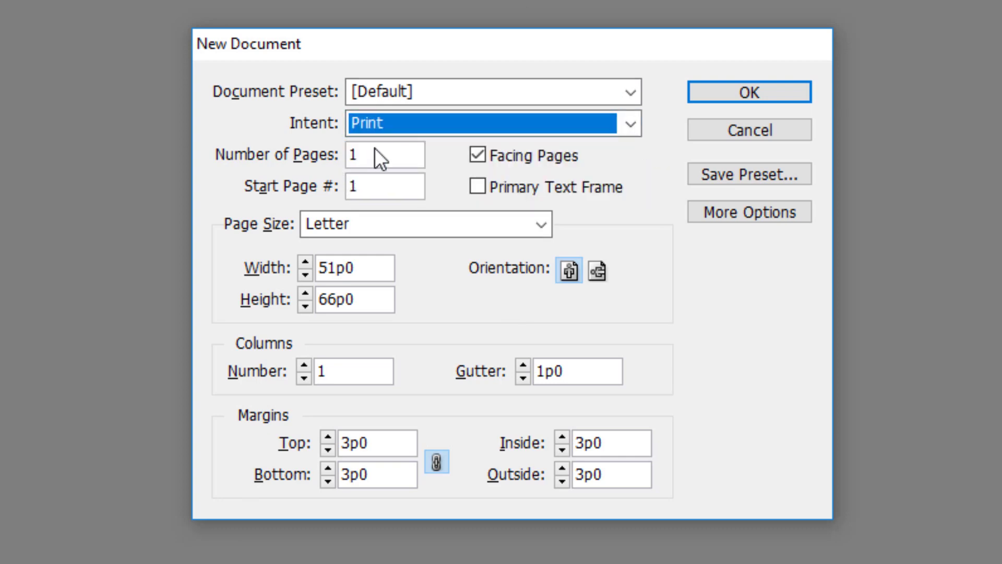
click(396, 225)
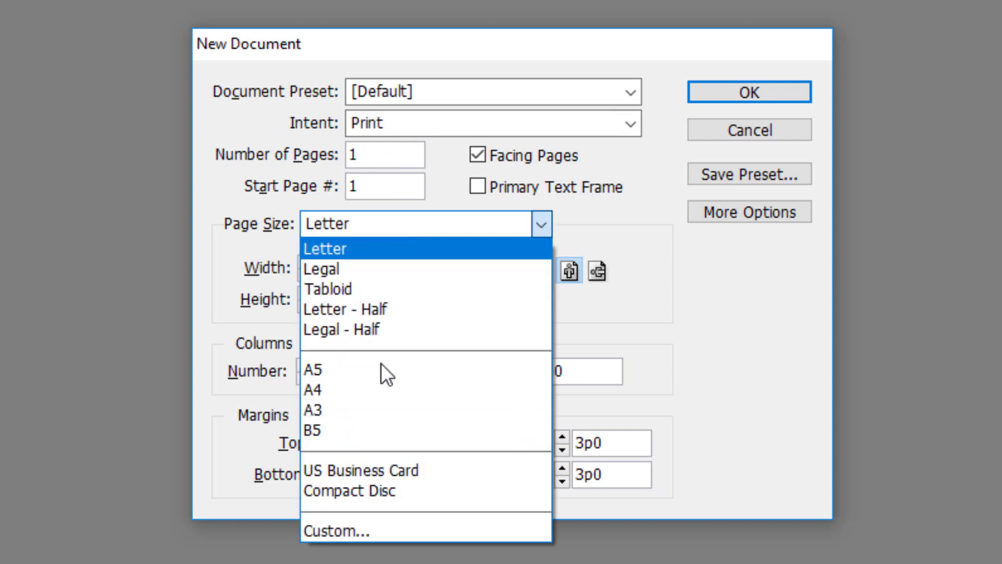
click(372, 394)
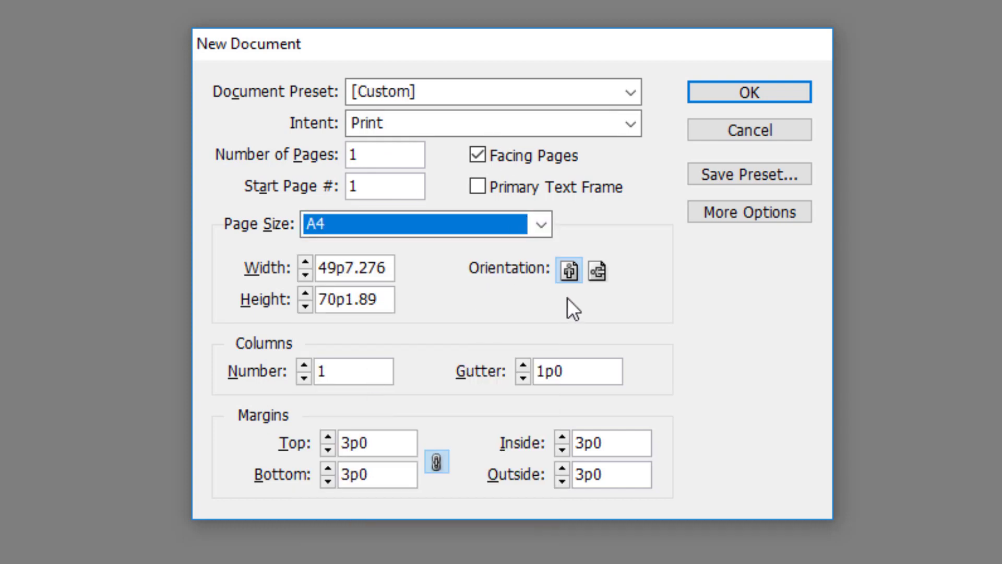
click(598, 272)
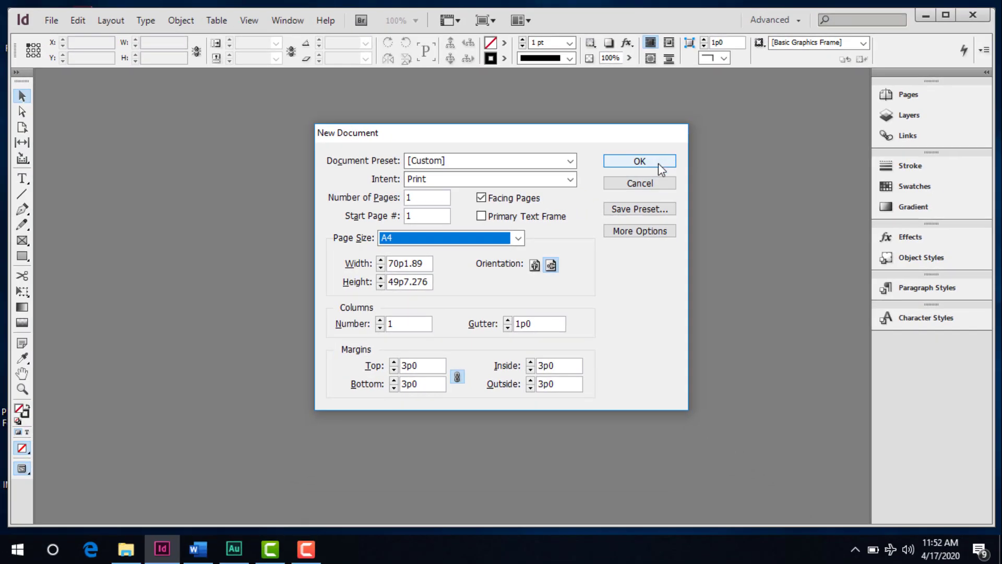
click(779, 96)
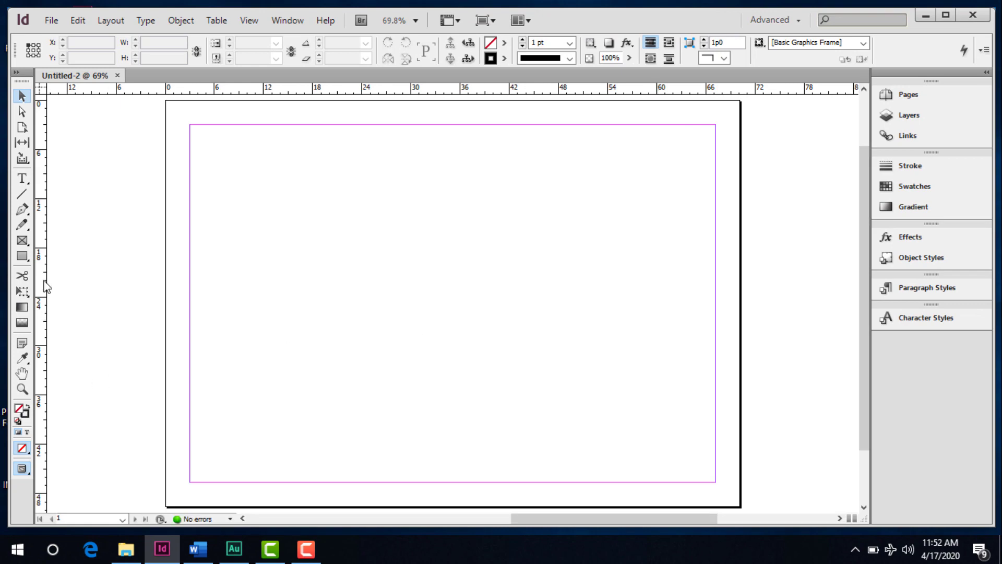
Step: Draw a wide rectangle across the middle of the page and set its size to 60p0 wide by 30p0 high
click(22, 256)
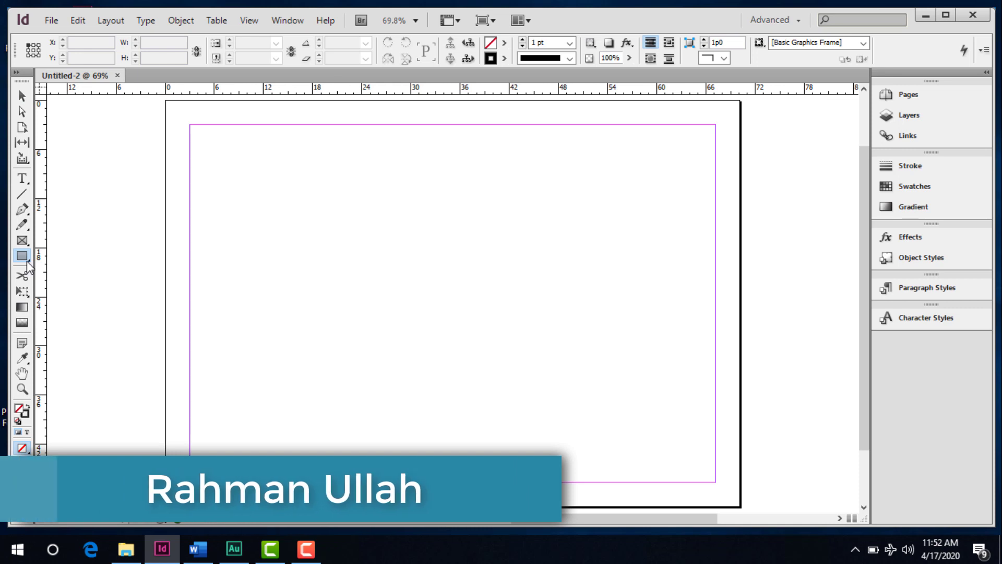
drag(197, 210, 708, 421)
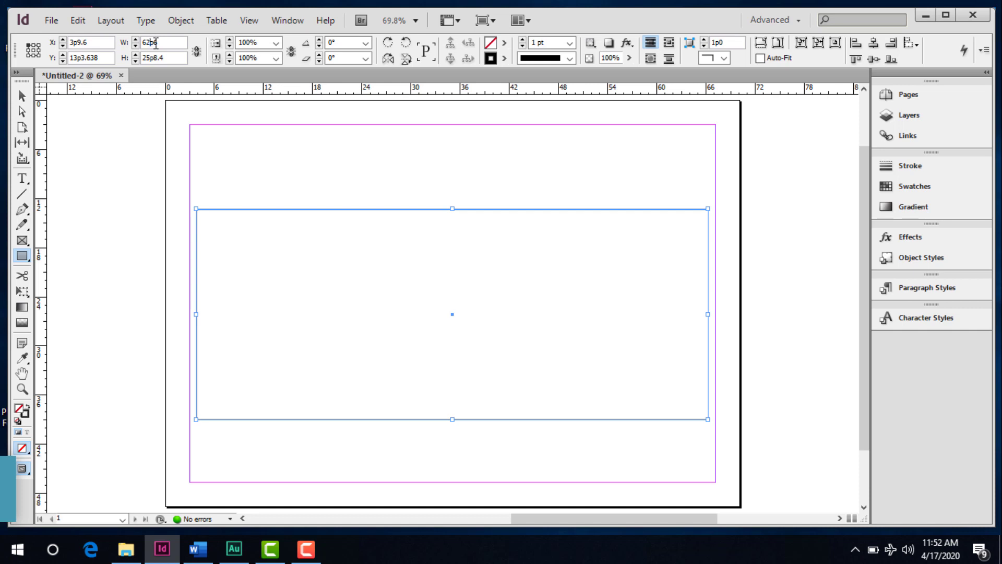
key(BackSpace)
text(0)
click(167, 57)
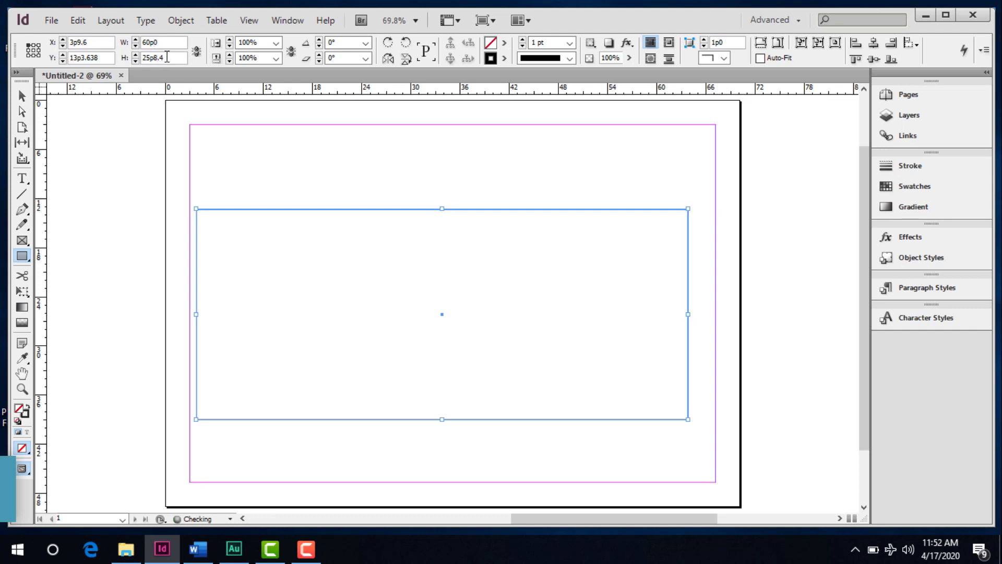
drag(167, 58, 129, 58)
text(30)
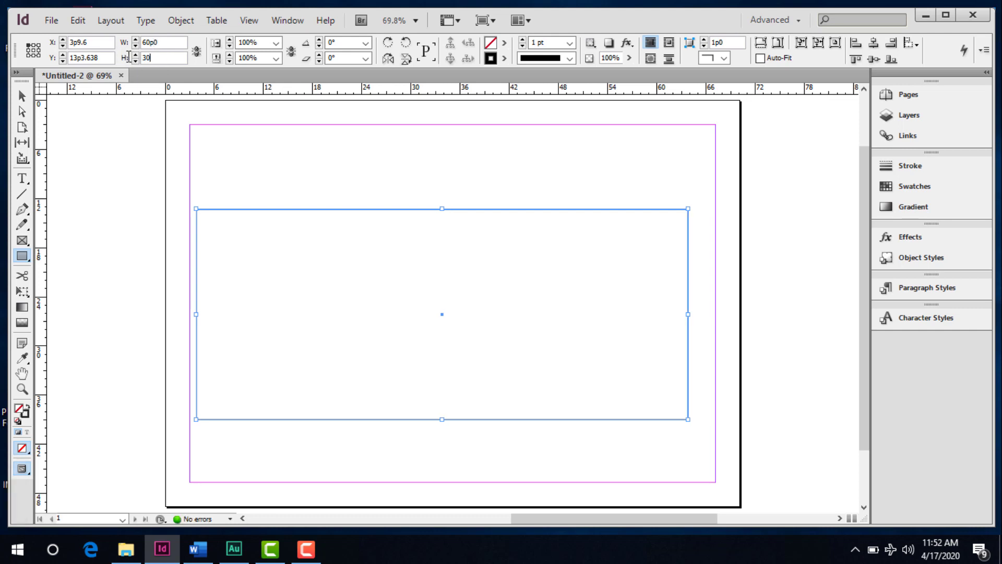
key(Return)
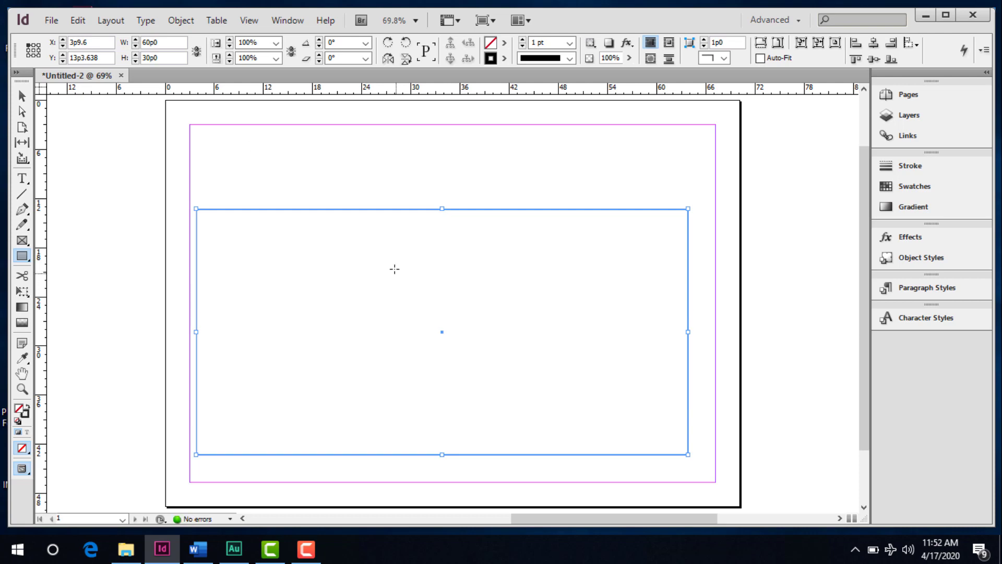
Step: Move the rectangle up and center it horizontally on the page, at about X 5p0.9 and Y 9p9.6
click(22, 96)
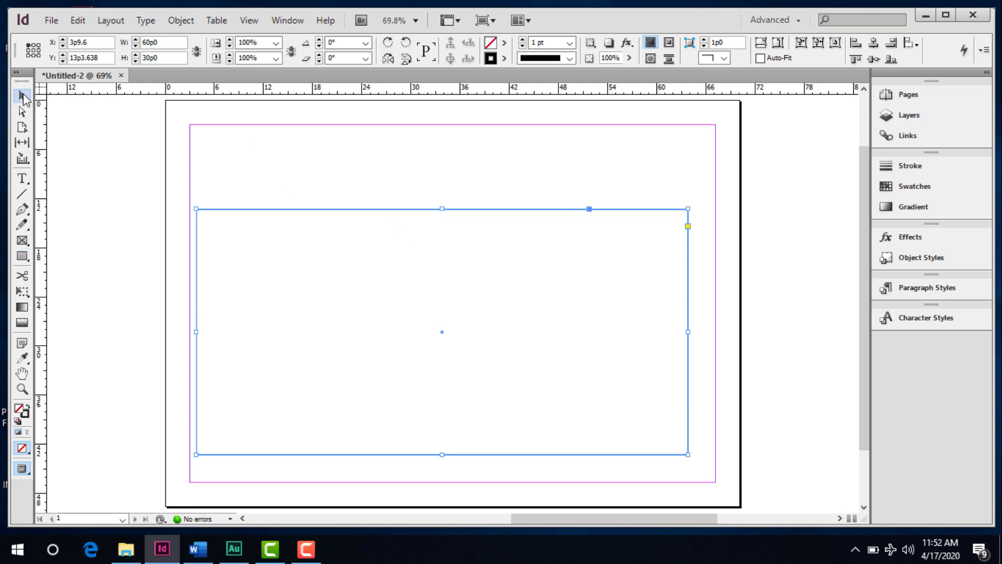
drag(322, 214, 324, 188)
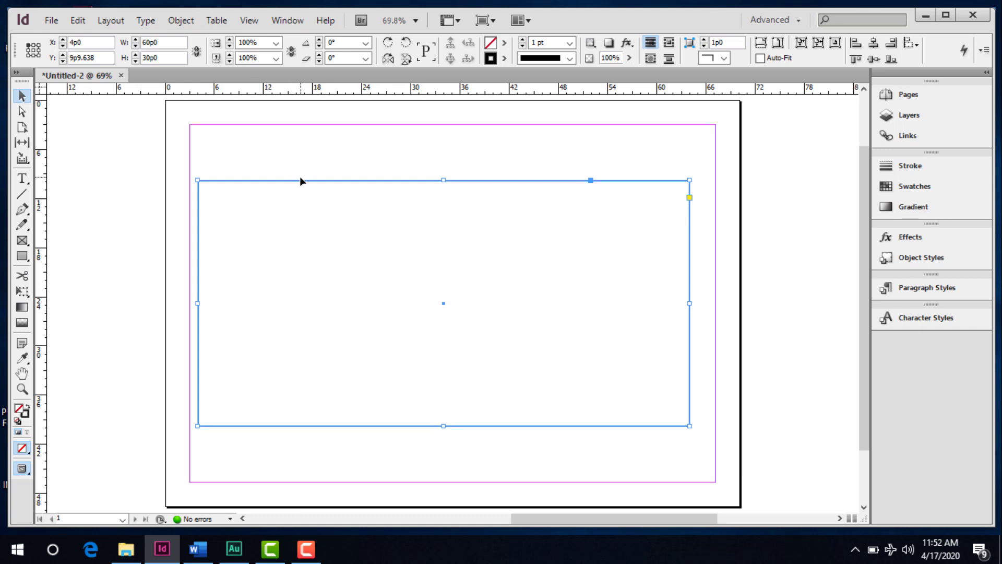
mouse_move(302, 184)
mouse_down()
mouse_move(323, 189)
mouse_move(312, 186)
mouse_up()
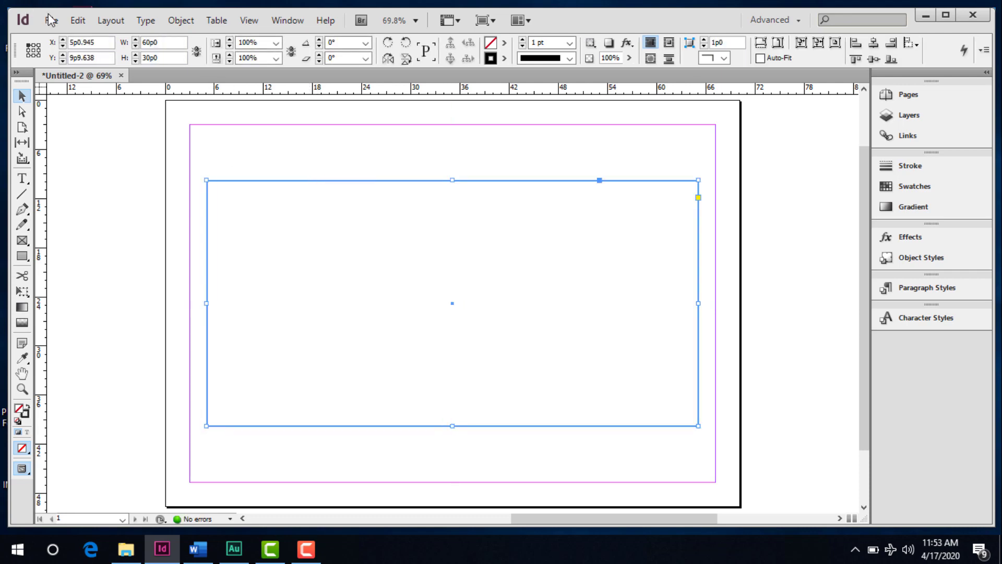
Step: Place the desktop image IMG_20191226_120630_759 into the selected rectangle
click(51, 20)
click(94, 211)
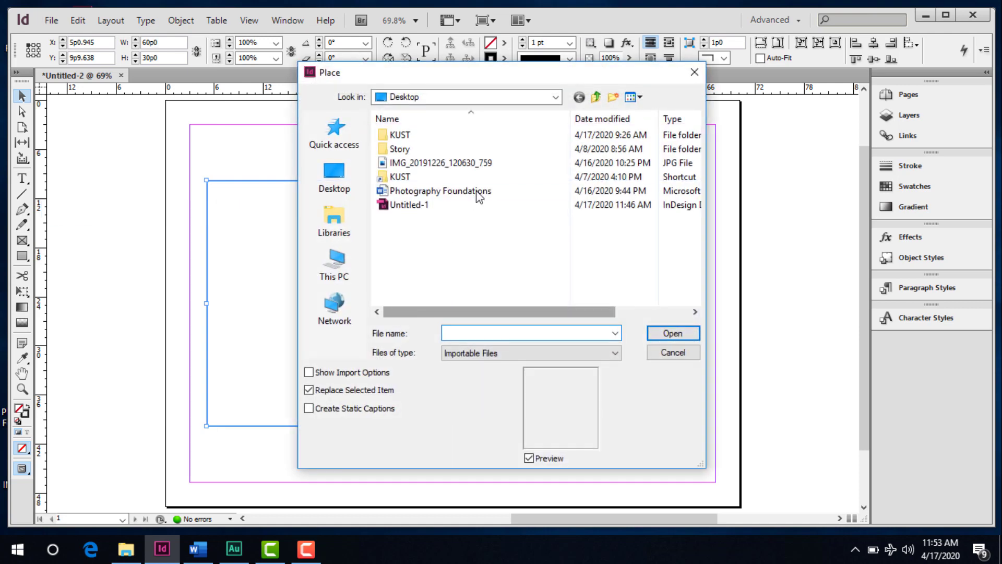
double_click(432, 165)
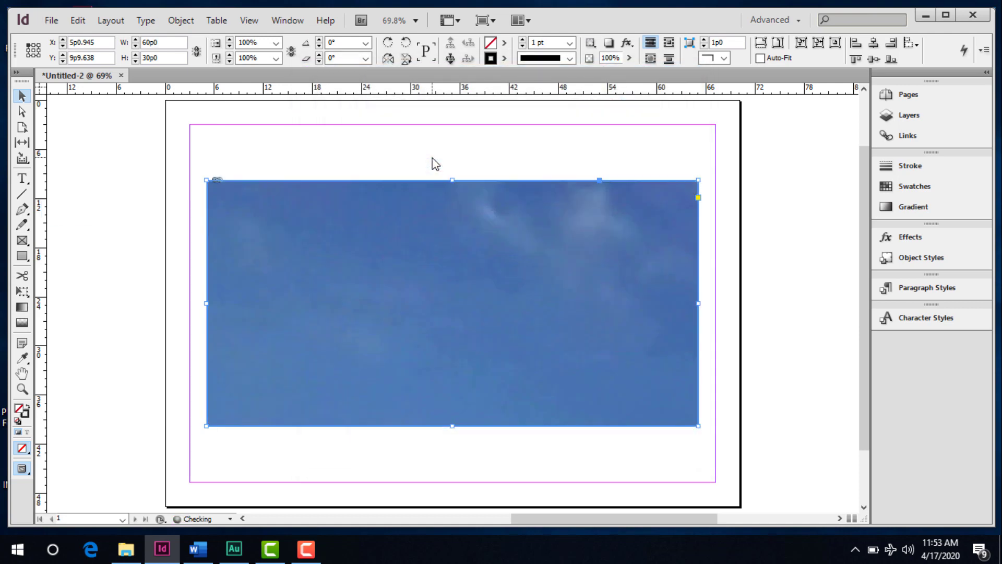
Step: Fit the placed image proportionally inside its frame
right_click(399, 250)
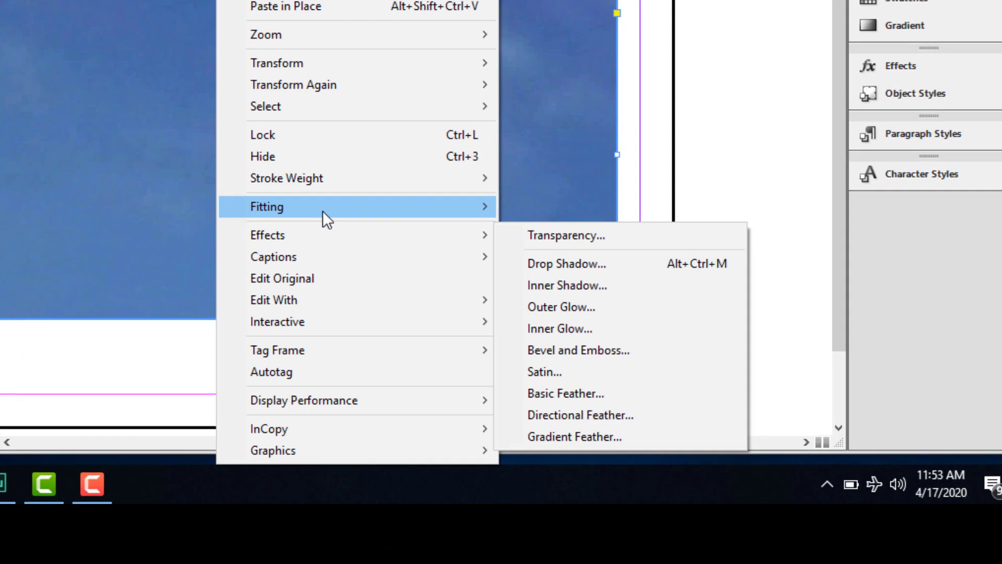
mouse_move(322, 202)
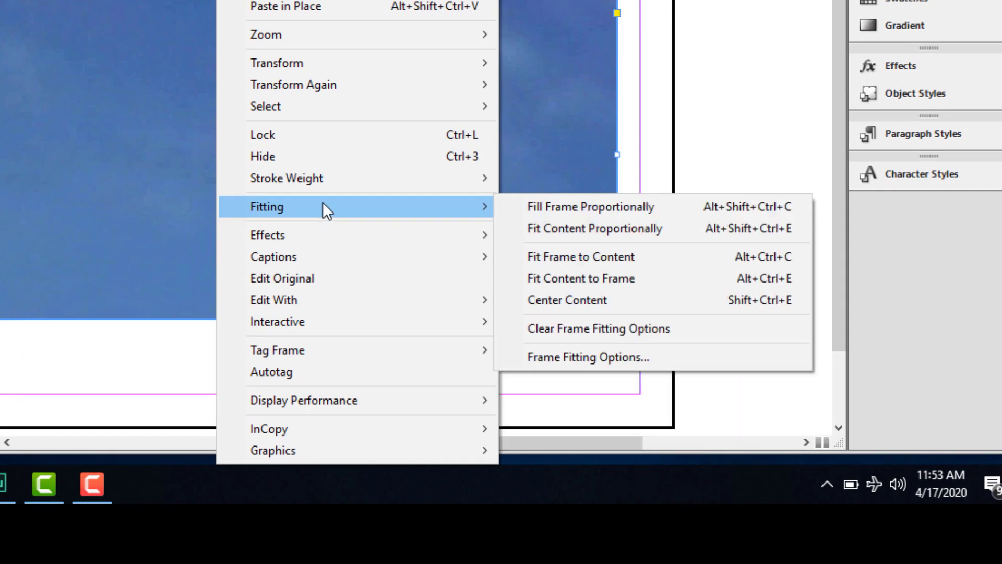
click(568, 230)
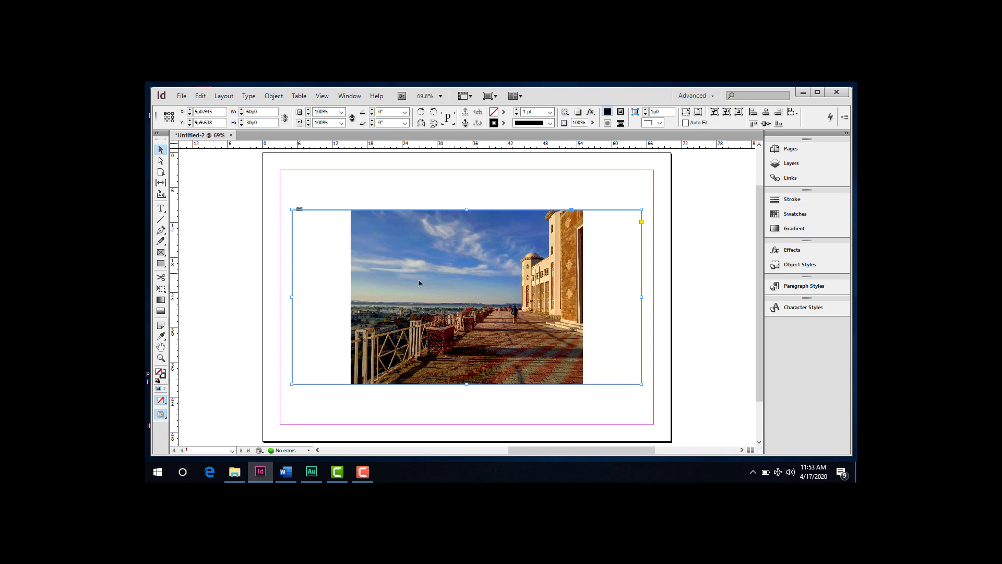
Step: Enlarge the image inside its frame to 60p0 by 45p0 so it spans the full frame width, and shift it slightly upward
double_click(577, 300)
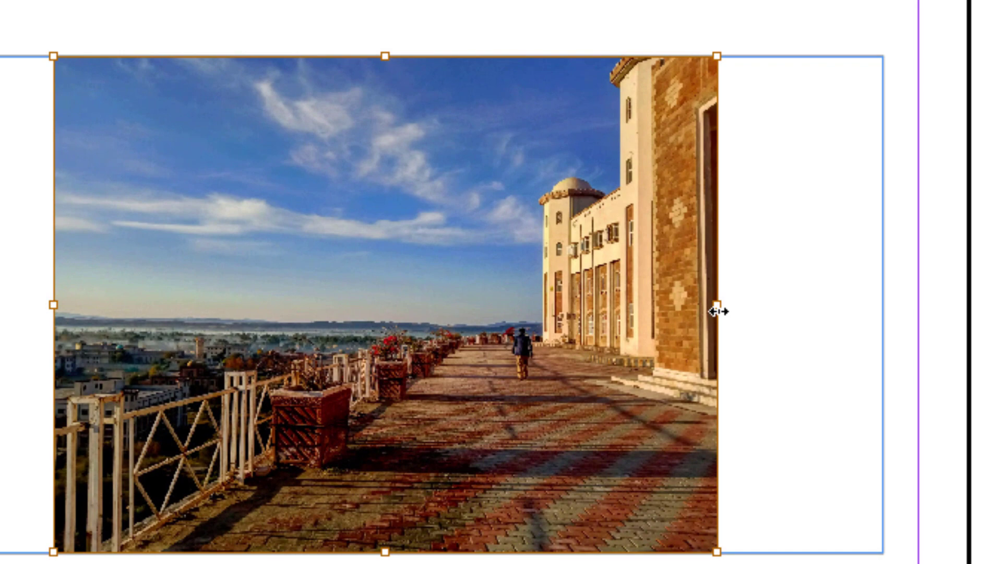
drag(717, 311, 878, 335)
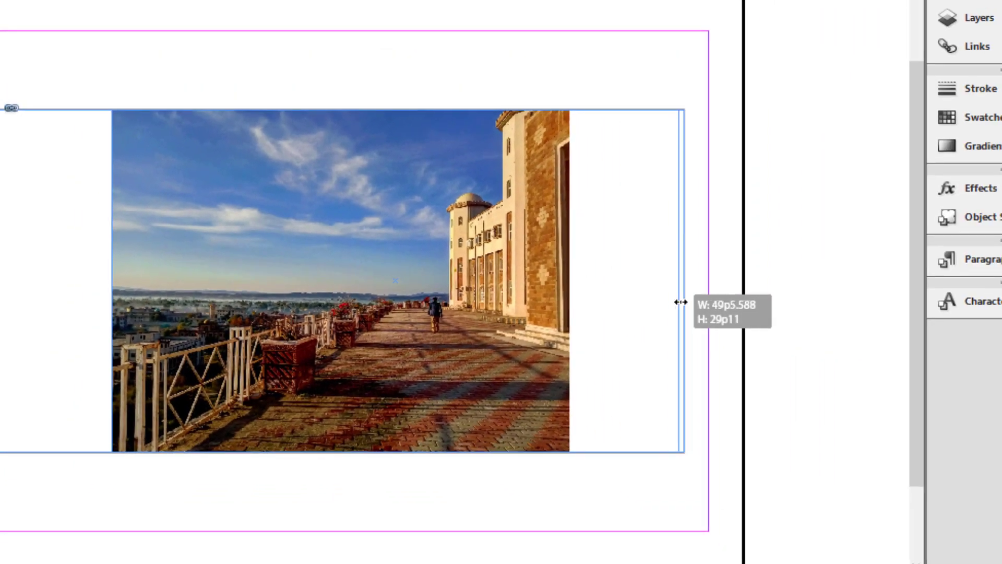
drag(681, 302, 682, 302)
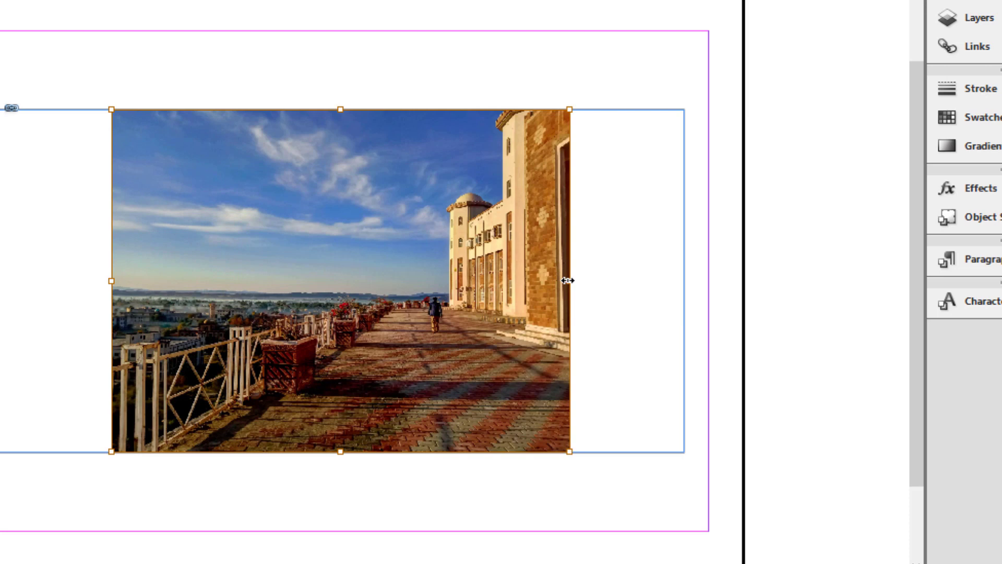
drag(568, 280, 686, 279)
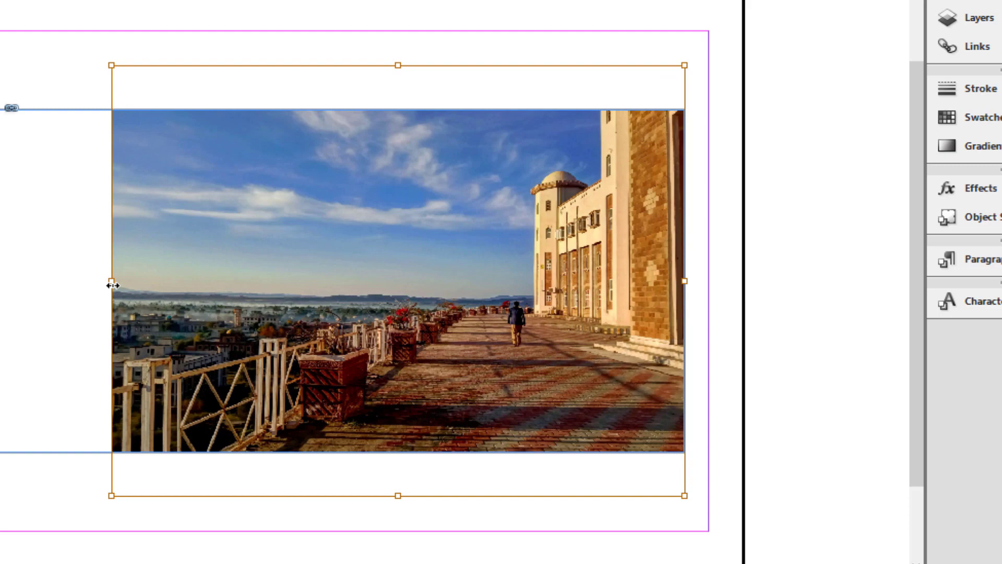
drag(112, 285, 0, 267)
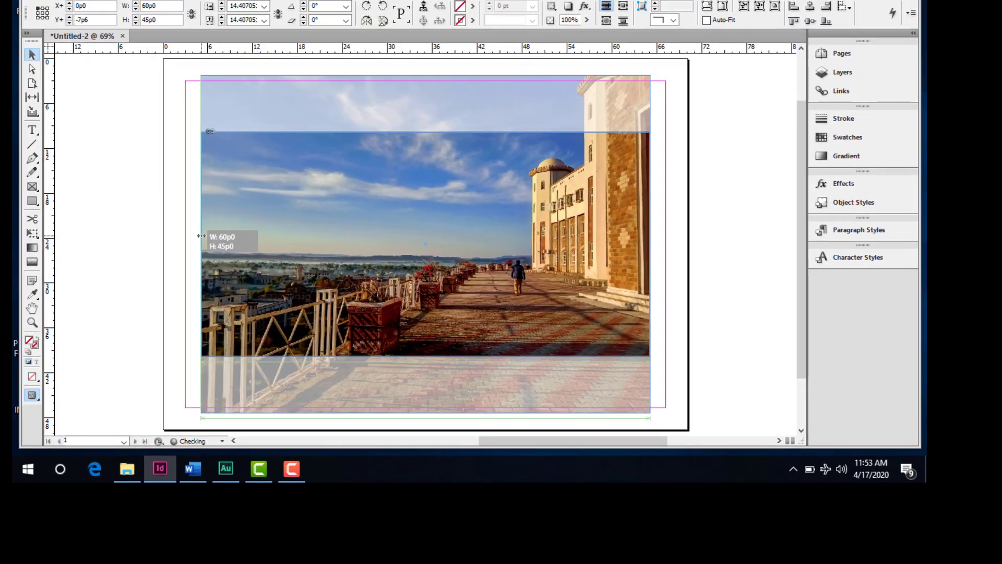
drag(201, 236, 201, 236)
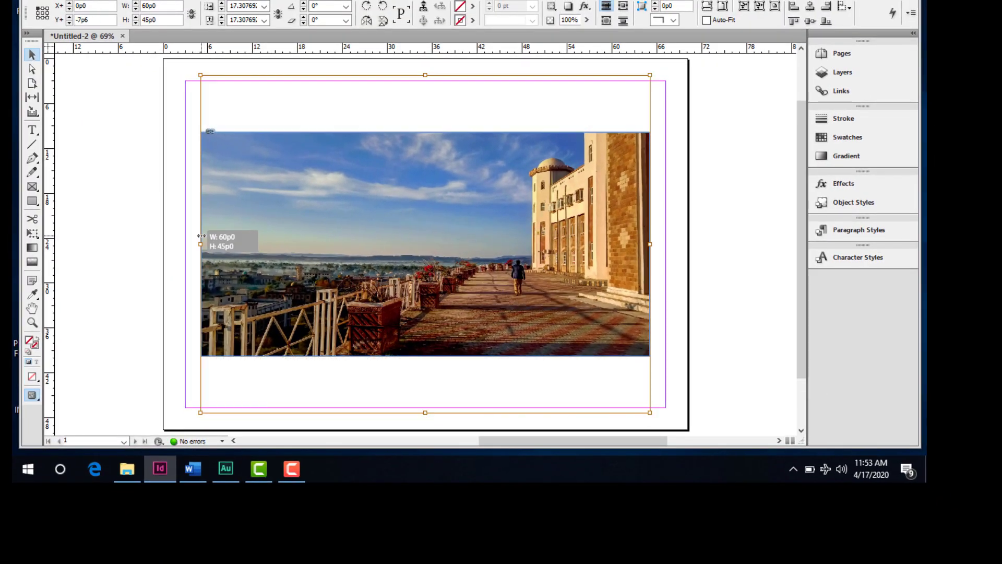
mouse_move(376, 272)
mouse_down()
mouse_move(376, 252)
mouse_move(377, 270)
mouse_up()
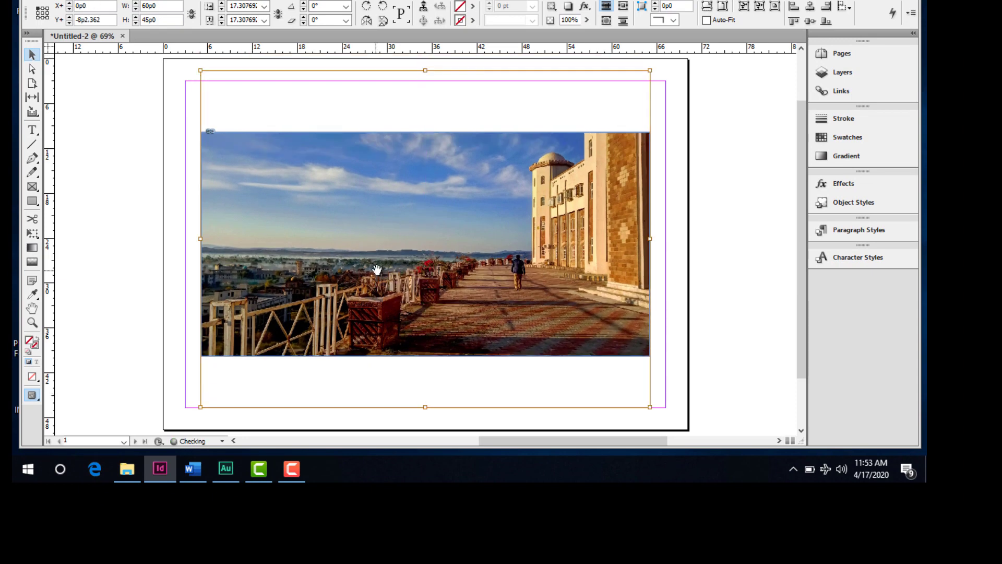
click(679, 250)
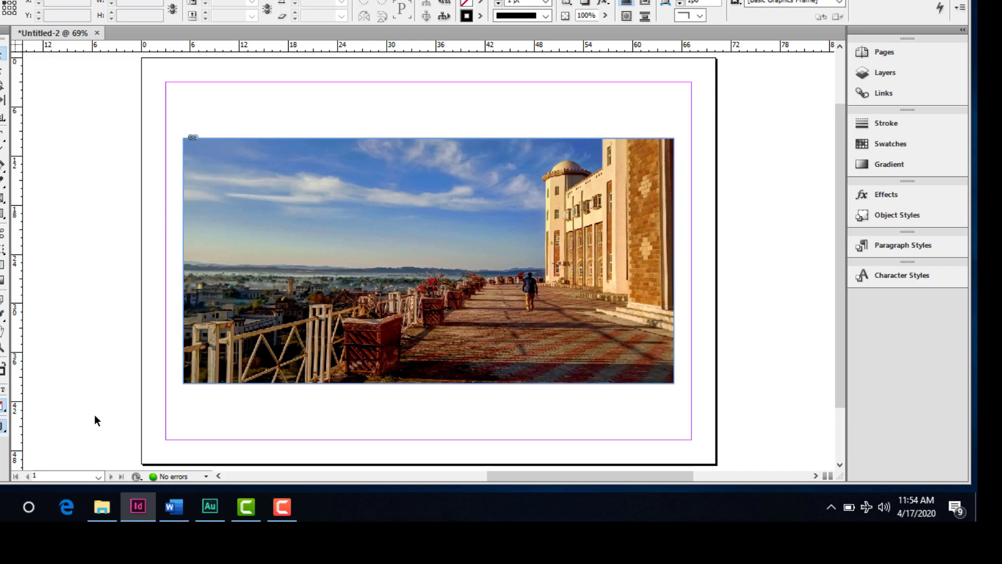
Step: Import the Photography Foundations Word file from the desktop, accept the font substitution, and place its text beside the image's right edge
click(124, 509)
drag(11, 344, 129, 490)
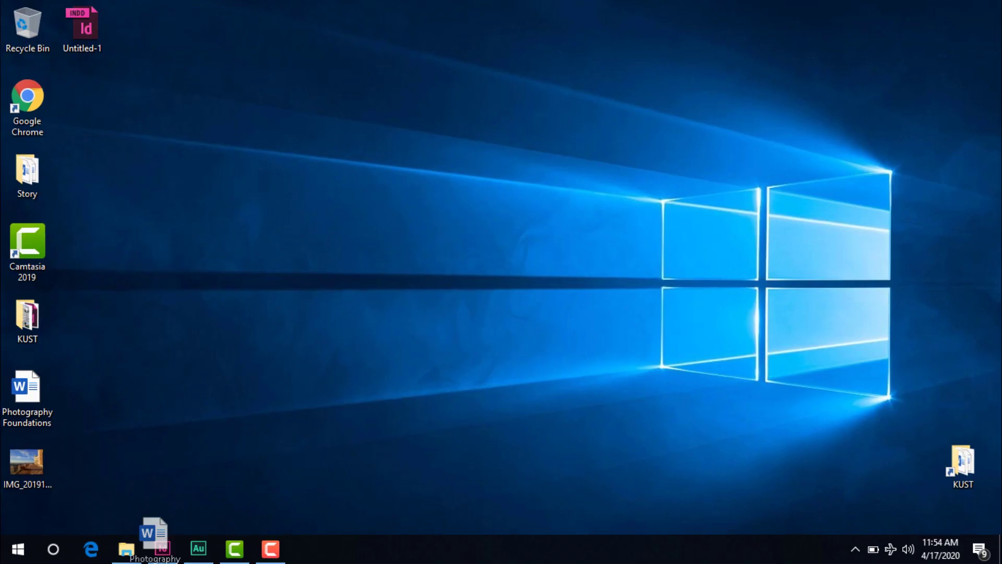
drag(162, 545, 734, 142)
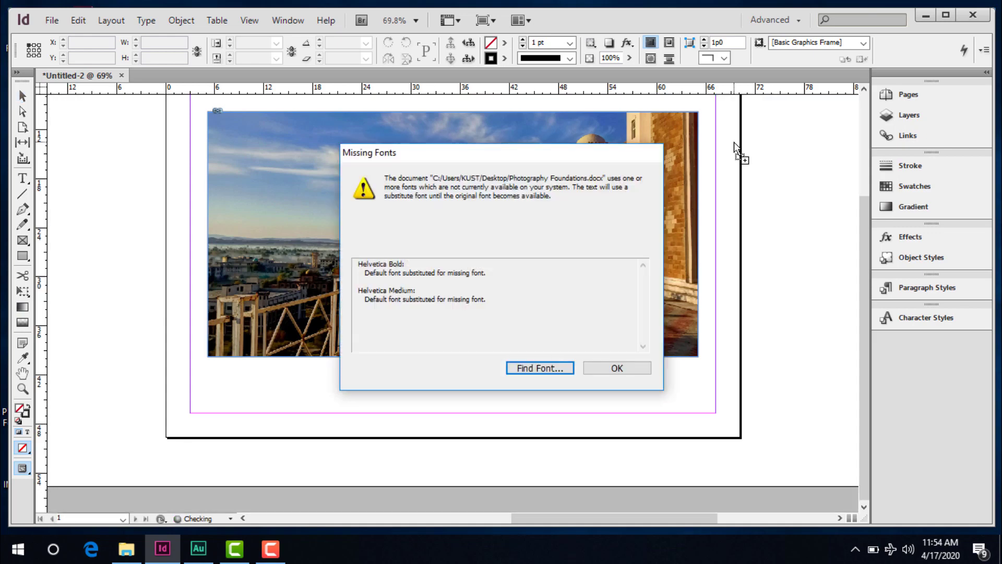
click(618, 368)
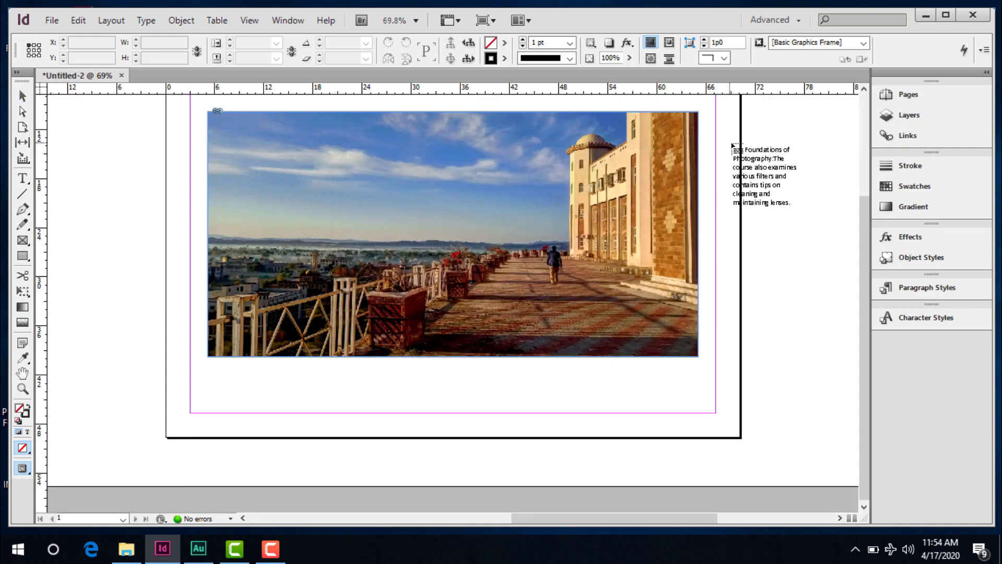
scroll(731, 147, up, 2)
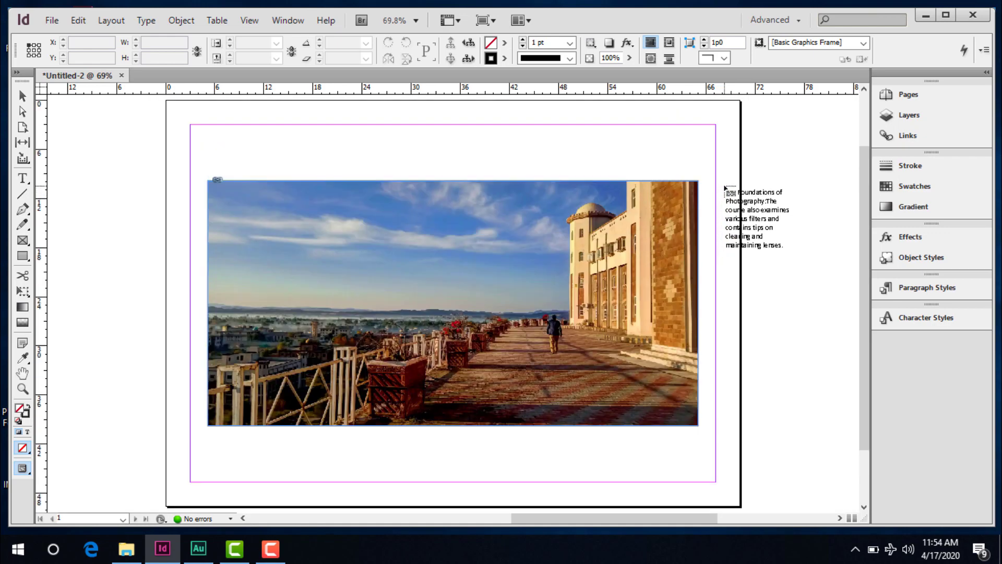
click(724, 186)
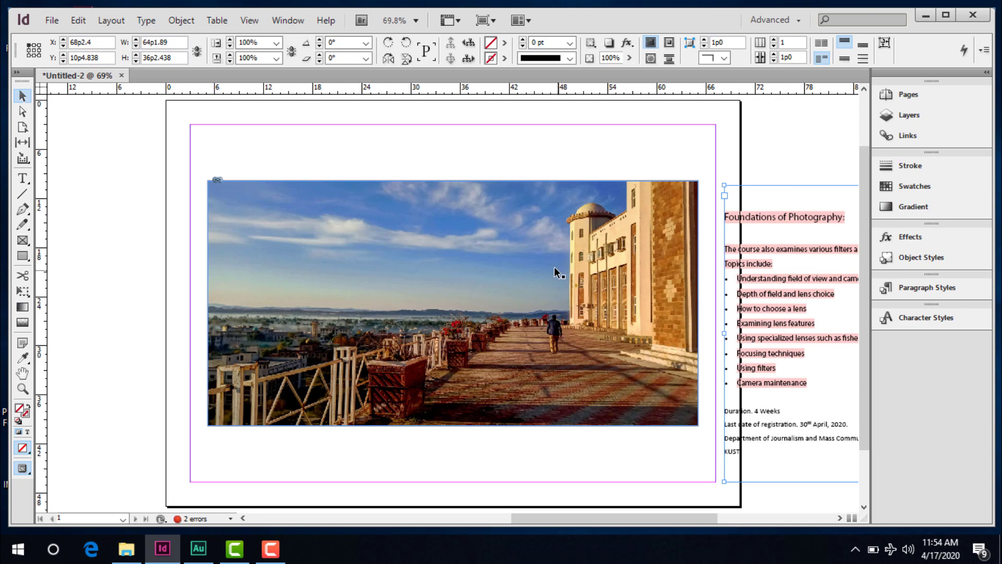
Step: Draw a closed four-sided Pen shape over the photo's left part, about 16p2 wide and 30p1 high, with a right edge slanting inward toward the bottom
click(278, 149)
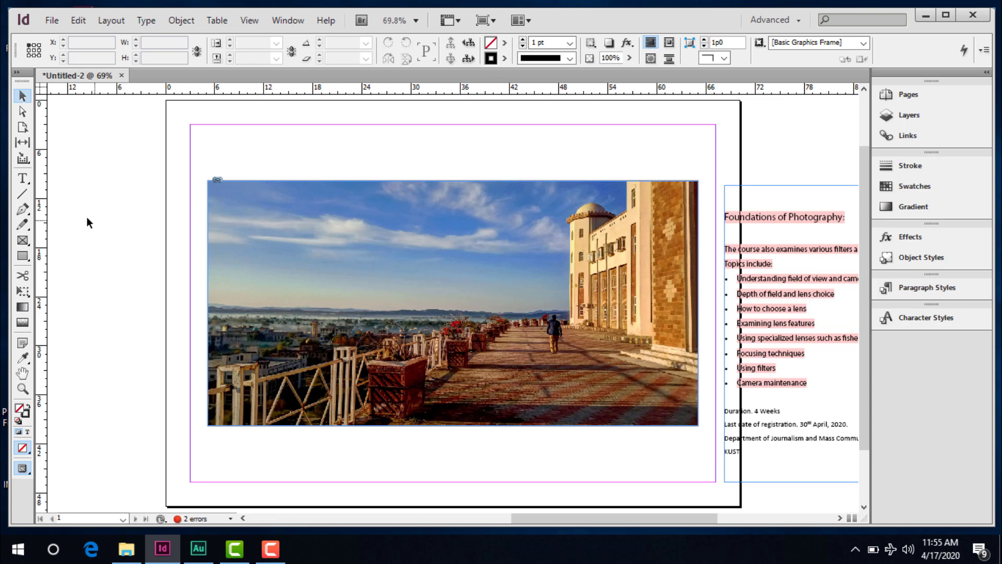
click(26, 211)
right_click(26, 214)
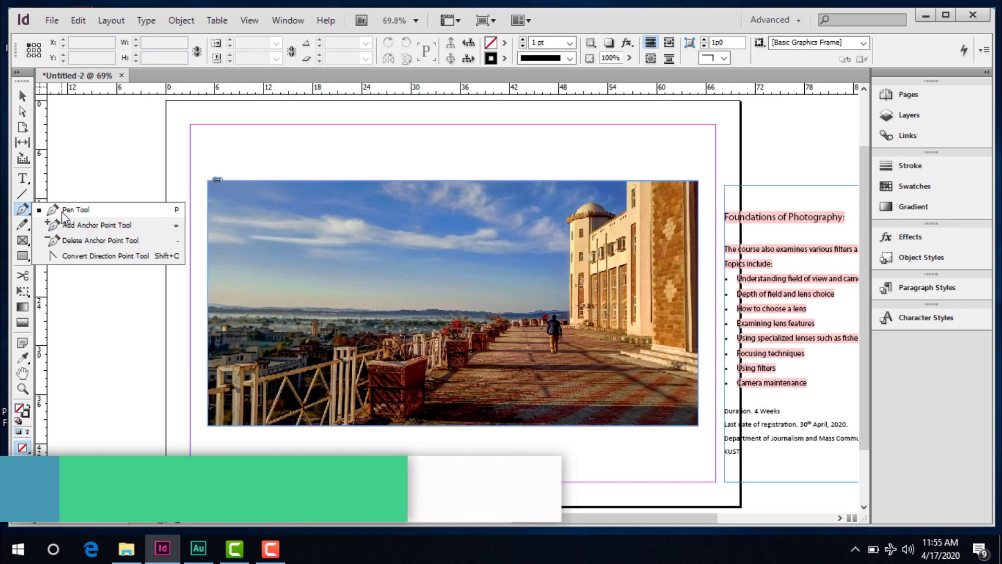
click(76, 210)
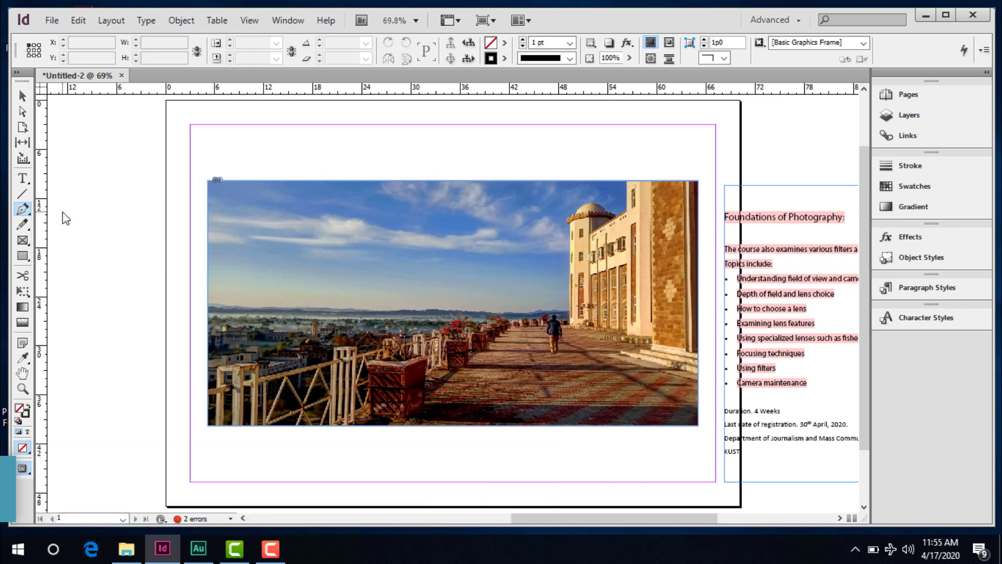
click(206, 181)
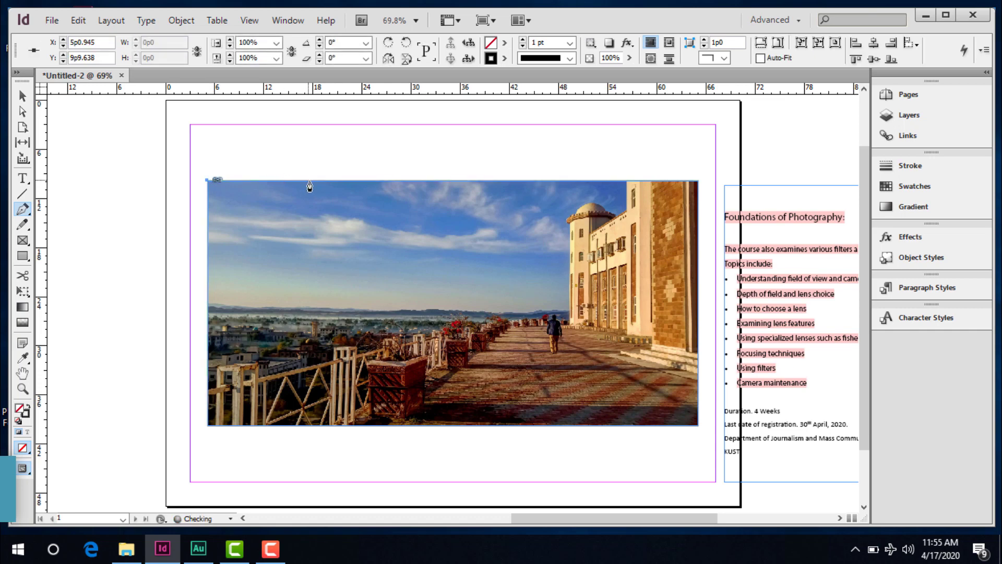
click(339, 181)
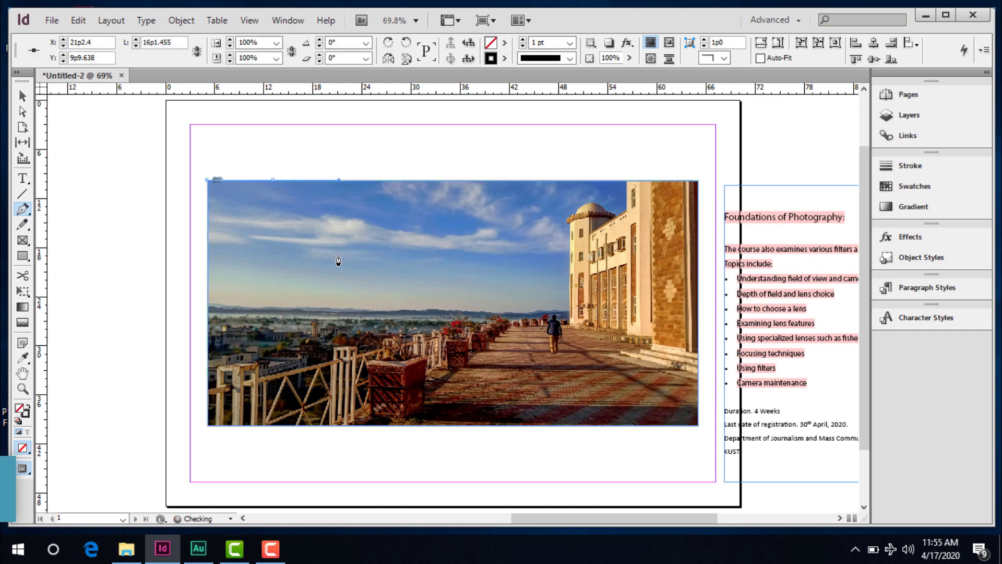
click(278, 426)
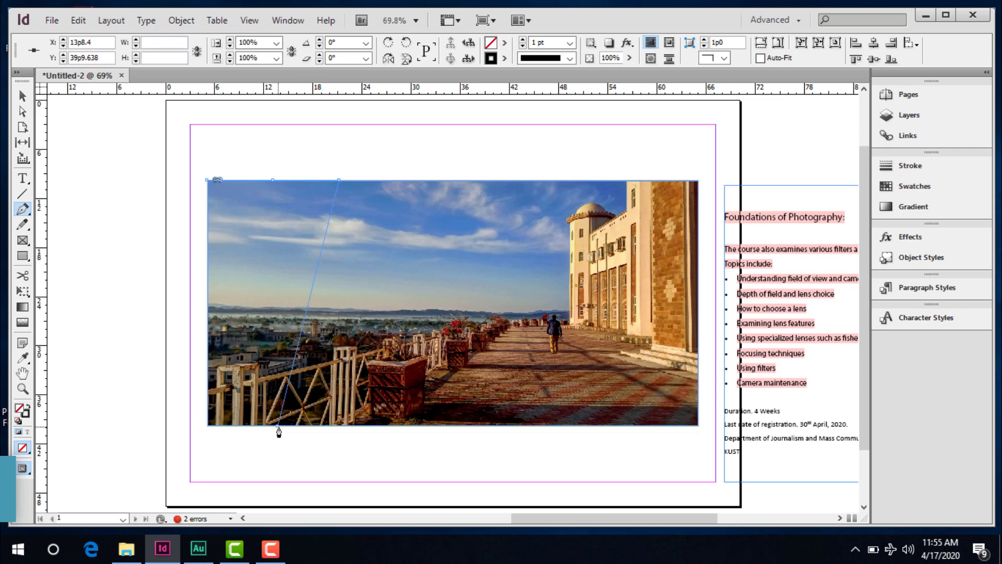
click(207, 426)
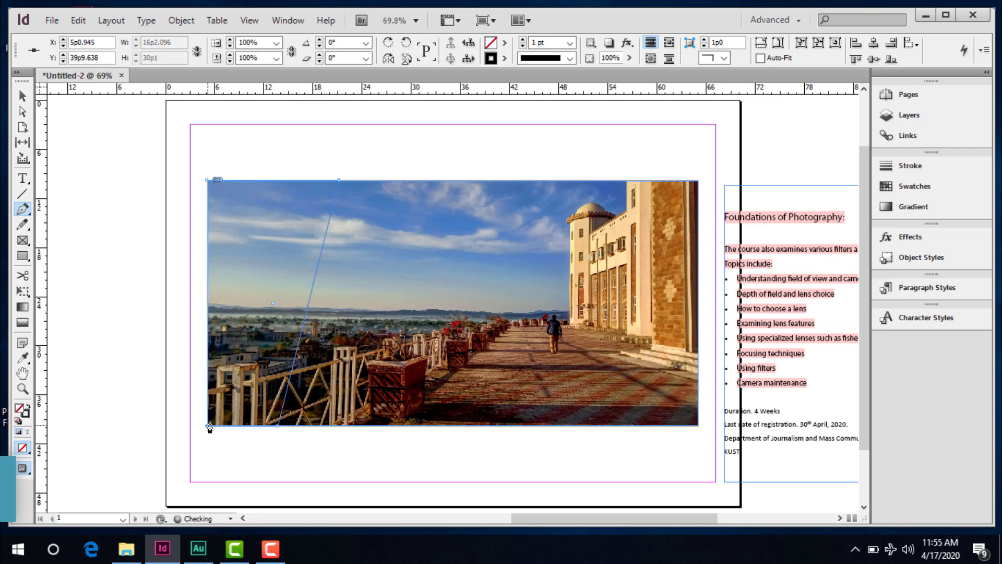
click(206, 181)
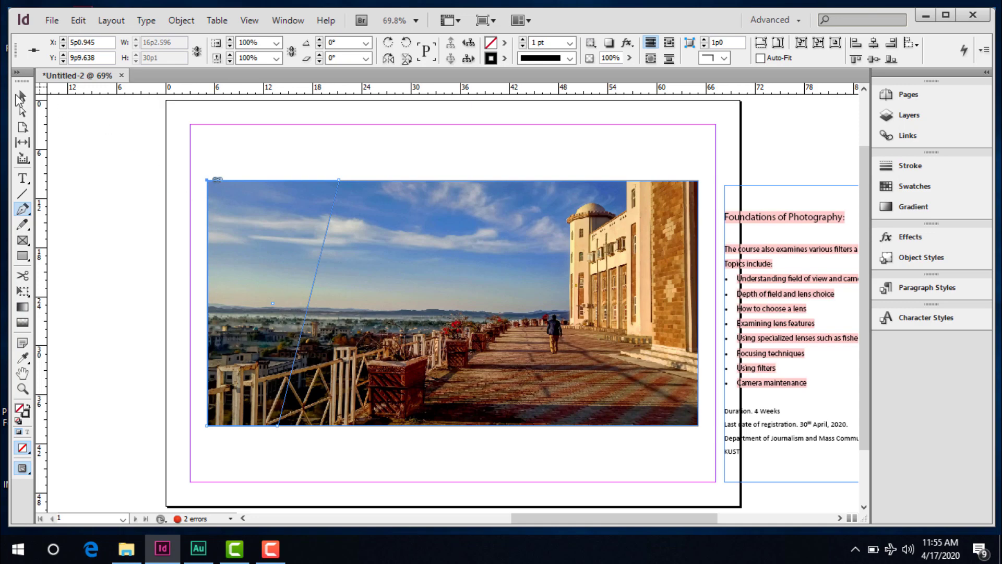
Step: Fill the slanted four-sided shape with blue, RGB 0, 7, 214
click(21, 97)
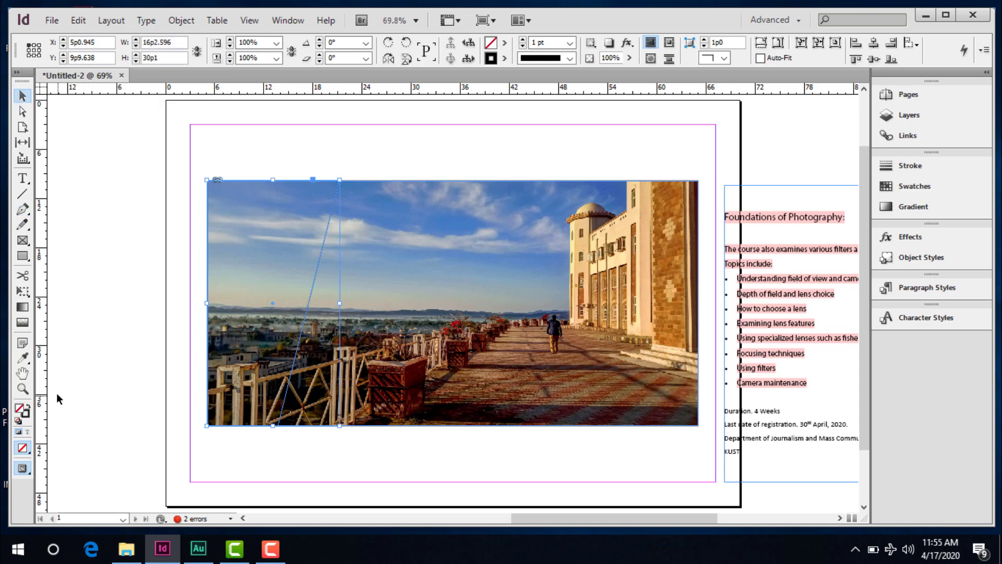
double_click(21, 415)
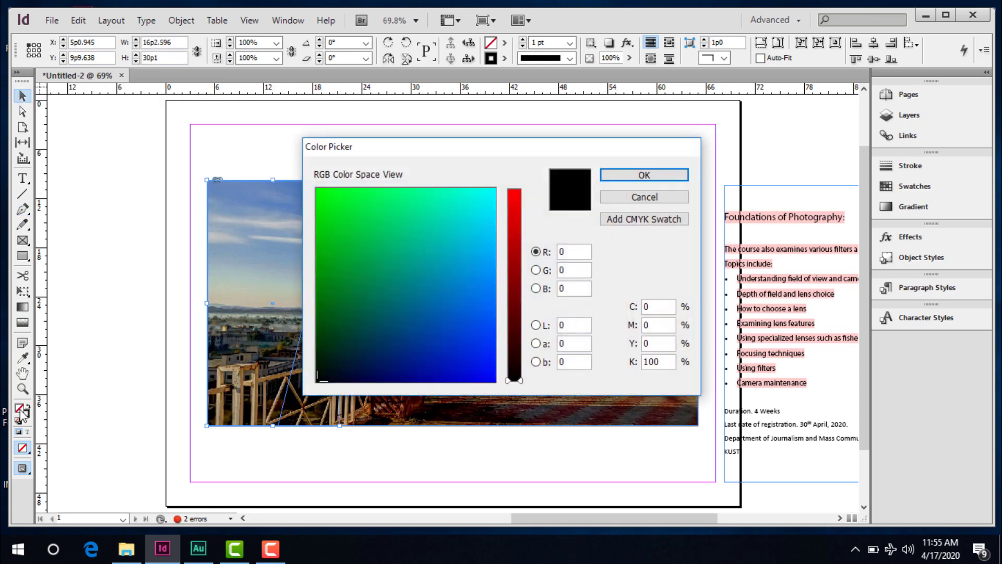
drag(423, 248, 491, 253)
mouse_move(459, 322)
mouse_down()
mouse_move(441, 354)
mouse_move(464, 375)
mouse_up()
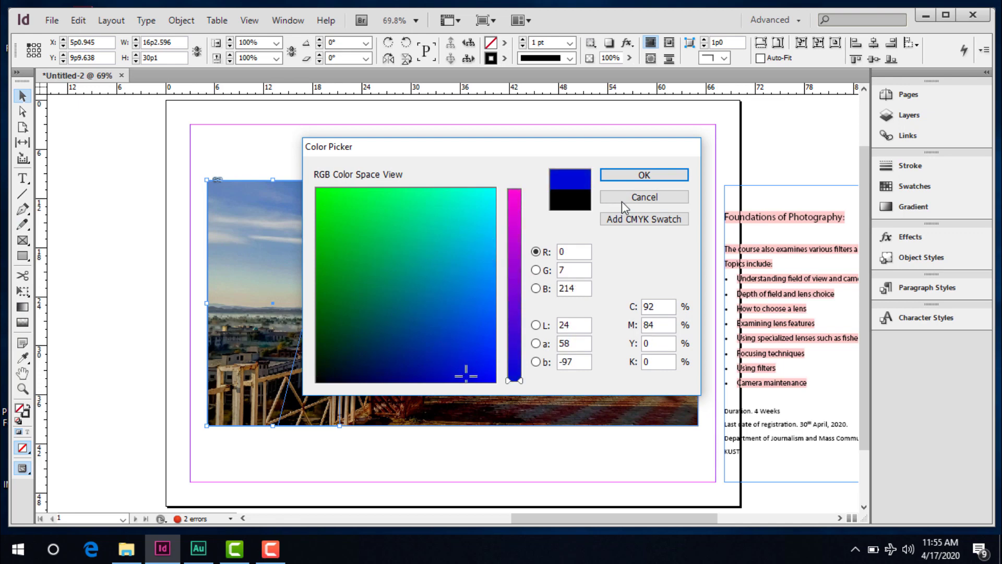
click(645, 175)
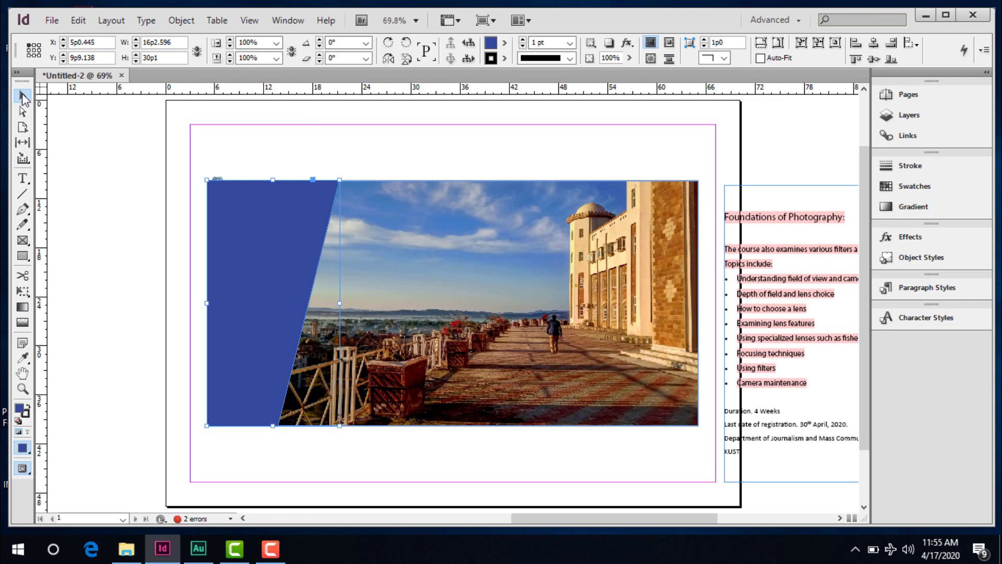
Step: Draw a closed Pen triangle about 16p4 by 30p7, from just above the blue shape's top corners down to its bottom-left corner
click(22, 210)
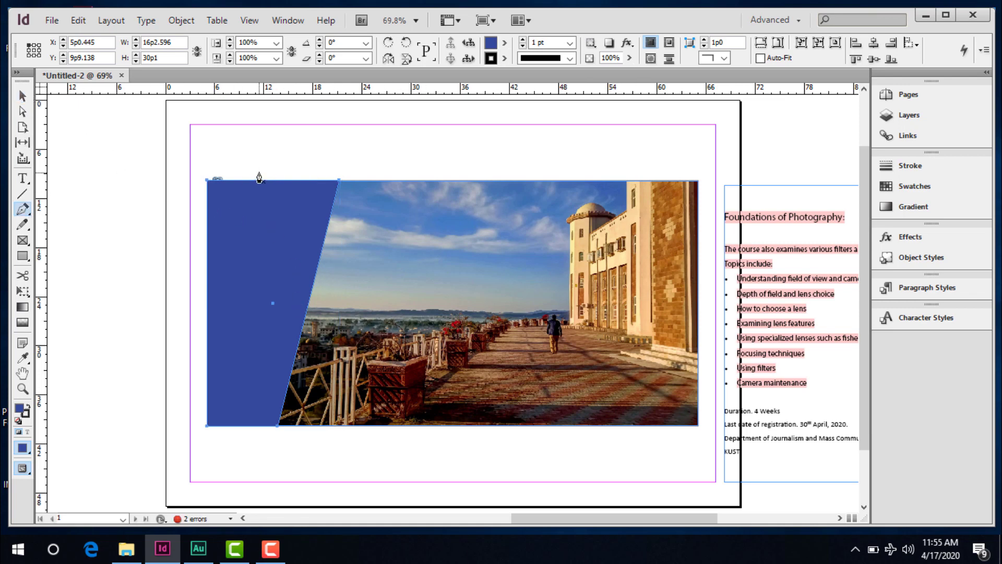
click(207, 177)
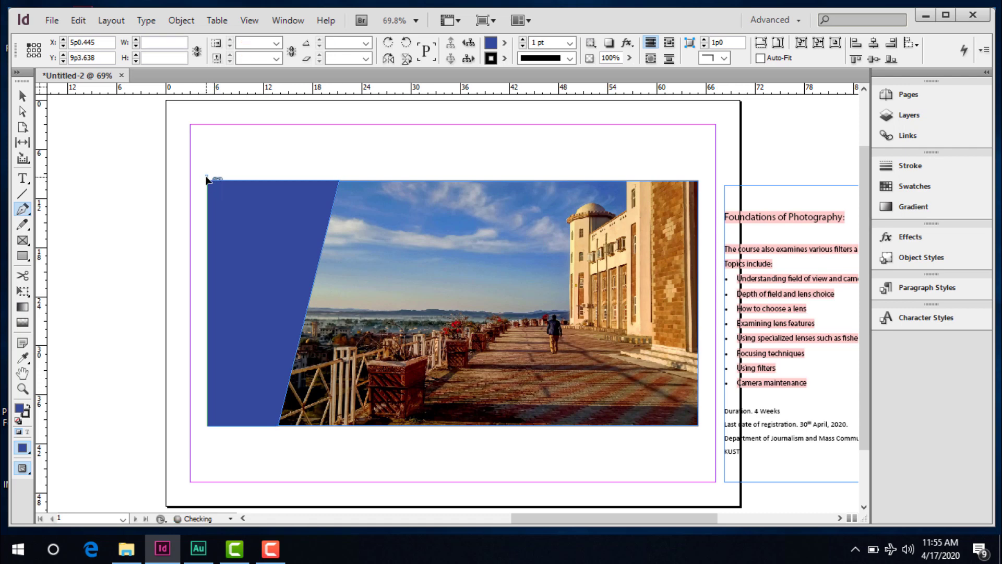
click(340, 177)
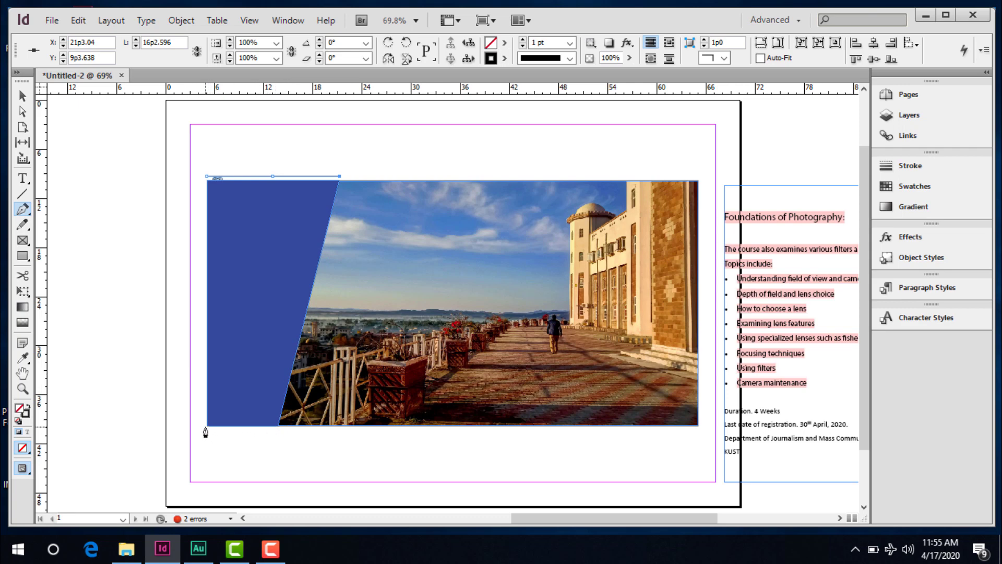
click(207, 426)
click(207, 177)
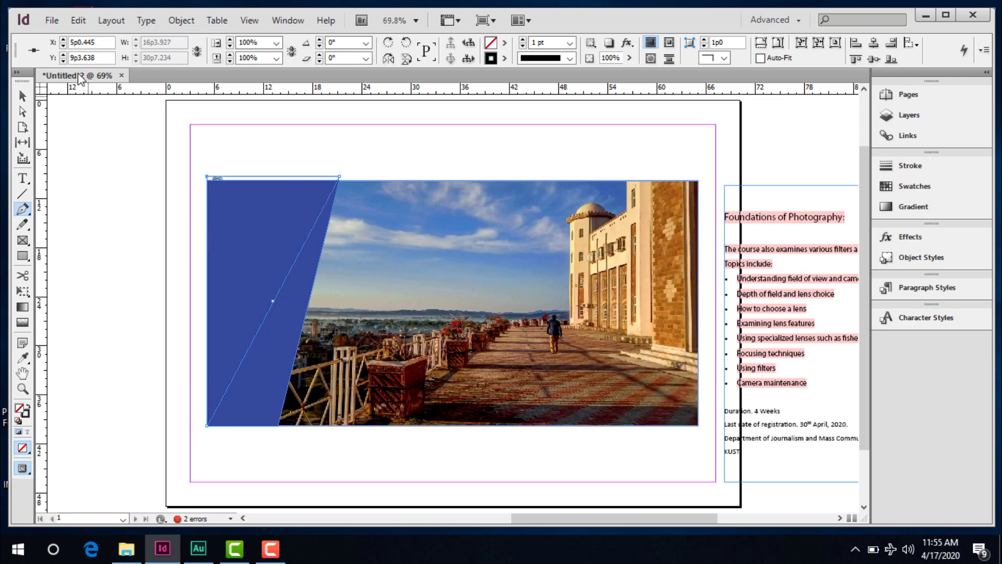
Step: Fill the new triangle with blue, RGB 53, 73, 158
click(23, 111)
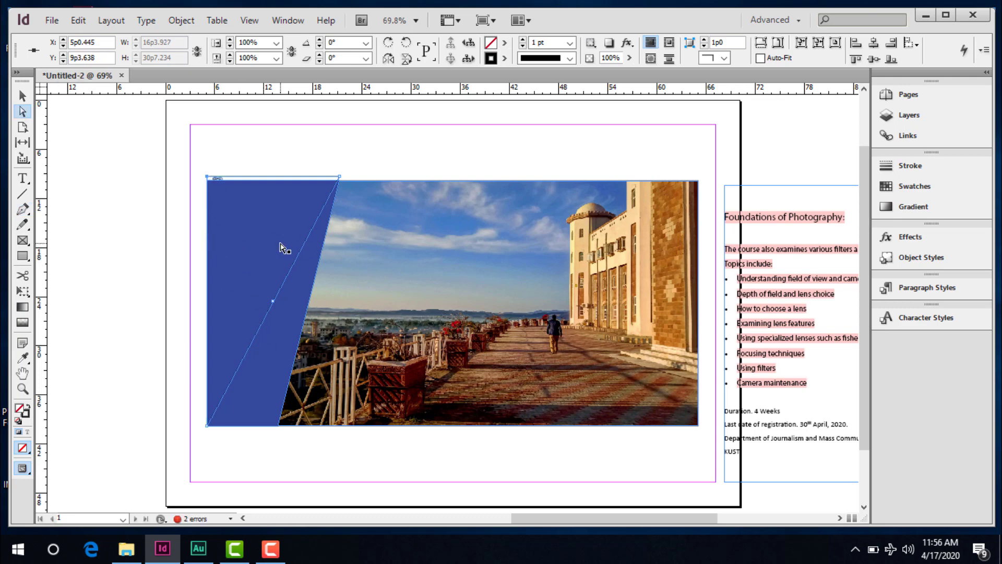
double_click(20, 414)
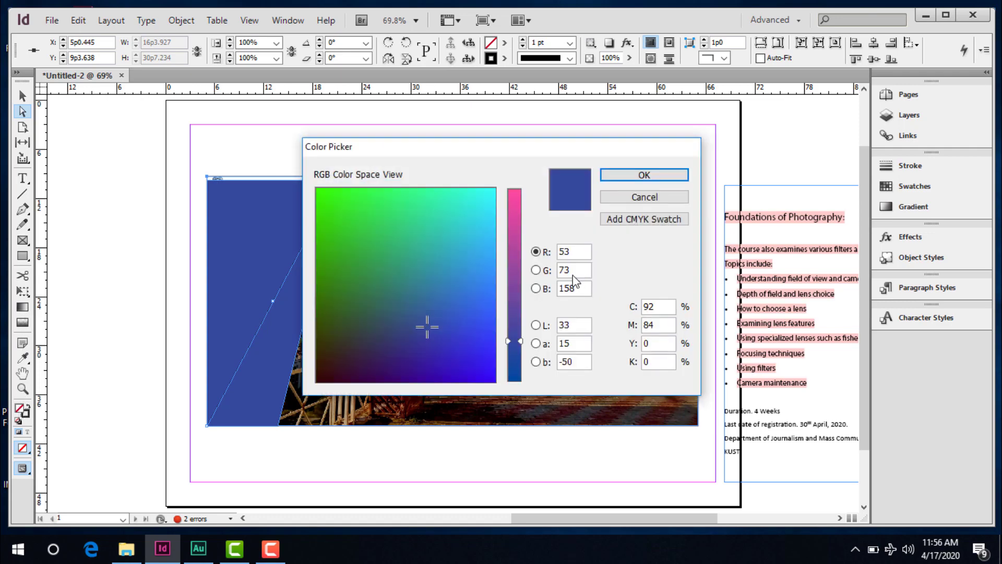
click(633, 177)
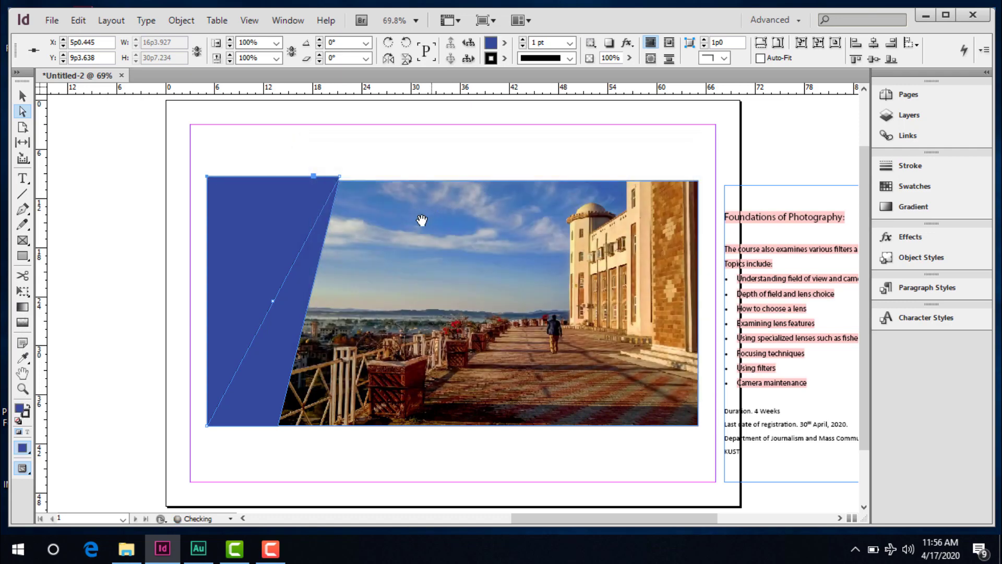
Step: Draw a shorter closed Pen triangle about 16p5 by 19p10, starting slightly above the filled triangle and ending partway down its left edge, and deselect it
scroll(308, 255, up, 3)
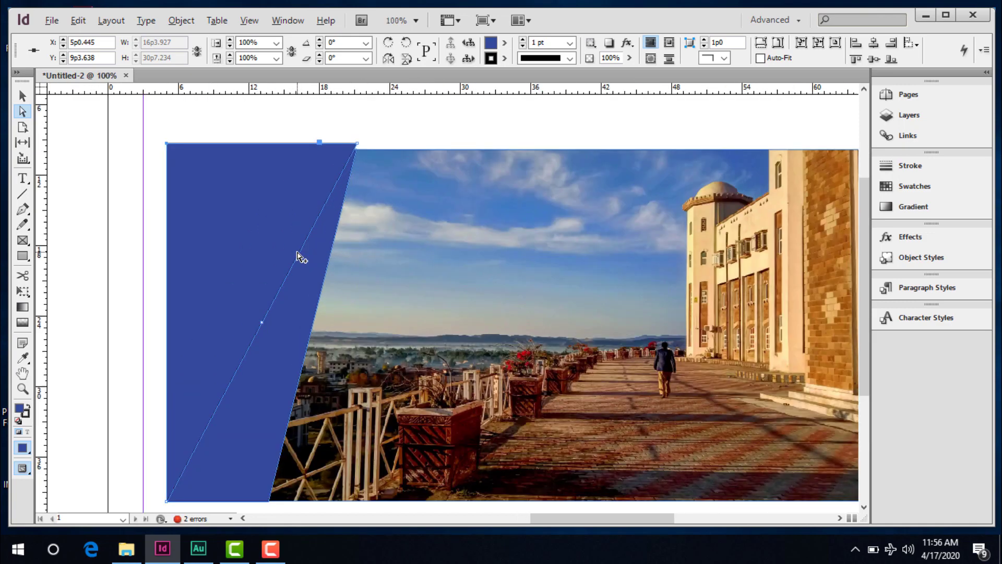
scroll(301, 258, down, 1)
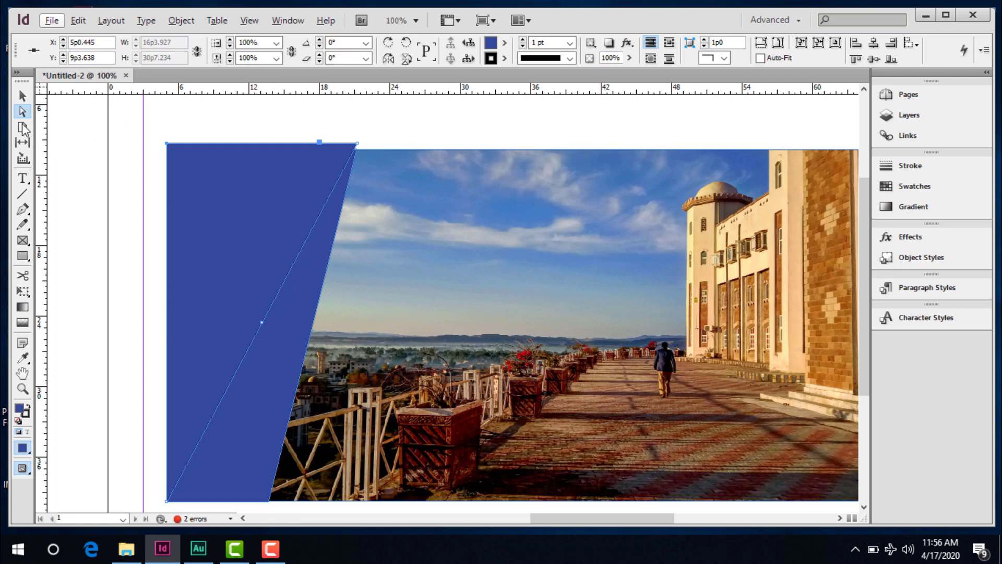
click(23, 209)
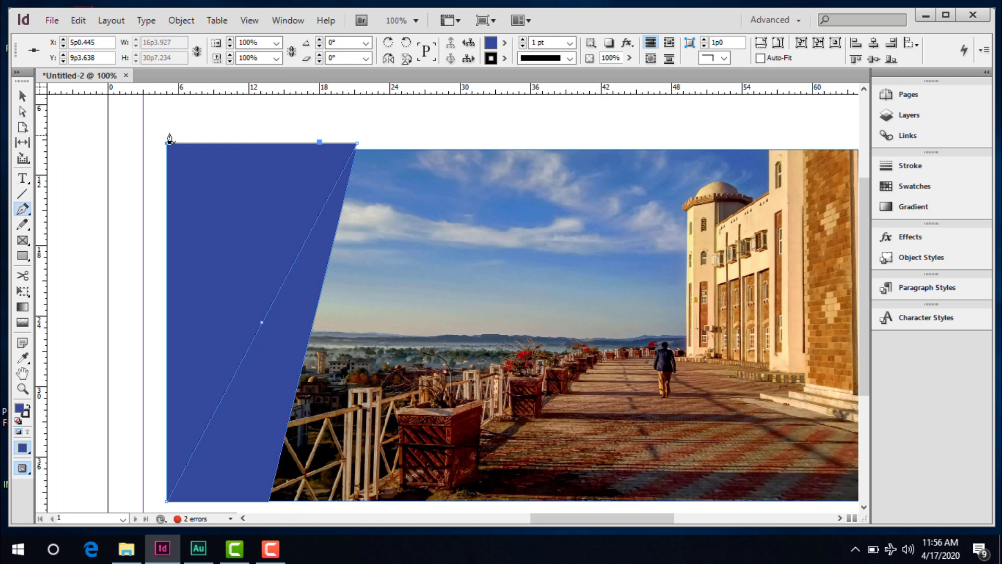
click(166, 136)
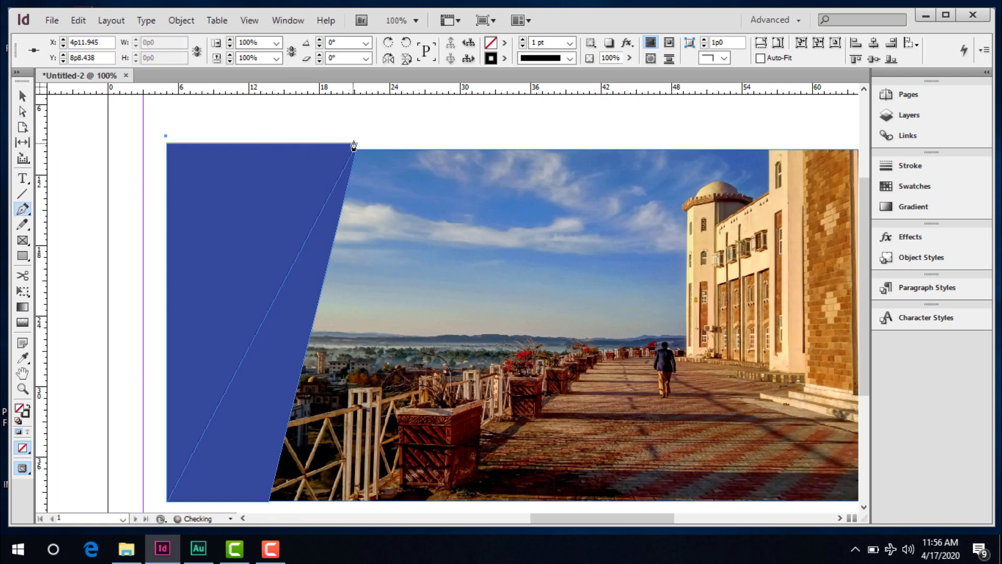
click(357, 136)
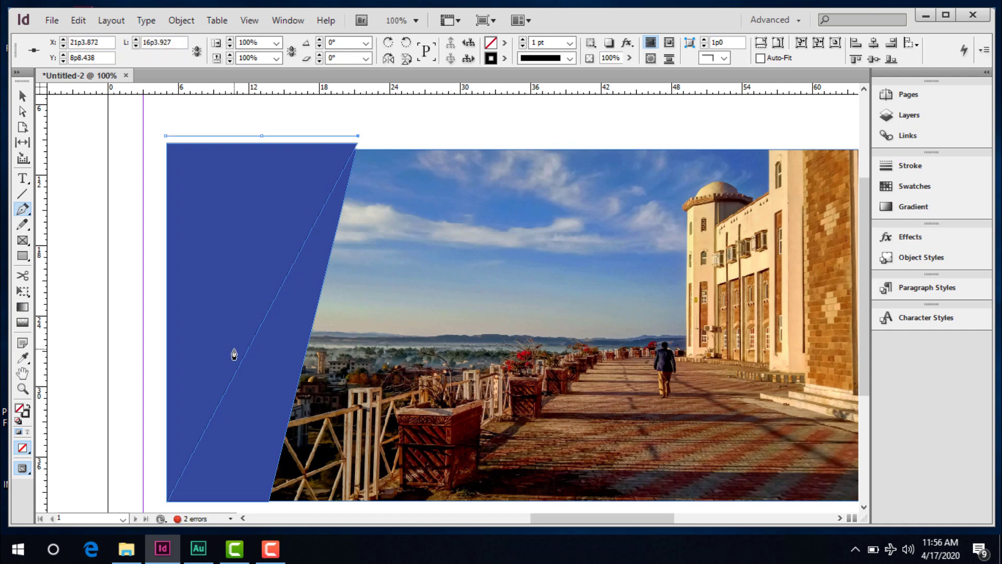
click(165, 367)
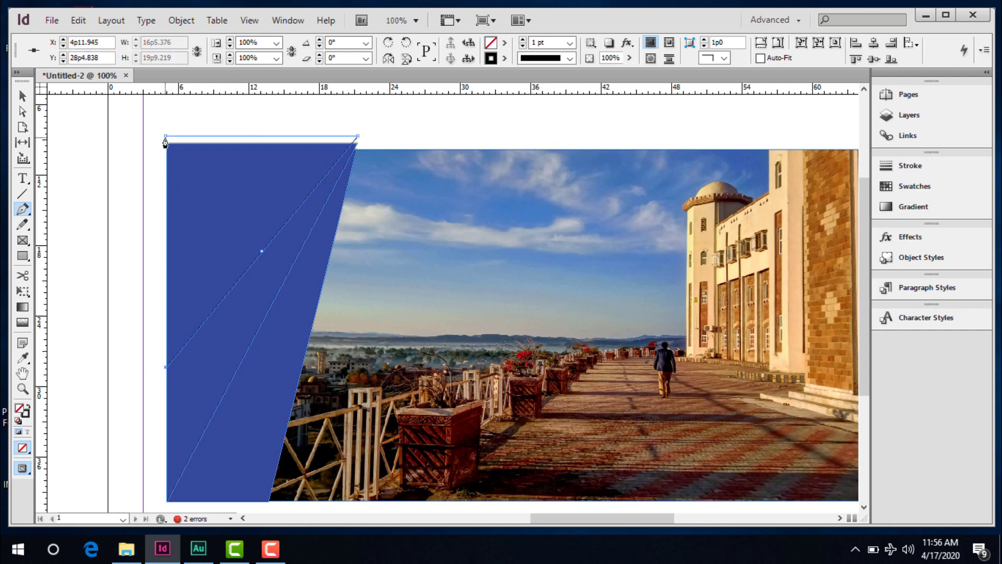
click(166, 137)
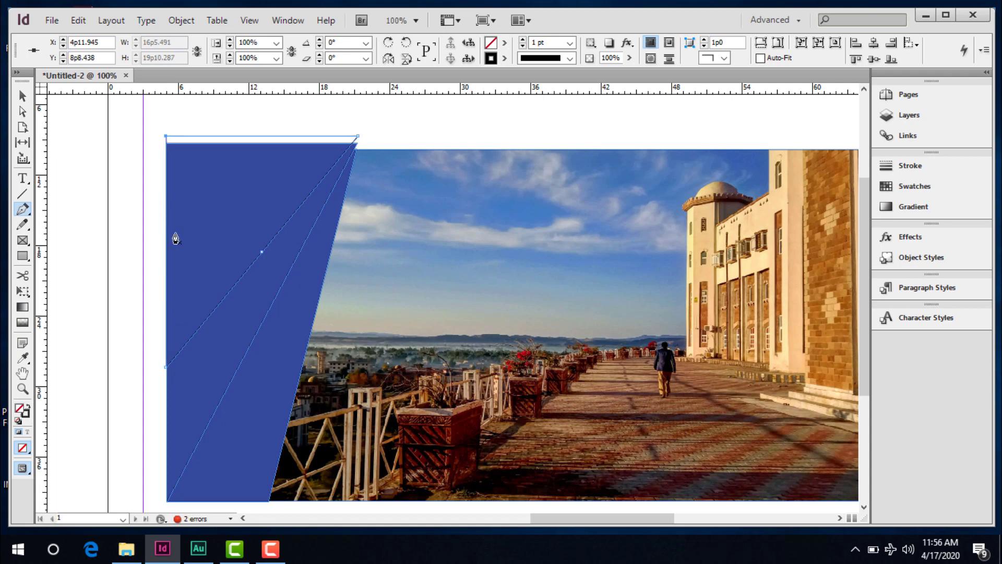
key(v)
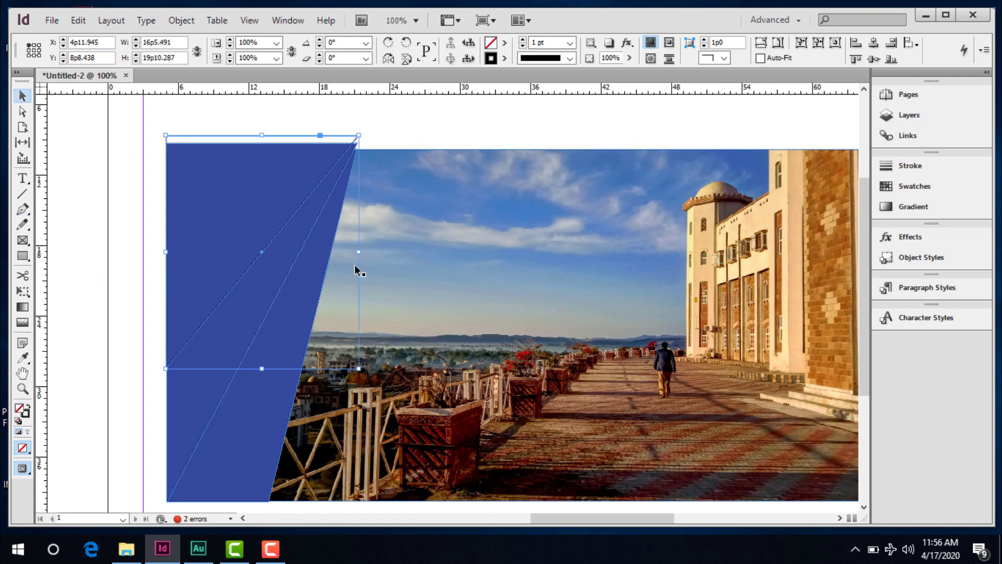
click(415, 128)
Step: Move the blue-filled triangle down and slightly right to X 5p1.945, Y 9p11.138, near the photo's top edge
scroll(382, 224, down, 2)
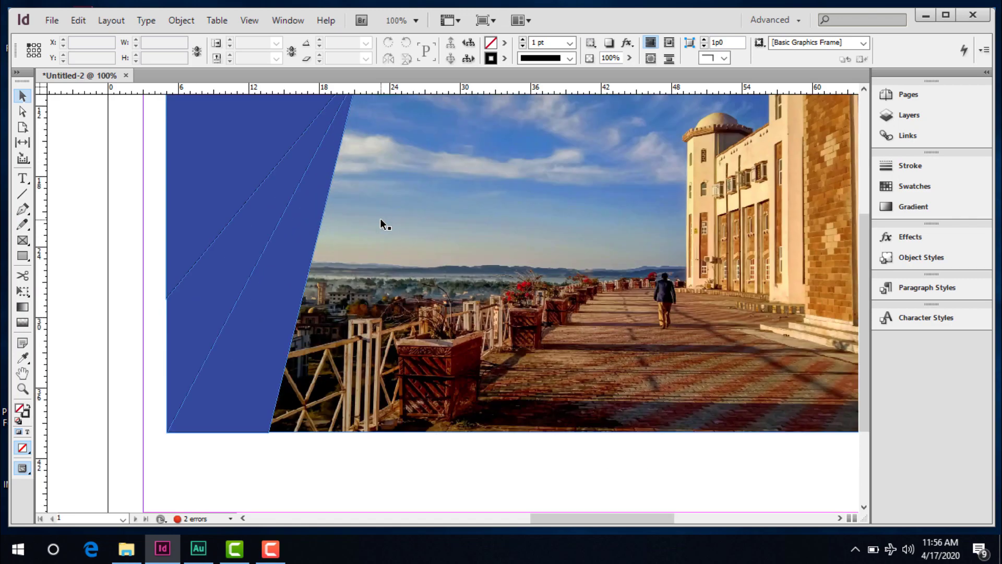
scroll(381, 224, up, 1)
click(259, 166)
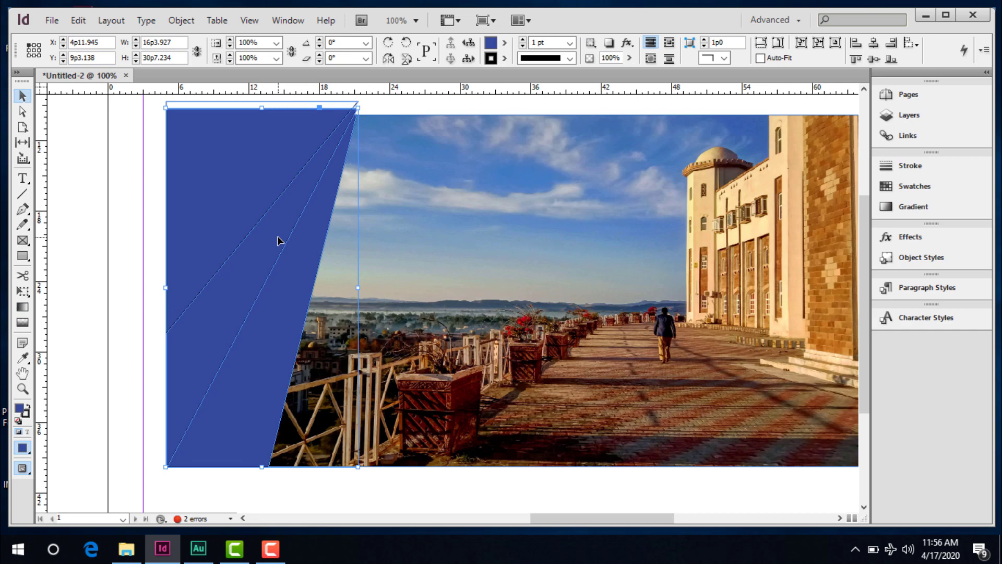
key(Down)
key(Down)
key(Down)
key(Down)
key(Down)
key(Down)
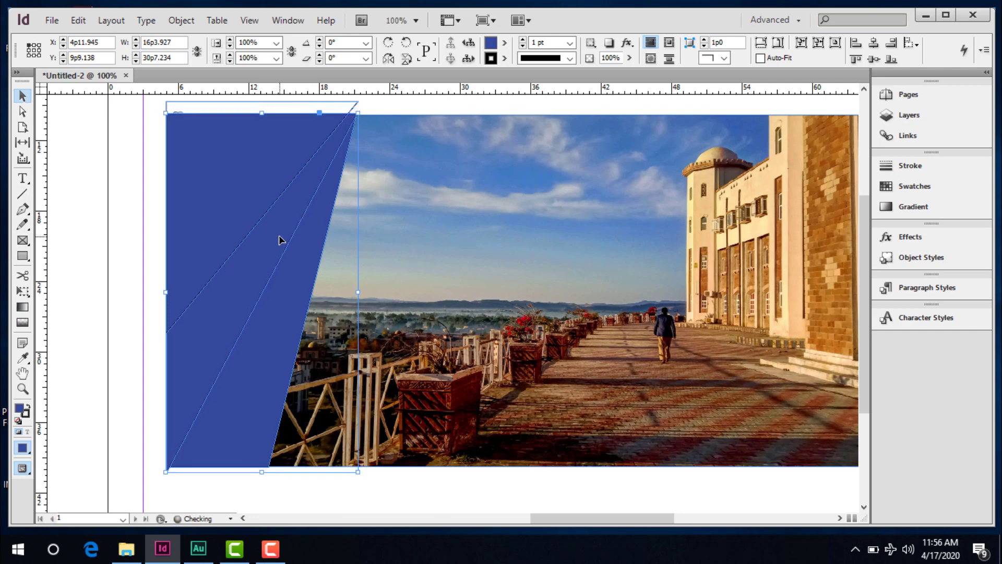
key(Right)
key(Right)
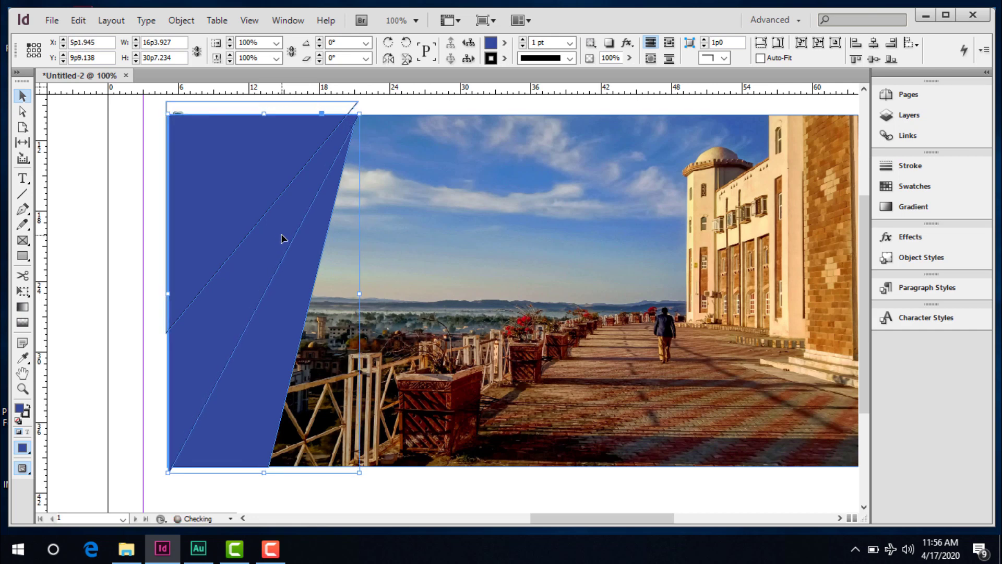
key(Down)
key(Down)
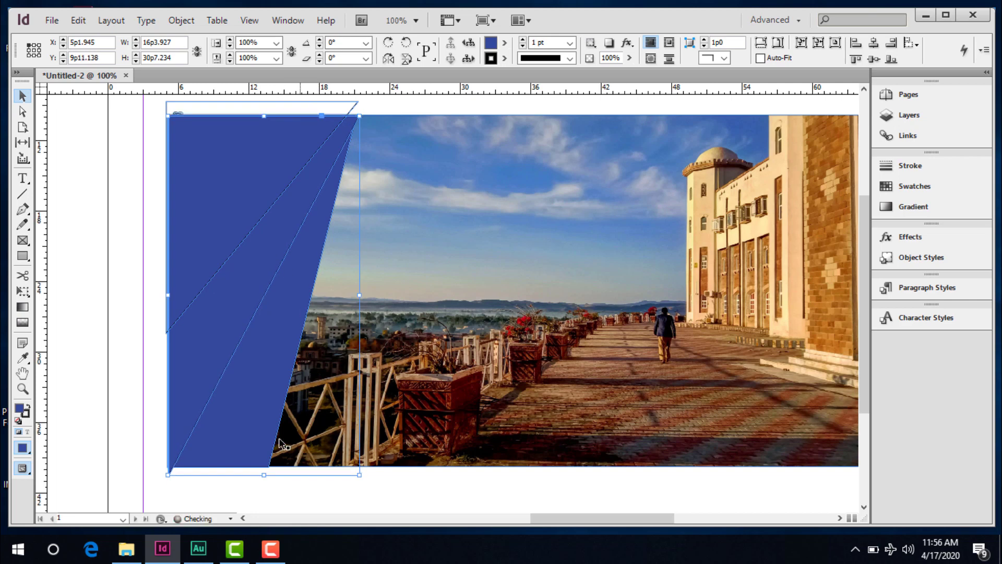
Step: Reduce the blue-filled triangle's height to 29p11 from its bottom edge and nudge it slightly downward
drag(263, 475, 264, 466)
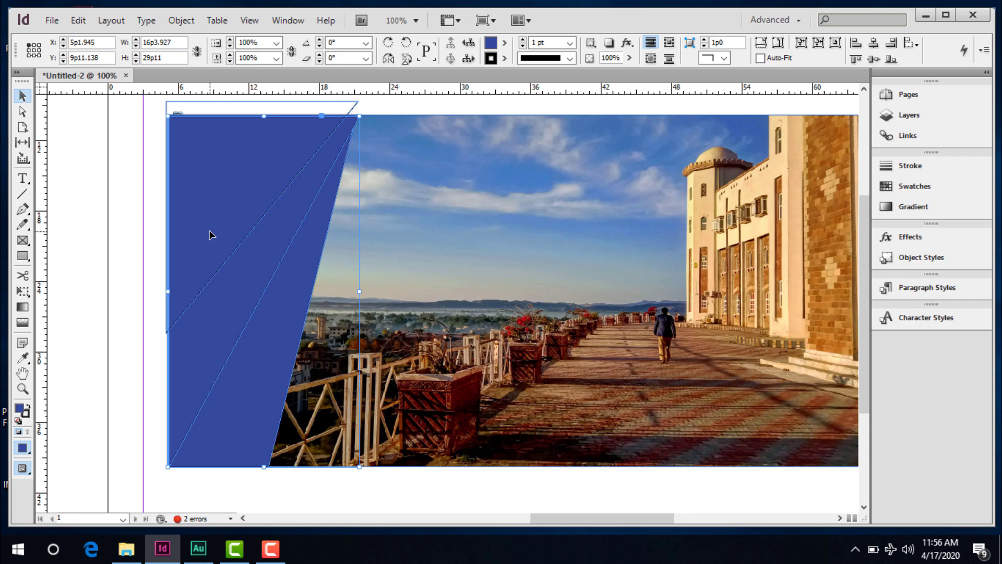
key(Down)
key(Down)
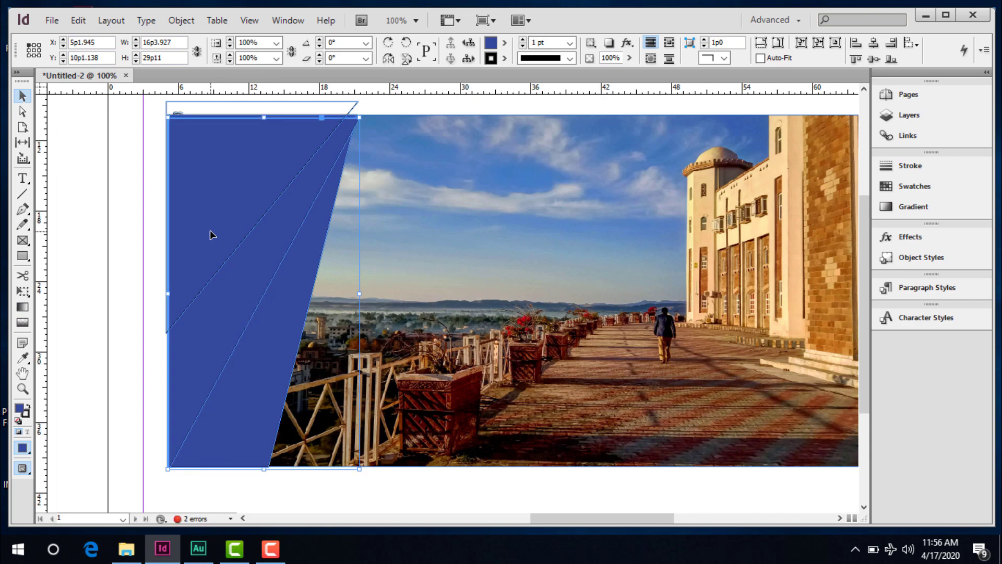
key(Up)
Step: Move the smaller unfilled triangle down to Y 9p8.938 so its top edge meets the photo's top edge
click(282, 102)
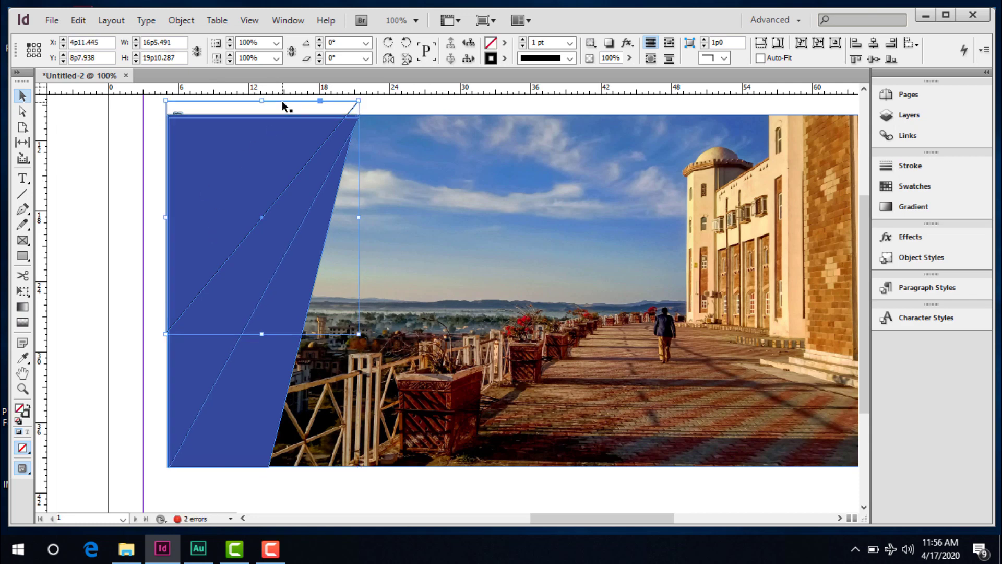
key(shift+Down)
key(Down)
key(Down)
key(Down)
key(Down)
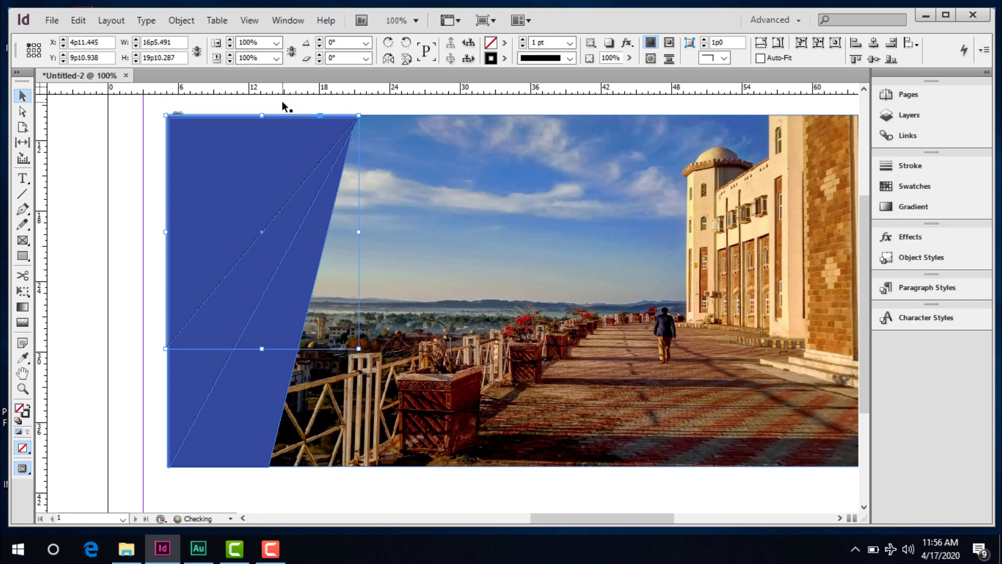
key(Up)
key(Up)
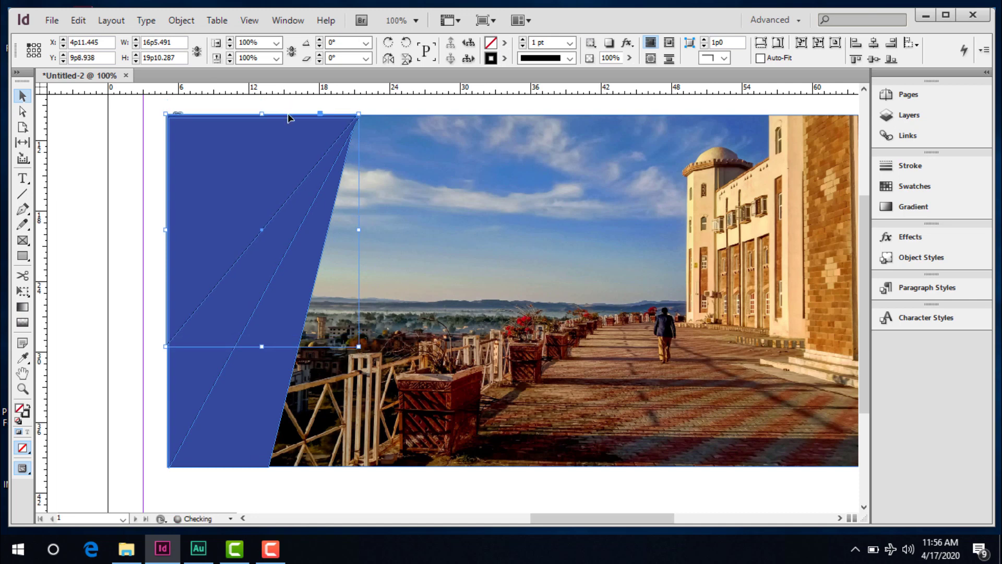
Step: Stretch the blue-filled triangle's top edge upward to Y 9p8.938, making it 30p2.2 high, and reapply its blue fill
click(312, 173)
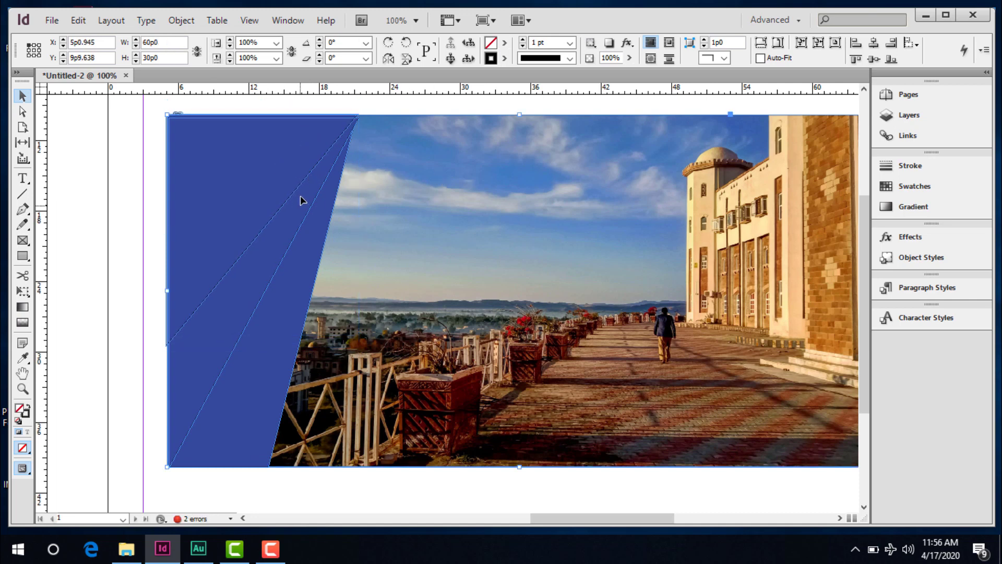
click(216, 392)
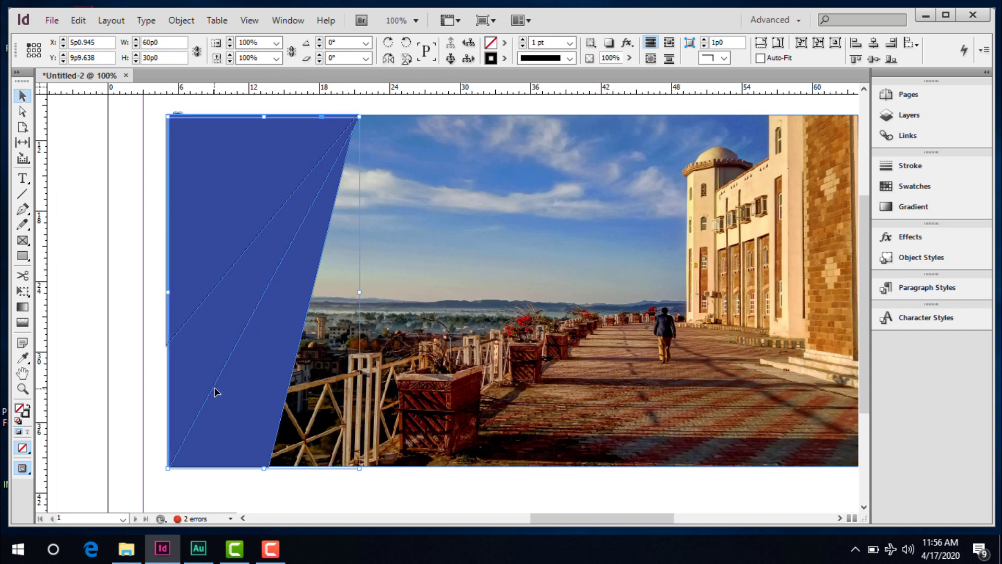
drag(264, 116, 264, 114)
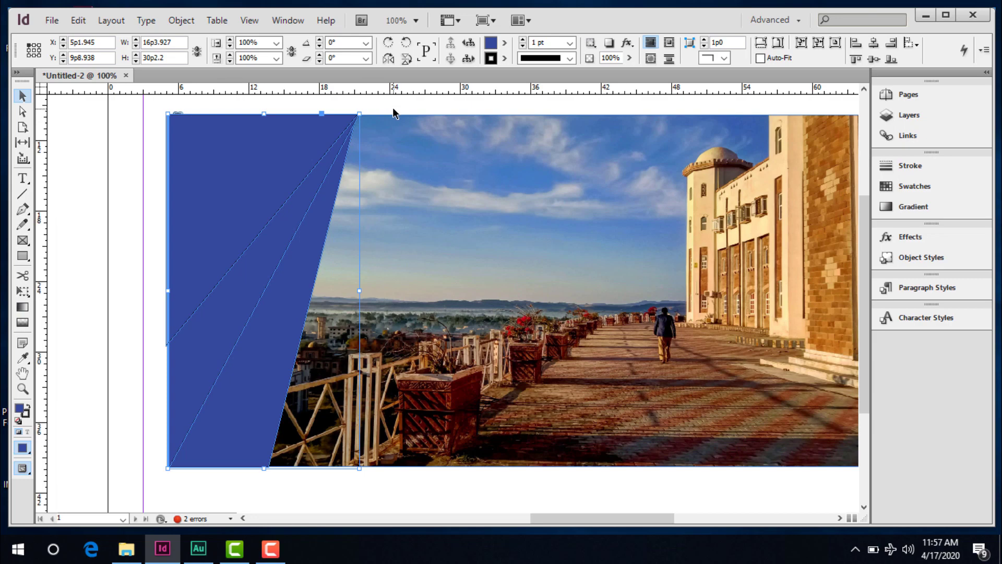
click(393, 108)
click(266, 187)
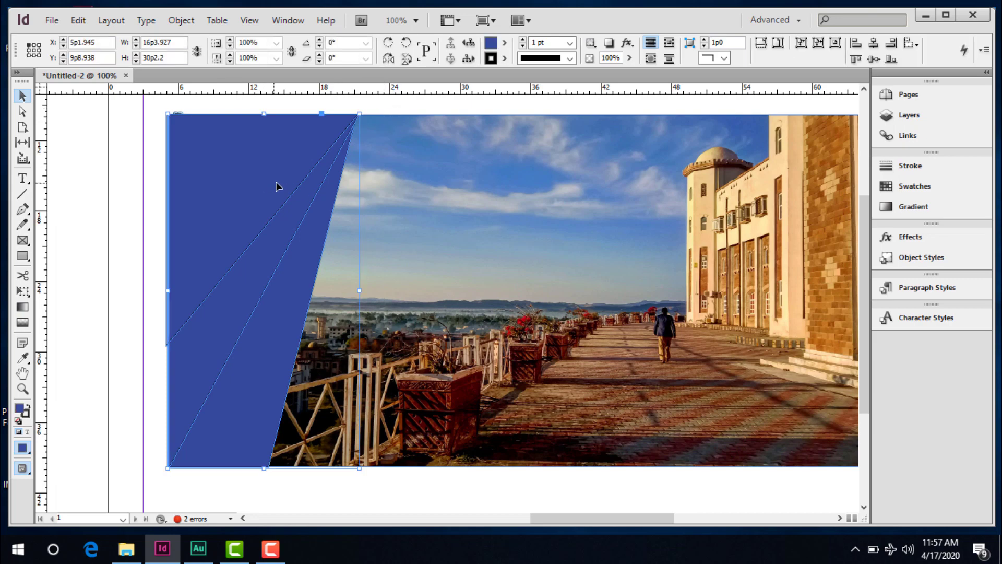
double_click(19, 410)
click(645, 177)
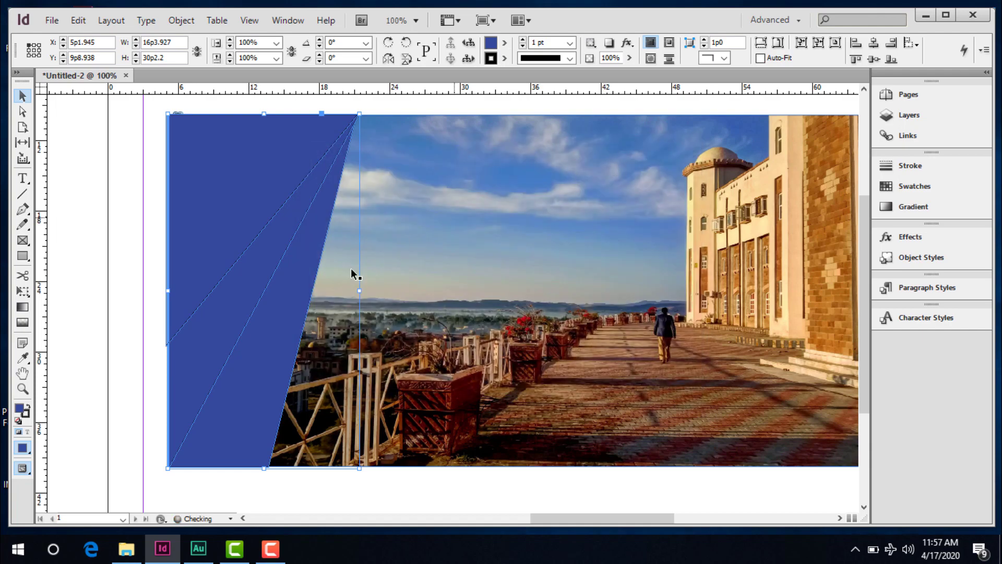
Step: Narrow the filled triangle and the smaller unfilled triangle from their left edges to X 5p3.276, with widths 16p2.596 and 16p1.659
click(152, 289)
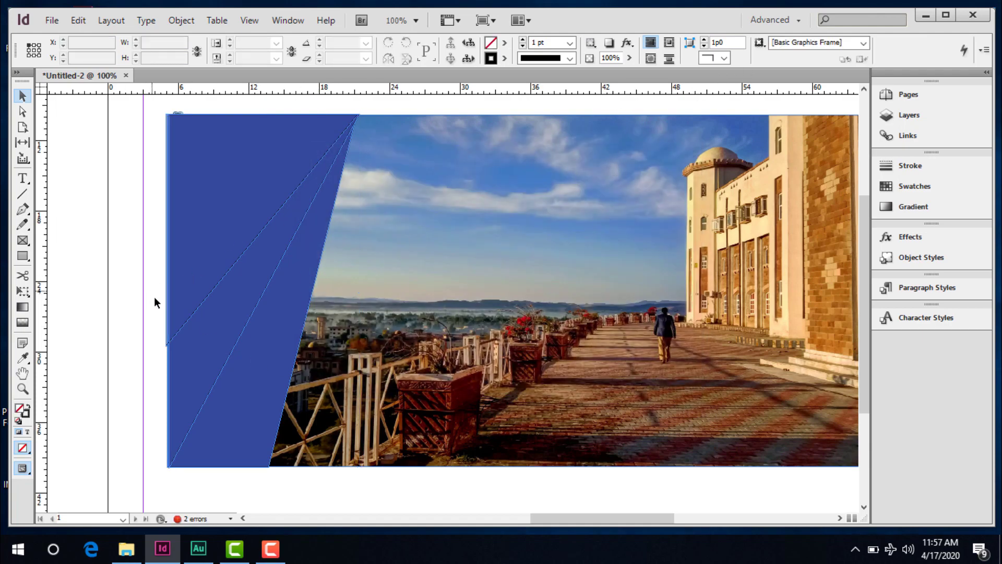
click(183, 288)
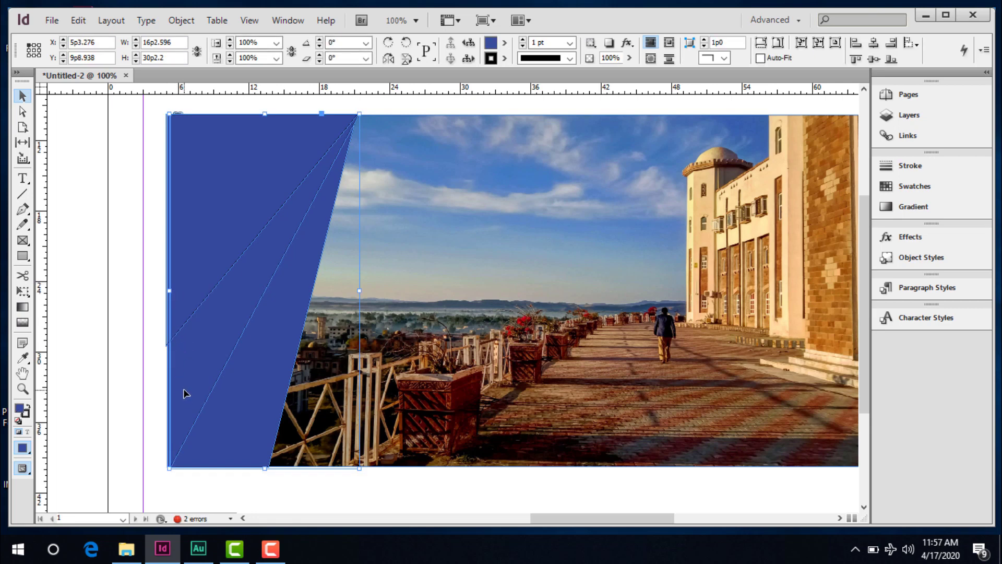
scroll(161, 343, up, 1)
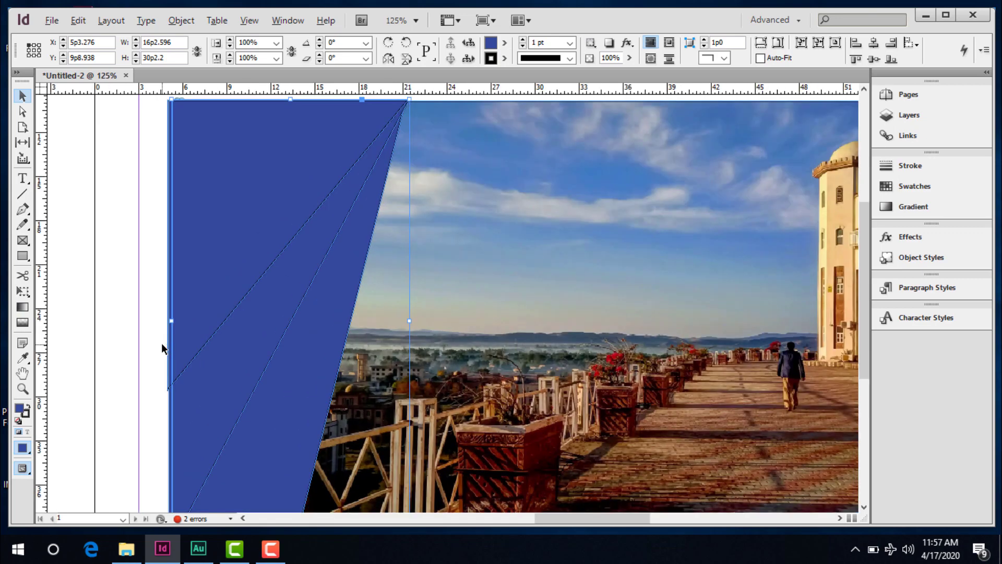
click(152, 329)
click(210, 340)
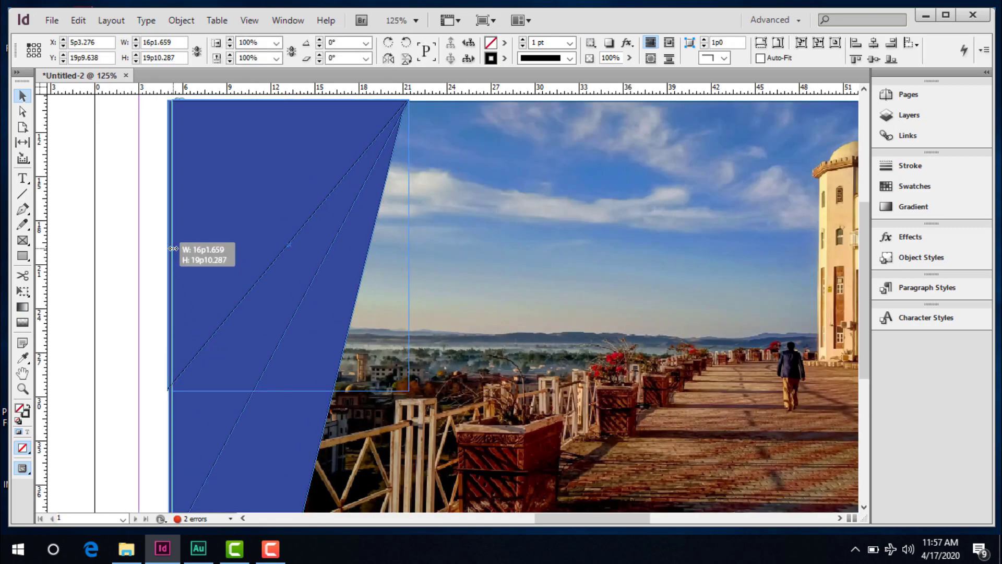
Step: Extend the left edges of the filled triangle and the smaller unfilled triangle to X 5p0.445, with widths 16p5.427 and 16p4.491
click(212, 420)
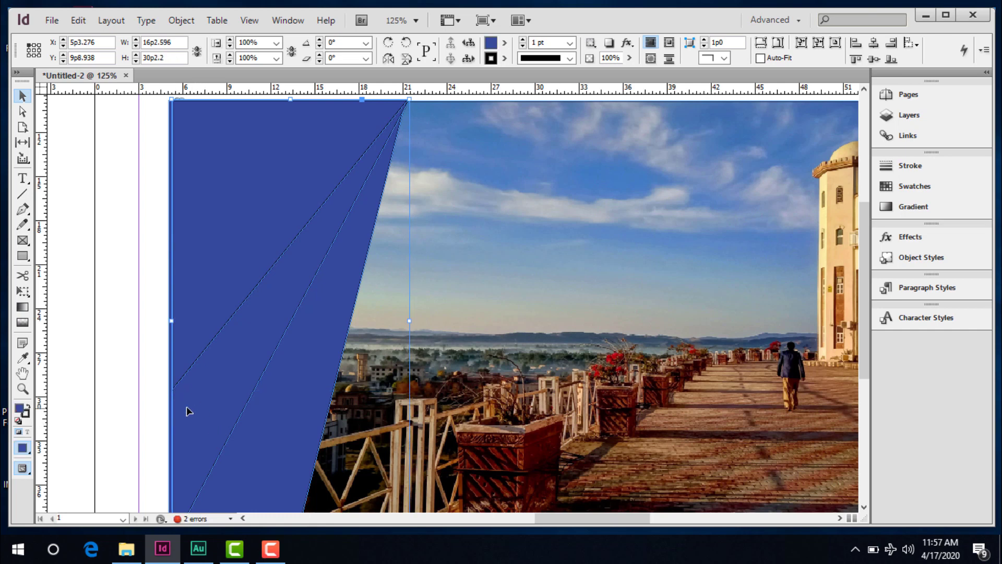
drag(172, 320, 167, 321)
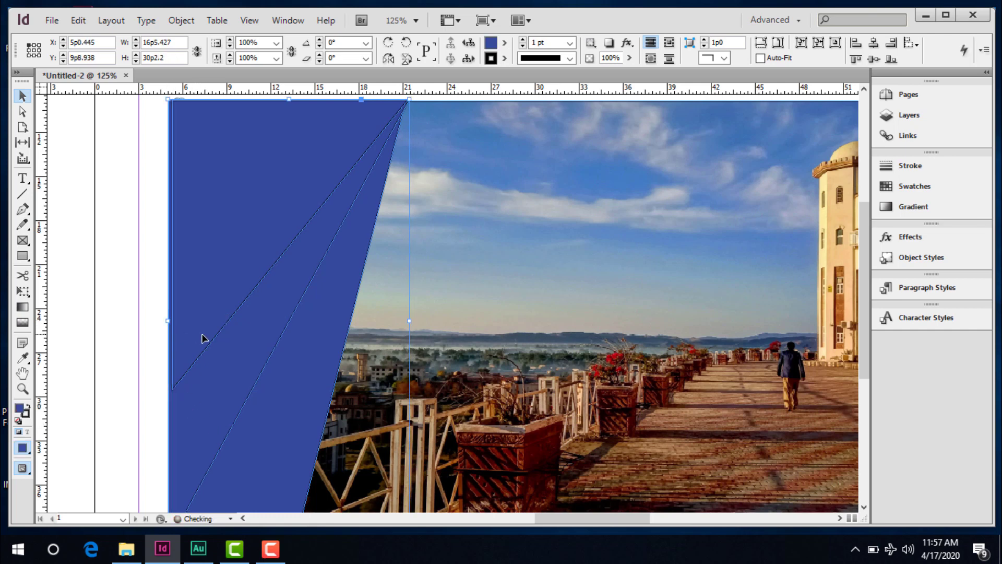
click(179, 389)
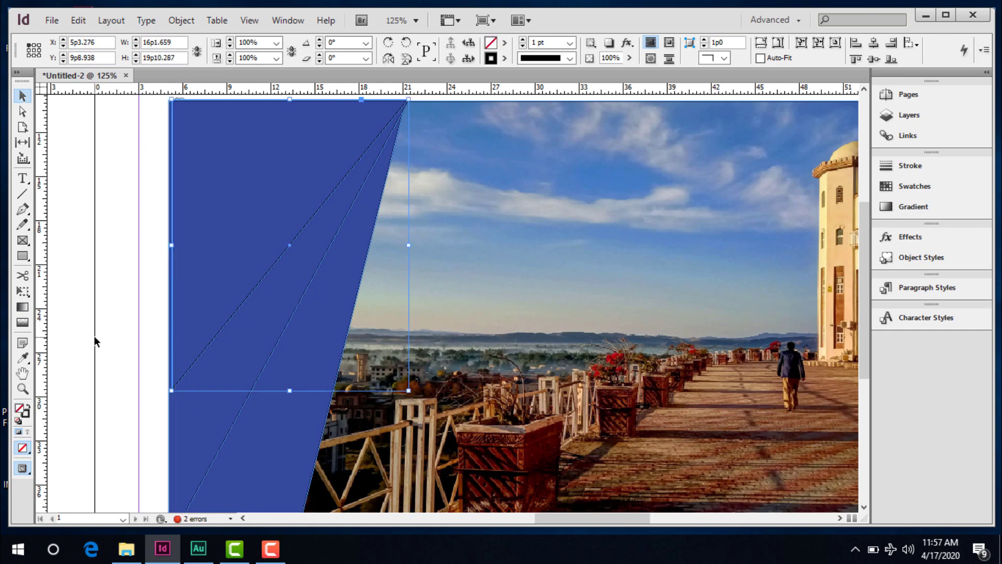
drag(172, 245, 166, 246)
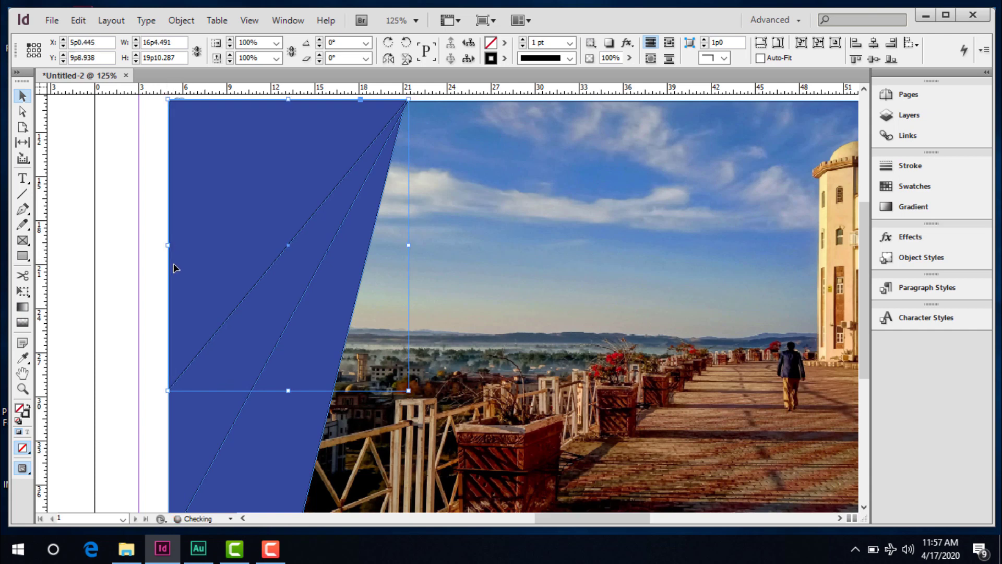
click(152, 305)
Step: Set the stroke weight to 0 pt on the smaller triangle, the filled triangle and the wide blue shape
click(254, 293)
click(570, 42)
click(543, 52)
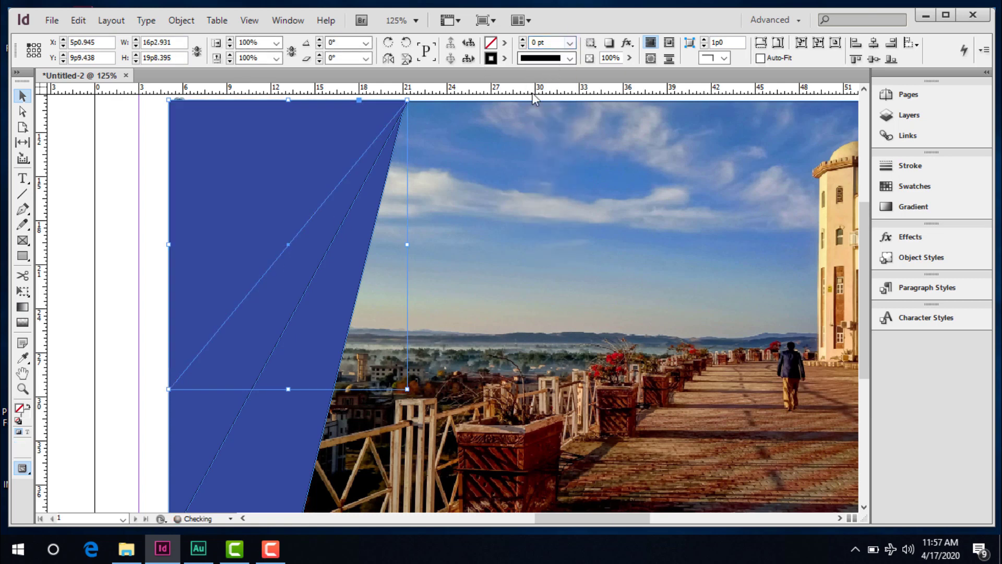
click(228, 440)
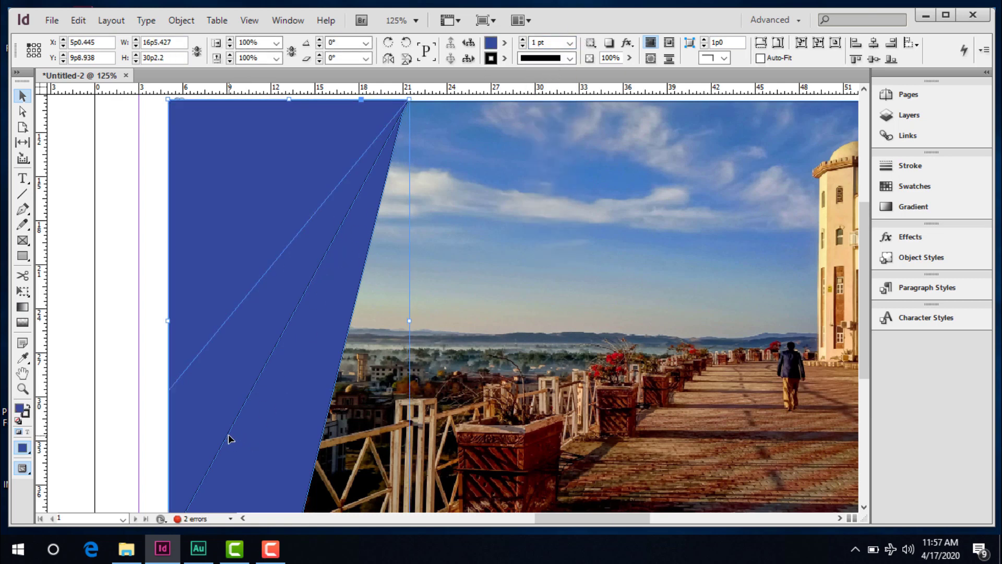
click(570, 42)
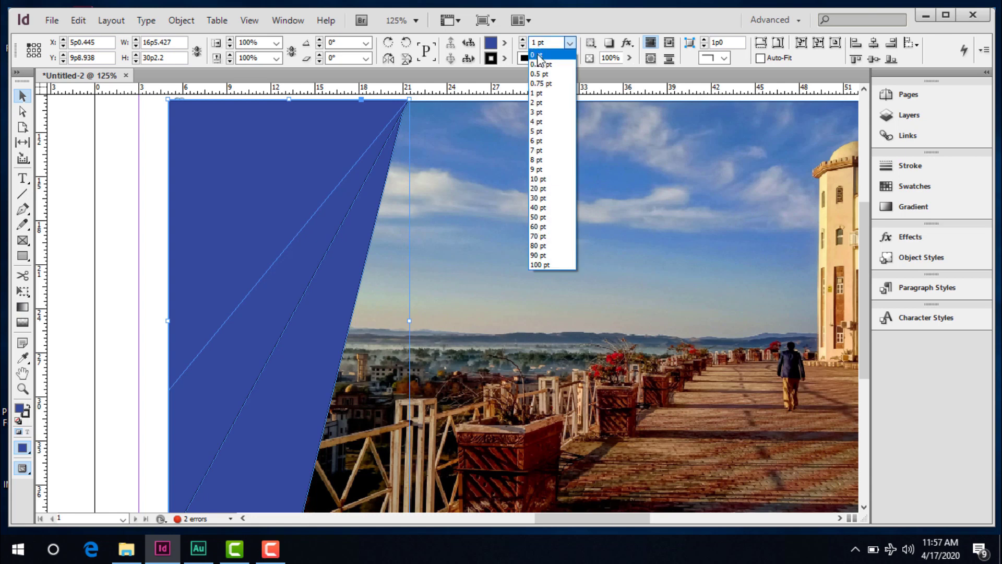
click(564, 55)
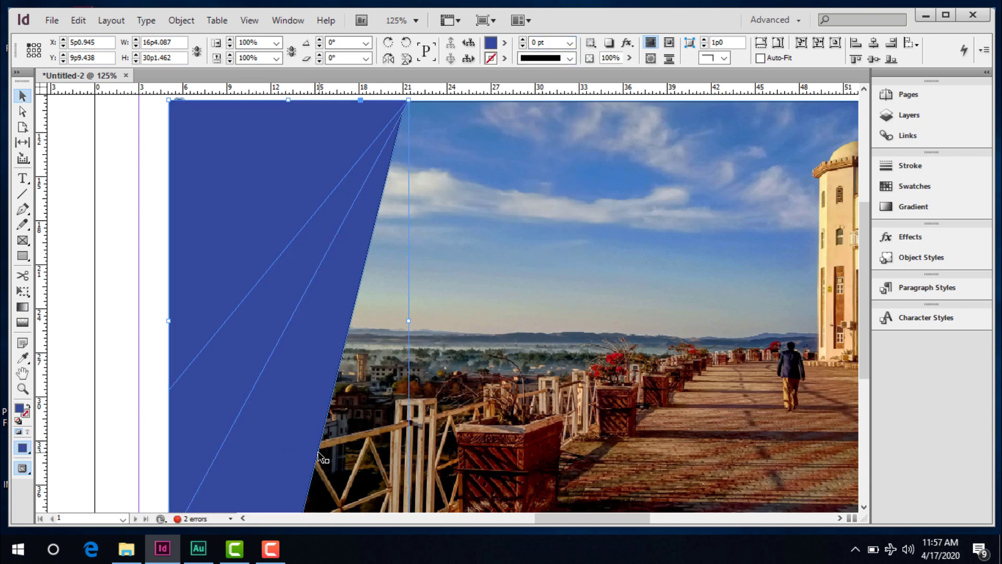
key(ctrl+z)
click(570, 42)
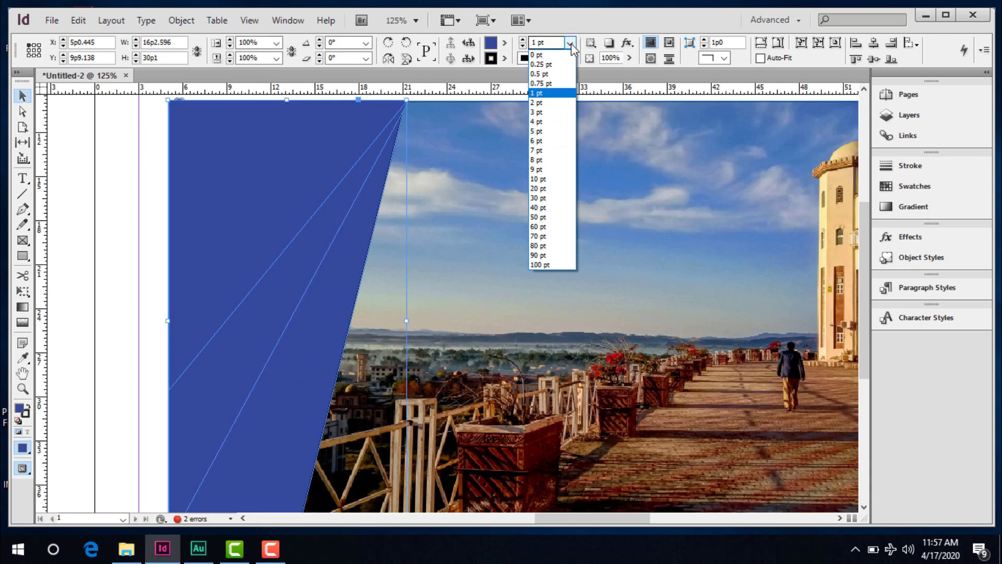
click(558, 55)
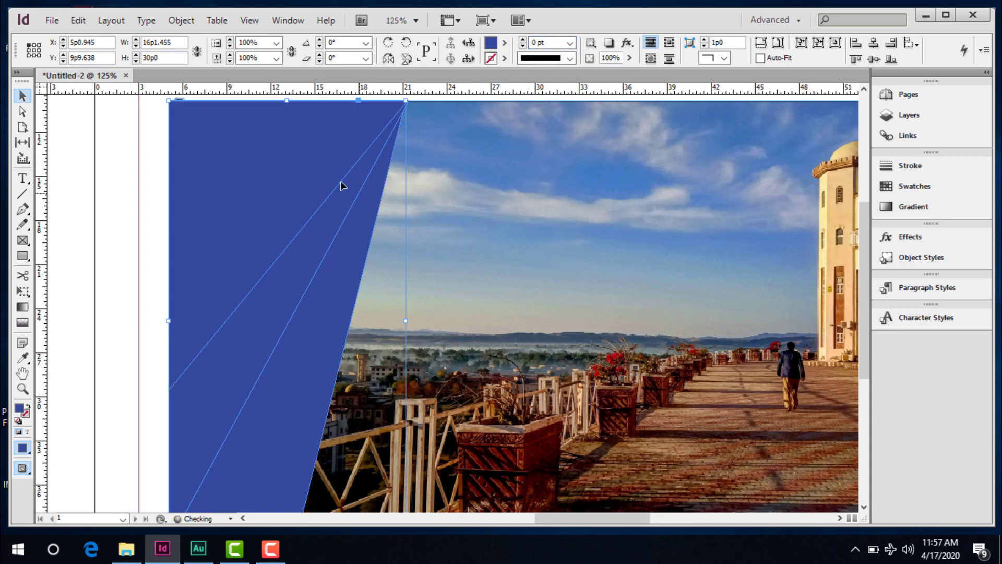
click(150, 255)
Step: Set the wide blue shape's opacity to 60% and the filled triangle's opacity to 70%
click(334, 311)
drag(615, 57, 596, 53)
text(60)
key(Return)
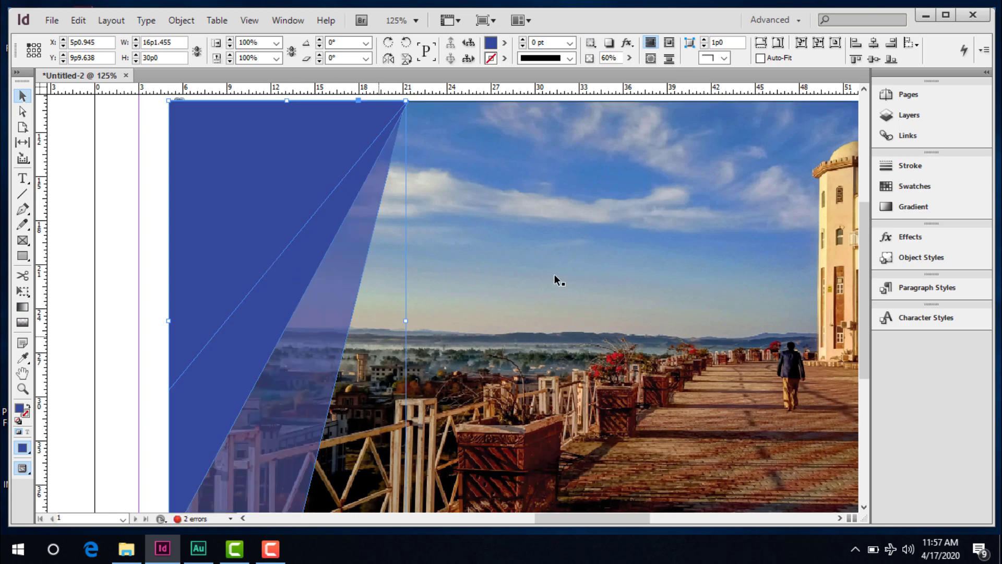
click(277, 311)
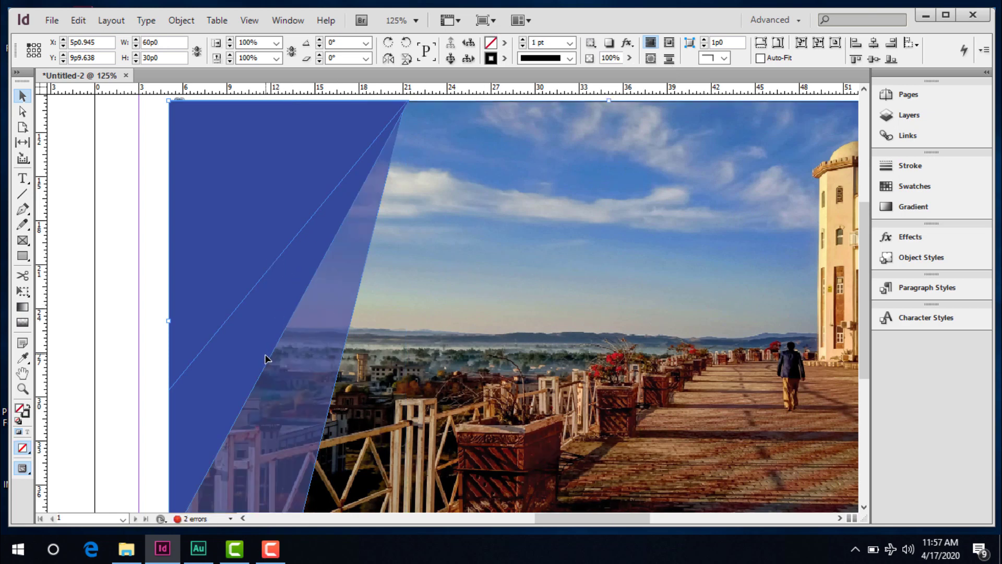
click(243, 413)
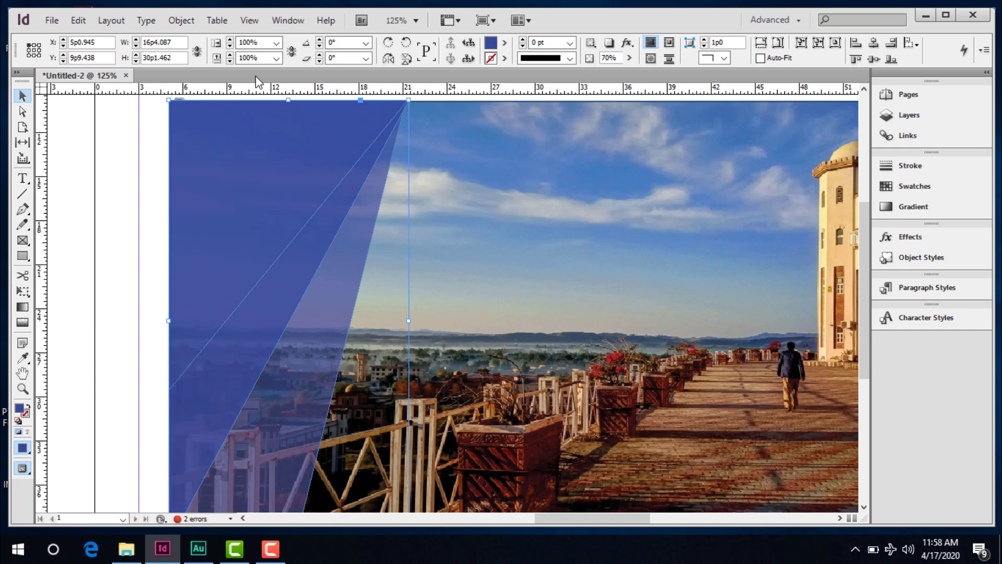
click(149, 185)
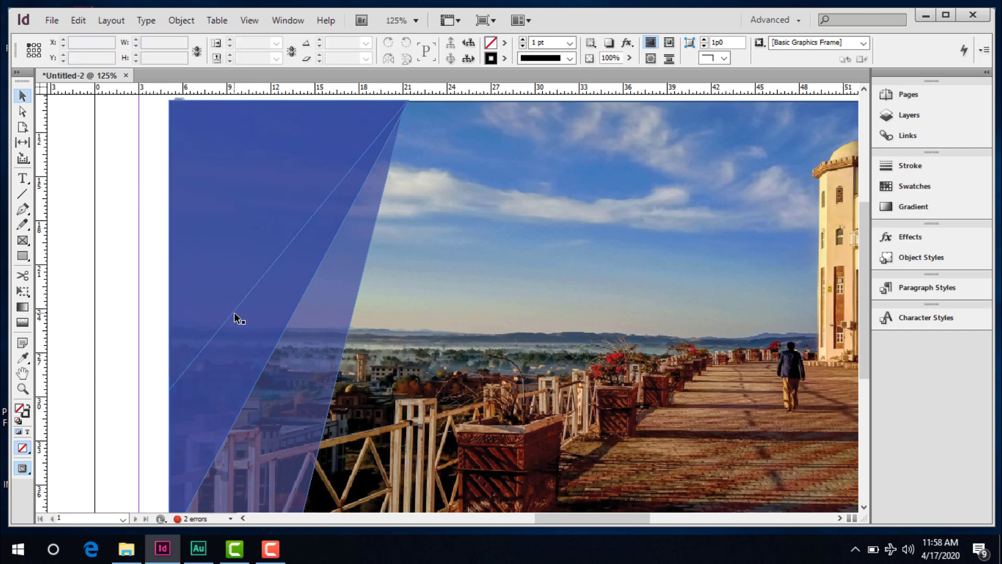
Step: Try moving the filled triangle left to X 2p7.913, and undo the move
click(236, 317)
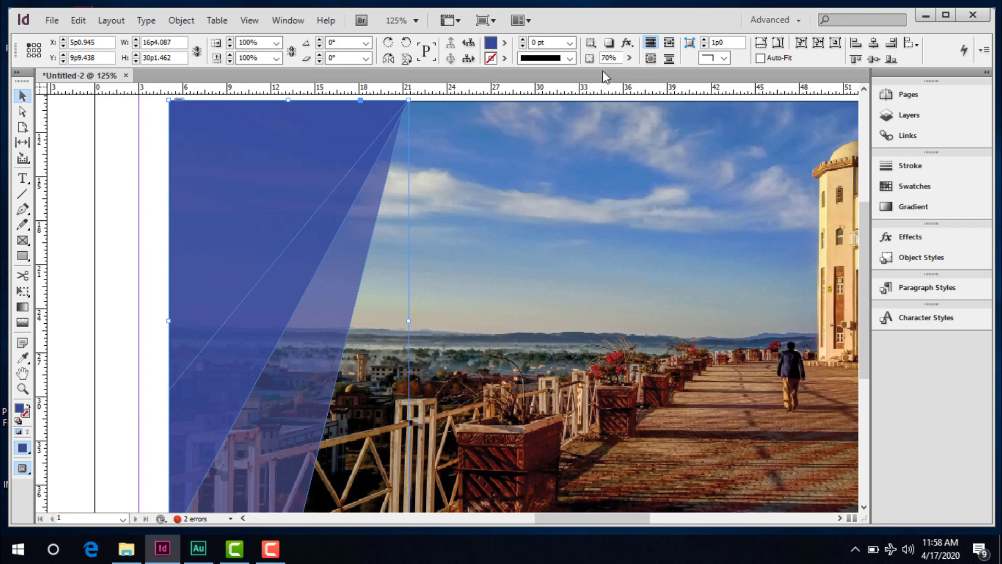
scroll(492, 194, down, 2)
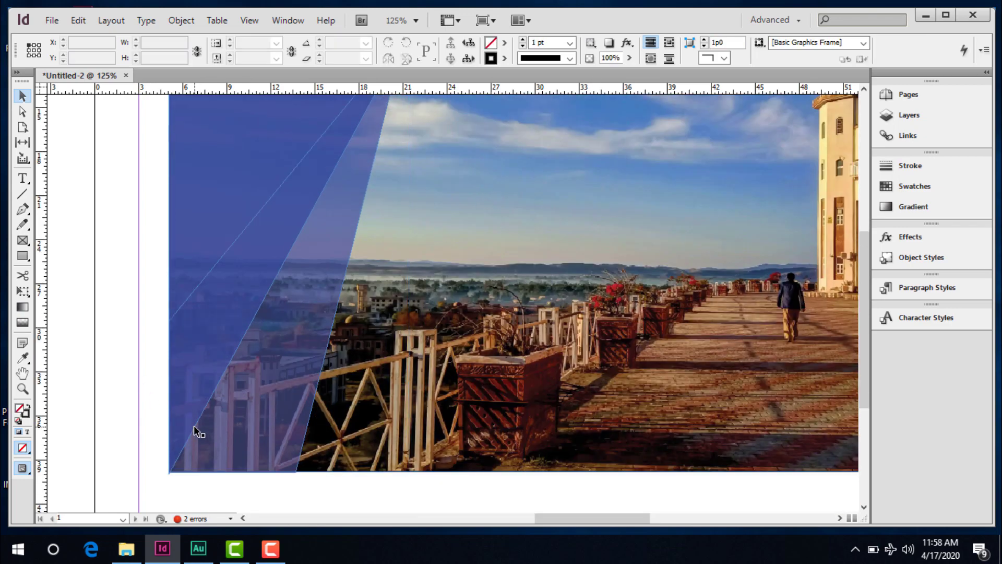
click(308, 386)
click(216, 266)
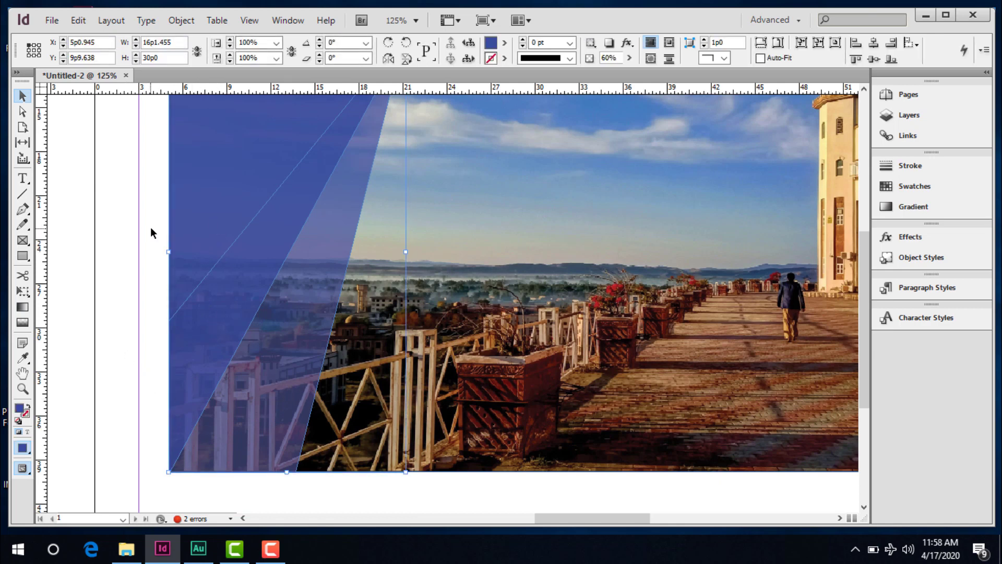
drag(190, 233, 239, 241)
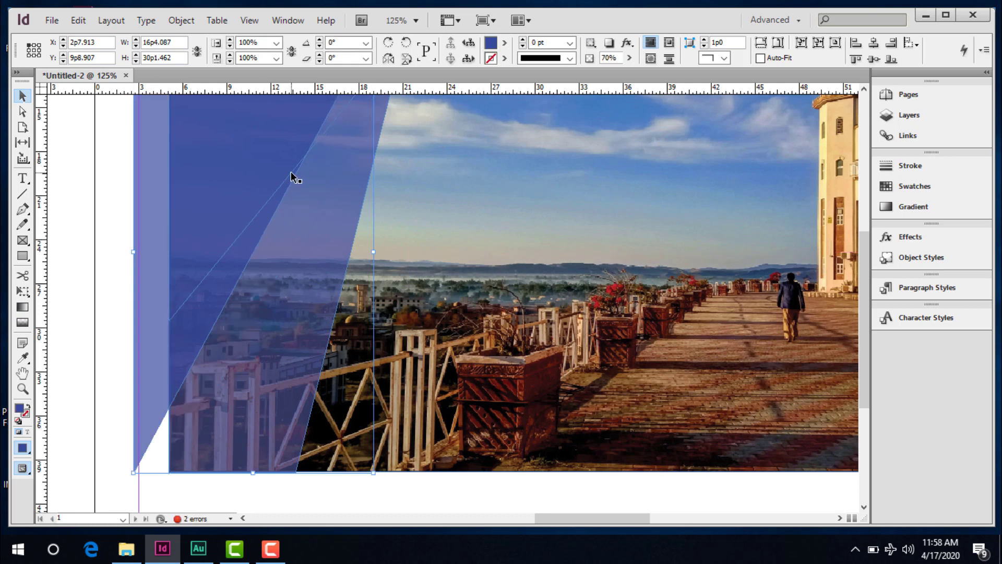
key(ctrl+z)
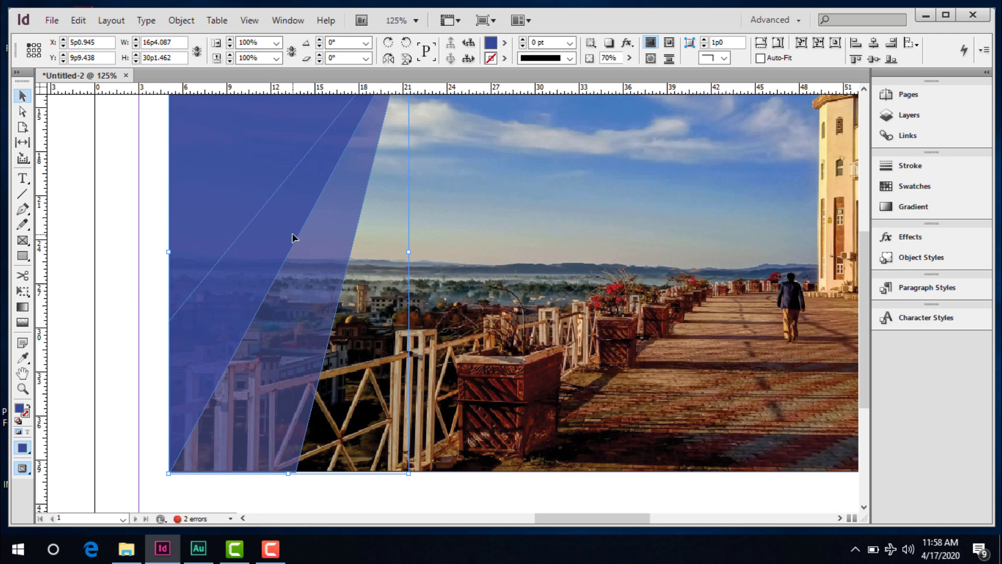
Step: Set the filled triangle's opacity to 80% and the wide blue shape's opacity to 70%
click(595, 56)
text(80)
key(Return)
click(321, 278)
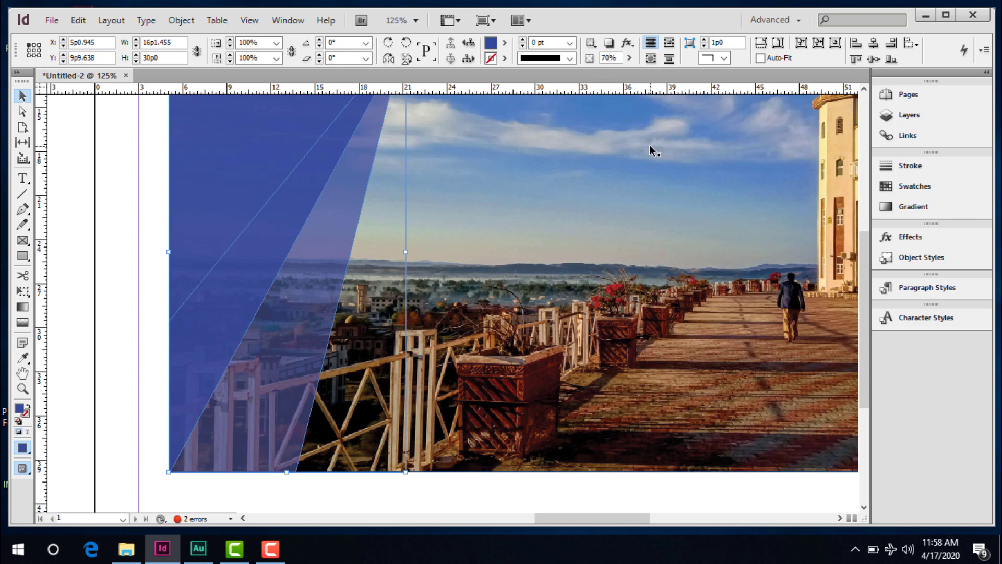
Step: Fill the smaller unfilled triangle over the photo's upper left with the same blue as the other shapes
click(261, 218)
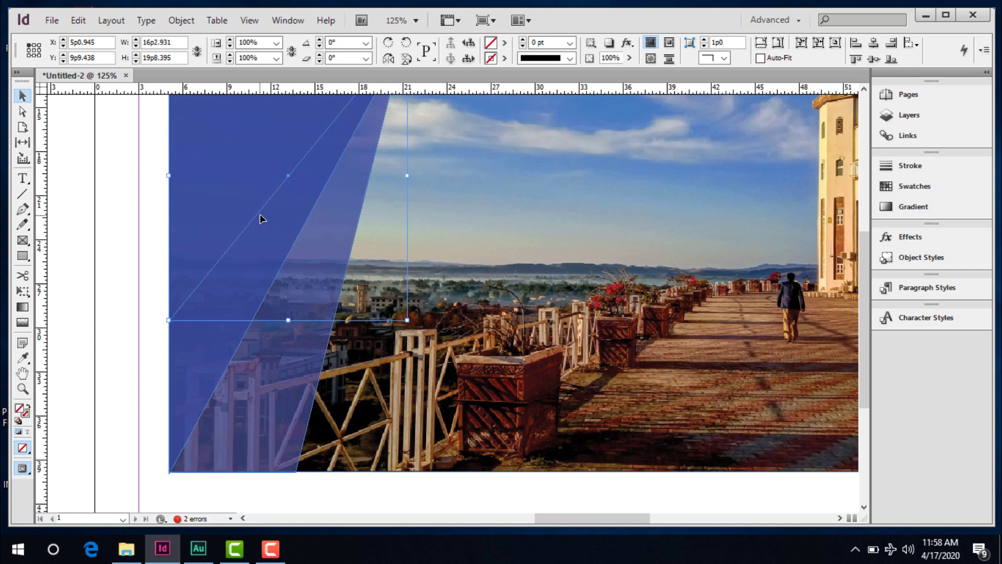
double_click(20, 411)
click(664, 176)
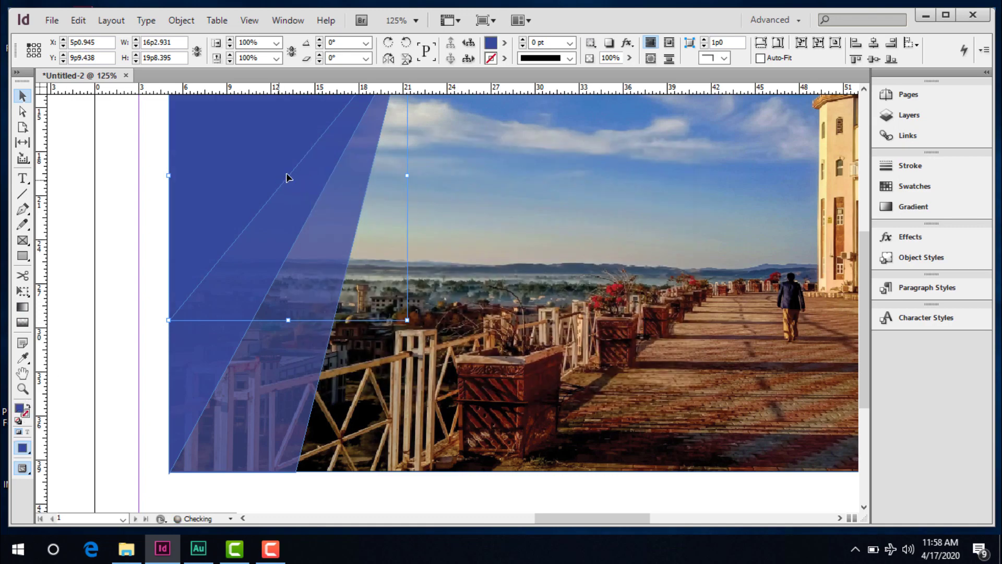
scroll(502, 224, up, 3)
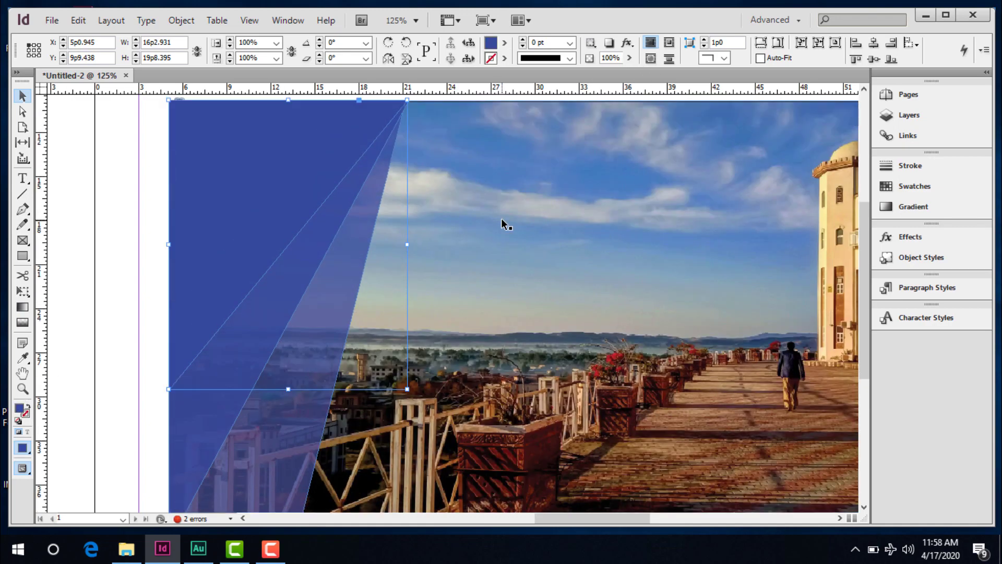
Step: Copy the heading "Foundations of Photography:" from the imported course text and delete it there
click(501, 222)
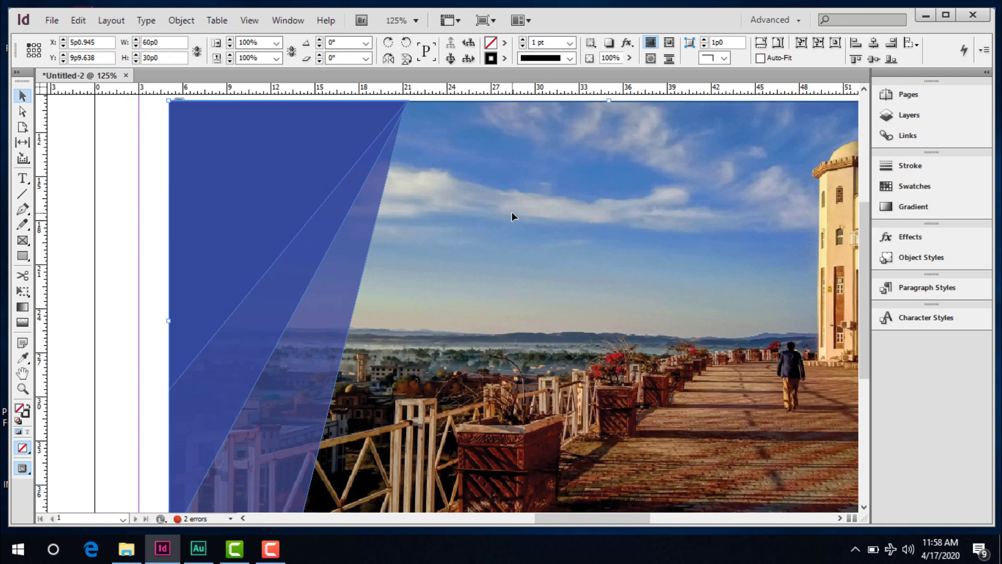
scroll(517, 216, down, 2)
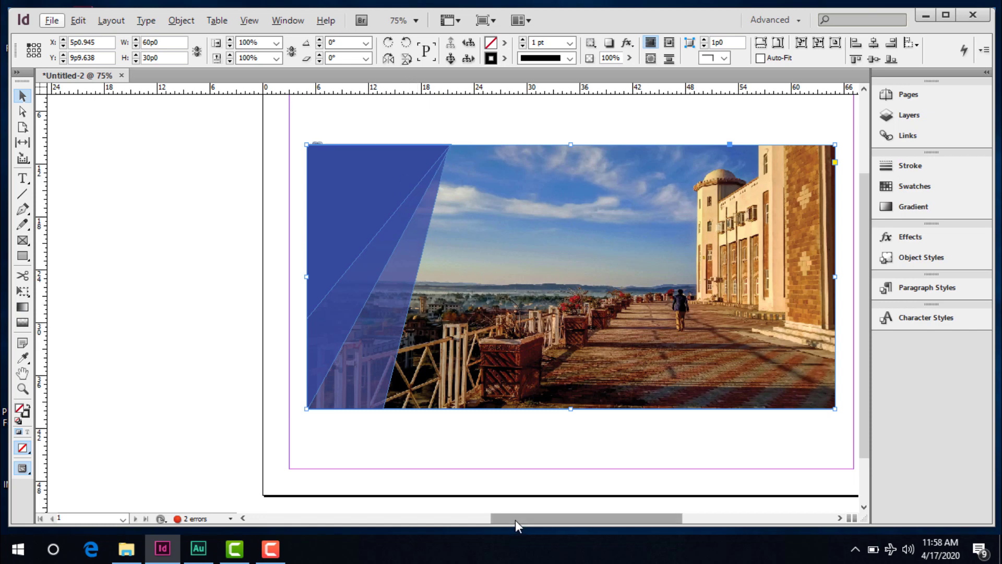
drag(515, 520, 551, 522)
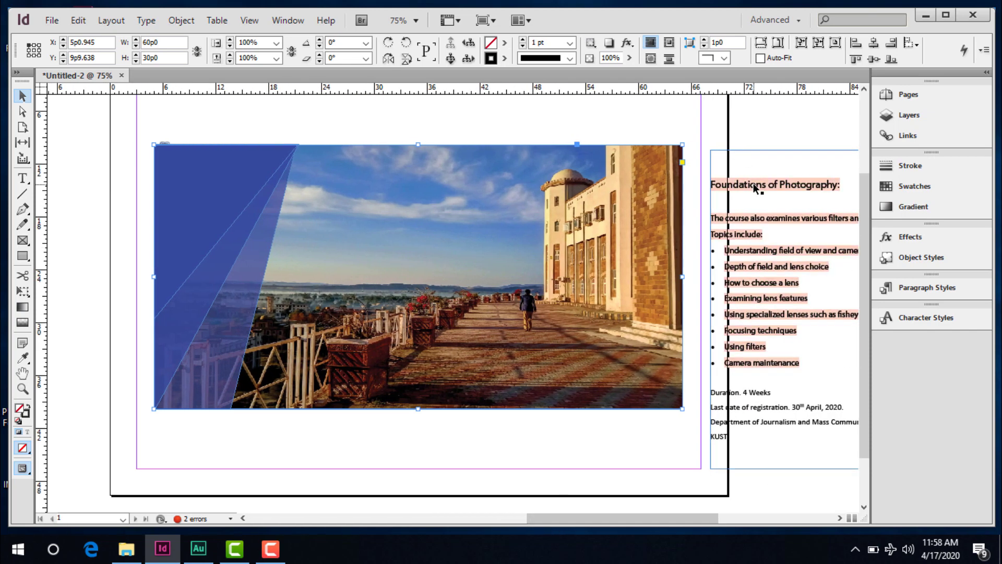
double_click(757, 188)
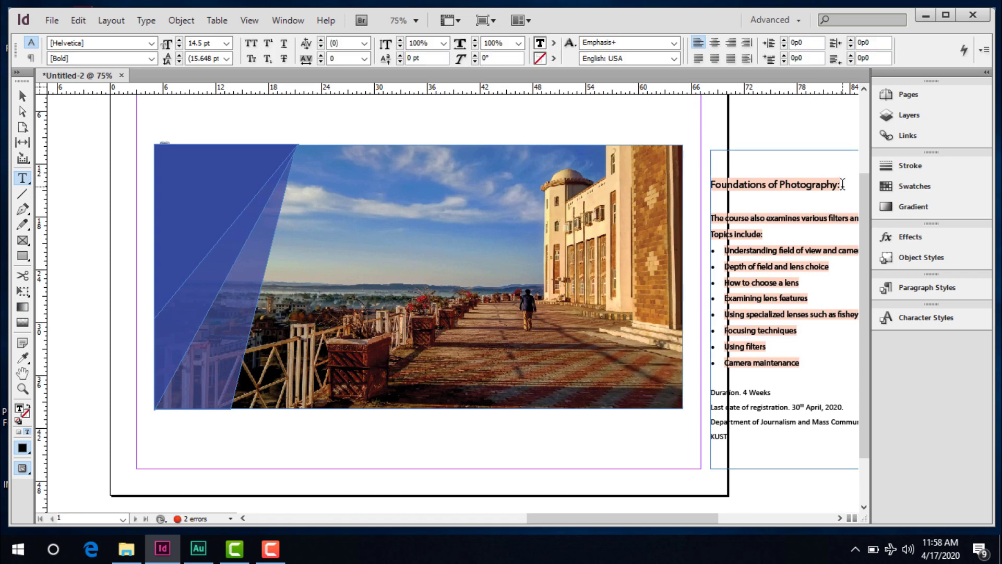
drag(841, 186, 710, 170)
key(ctrl+c)
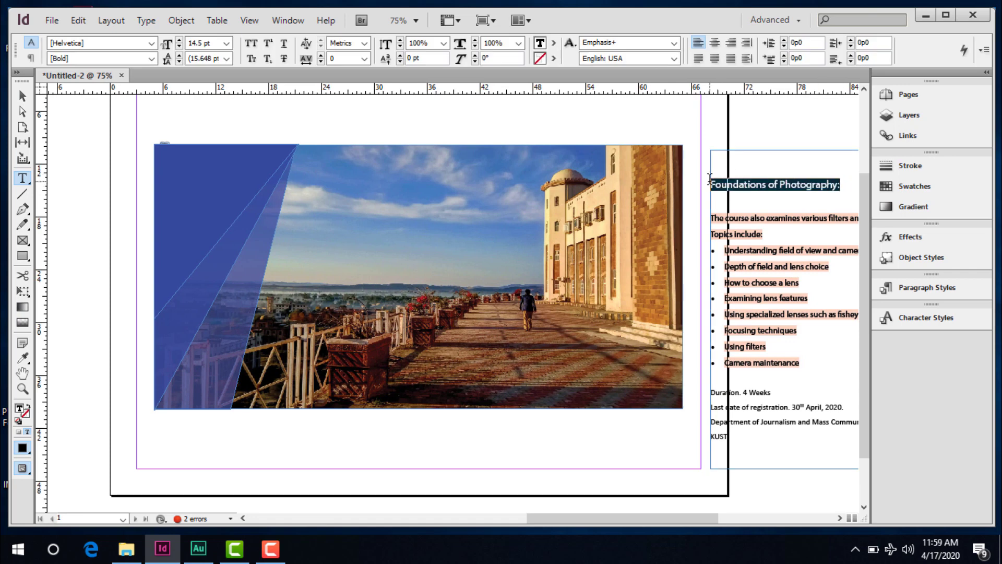
key(Delete)
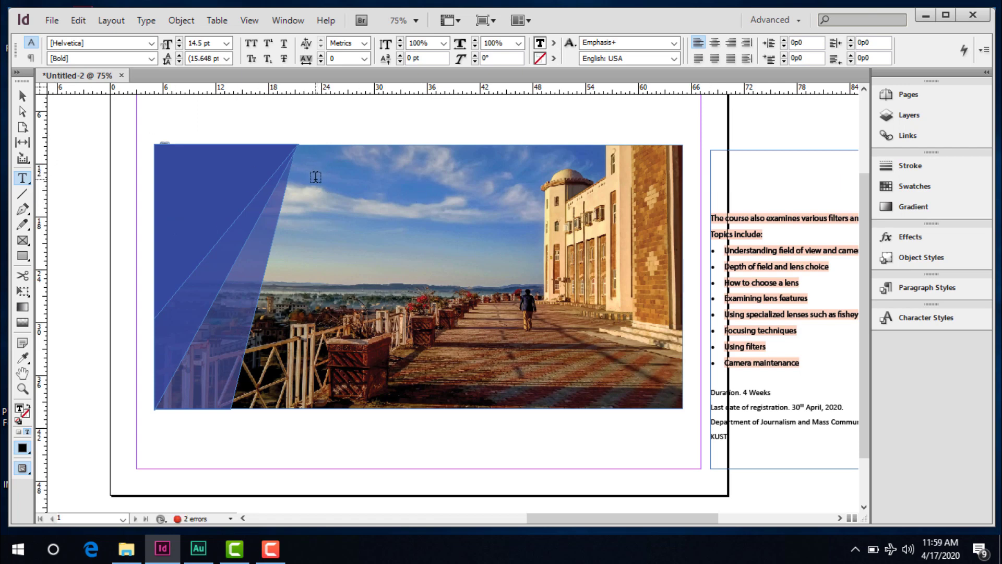
Step: Paste the copied heading into a new text frame about 27p8 wide and 4p8 high over the photo's sky
mouse_move(316, 178)
mouse_down()
mouse_move(434, 232)
mouse_move(552, 209)
mouse_move(559, 220)
mouse_up()
key(ctrl+v)
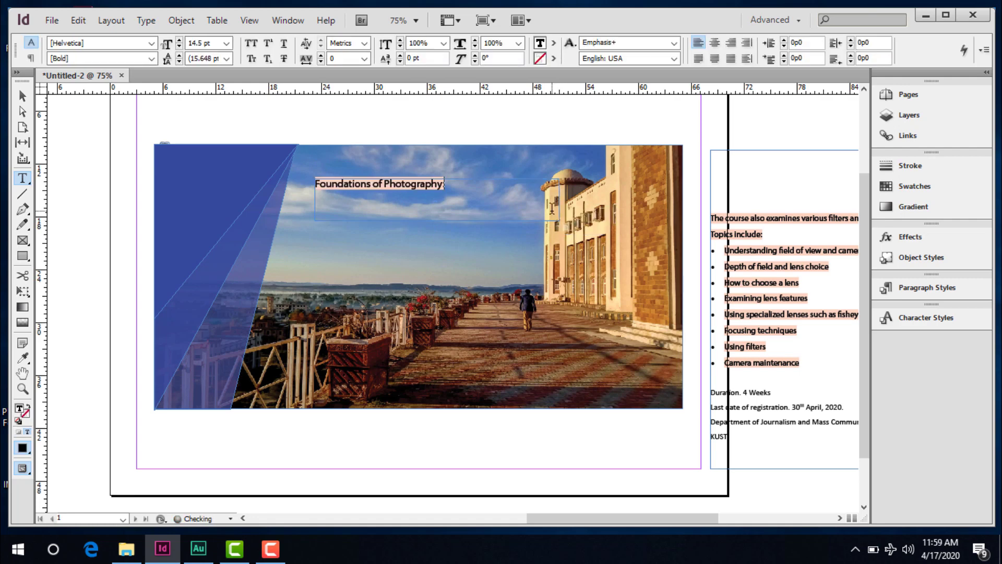
click(22, 96)
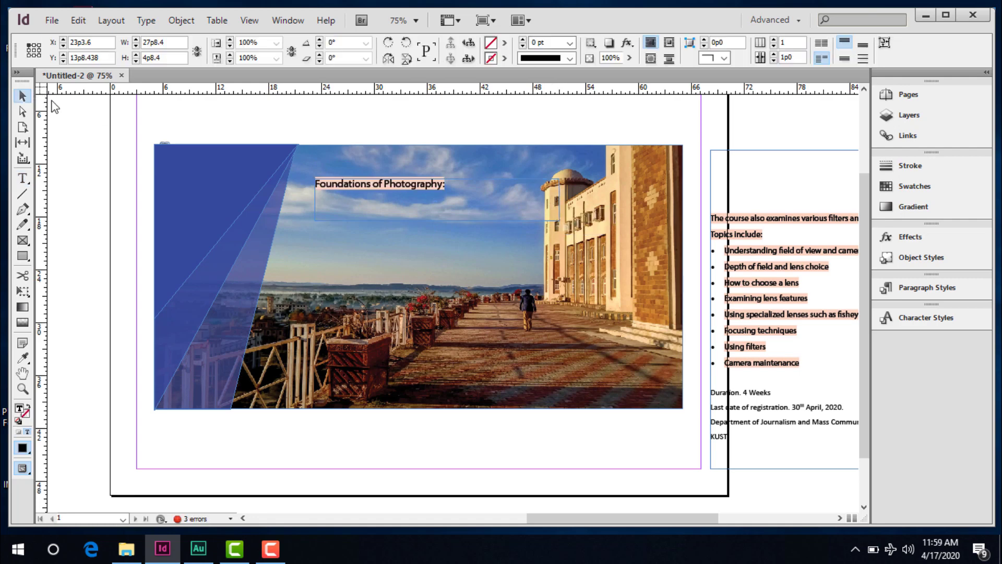
click(371, 268)
Step: Set the font of the whole pasted heading to Cooper Std Black
double_click(445, 183)
text(:)
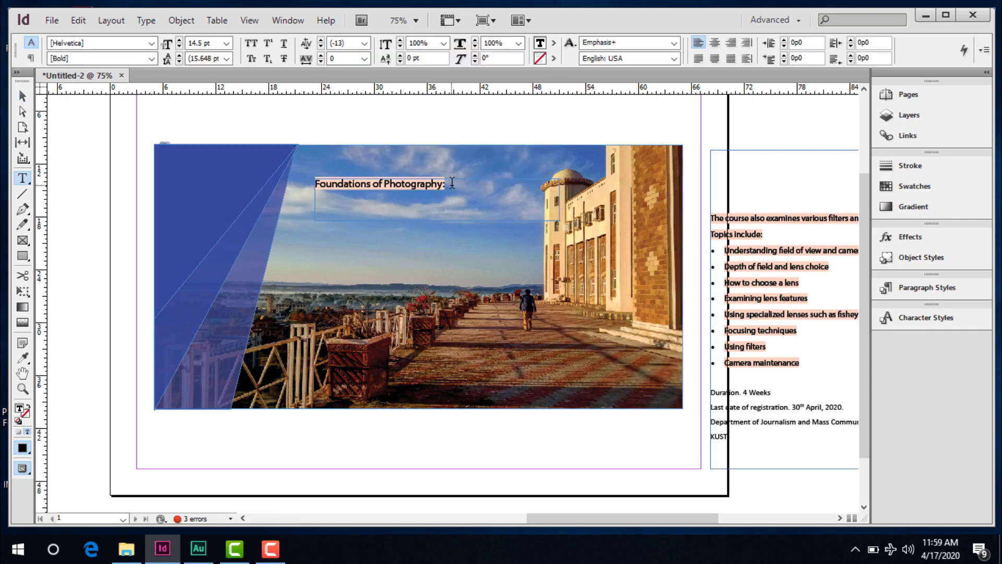
key(ctrl+a)
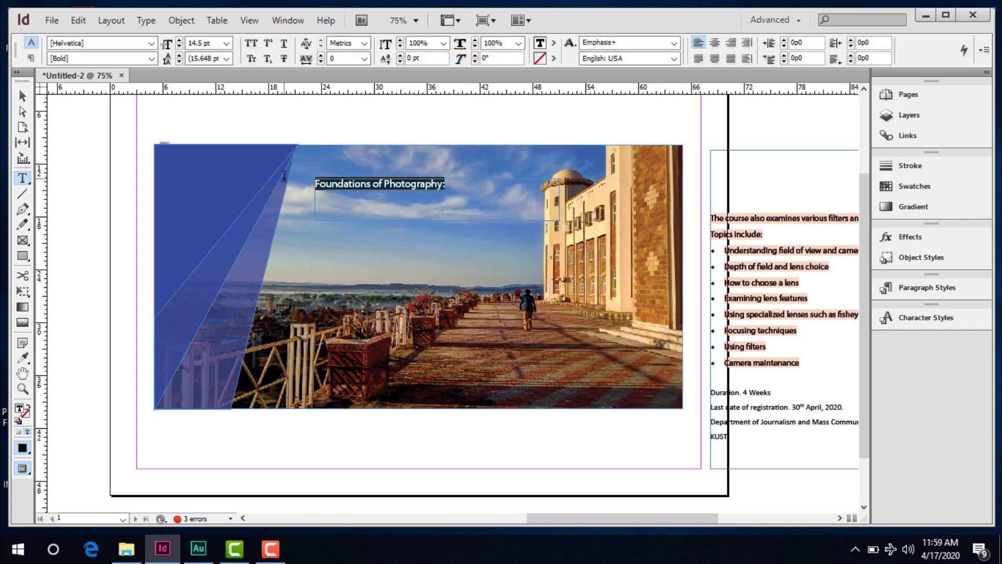
click(151, 42)
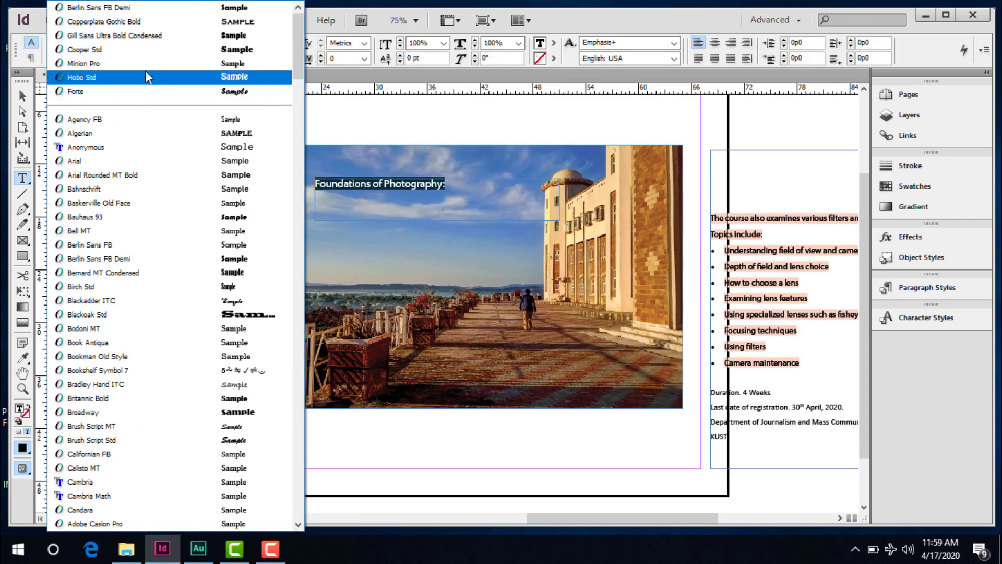
click(147, 49)
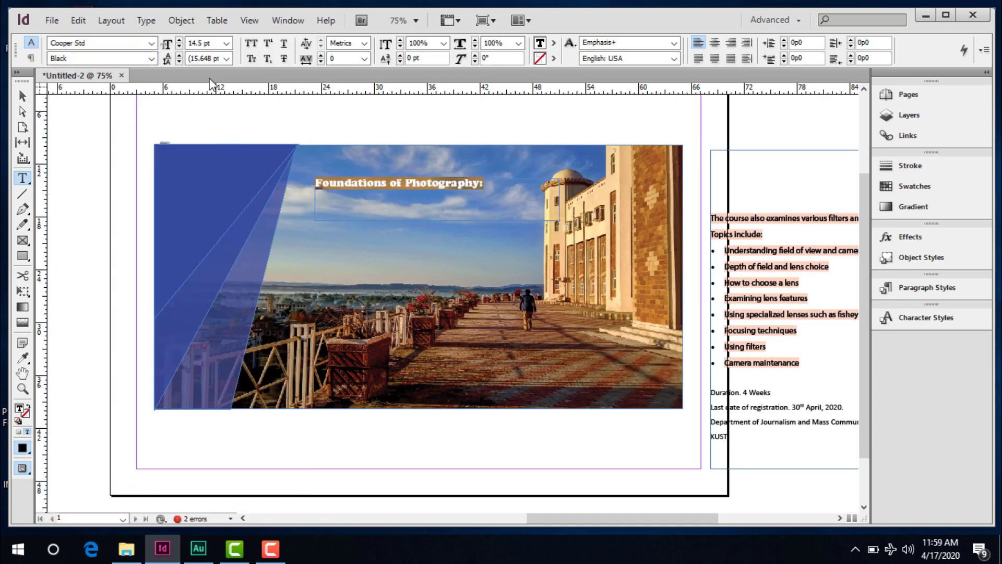
Step: Set the heading's font size to 48 pt, and reduce it to 30 pt
click(229, 44)
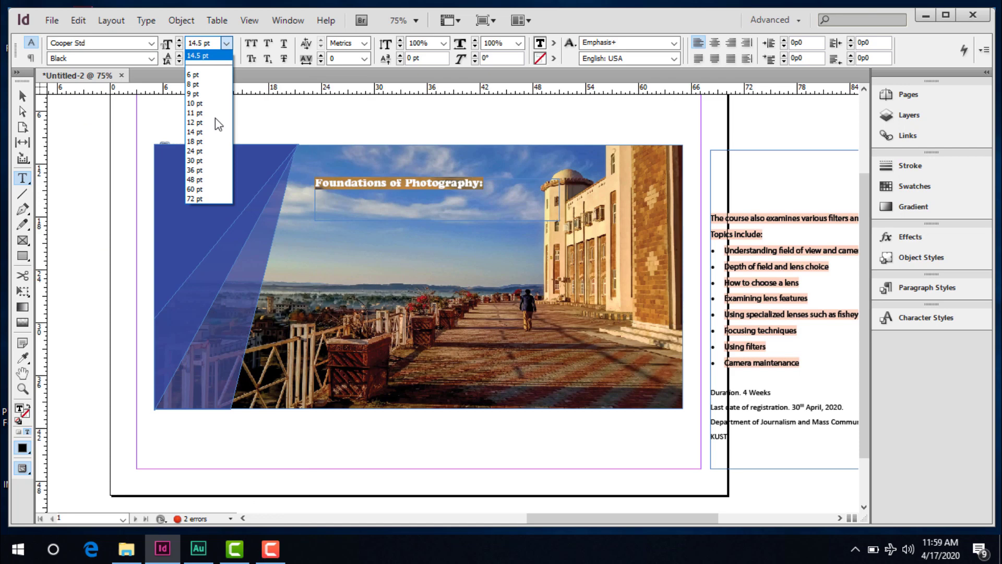
click(206, 180)
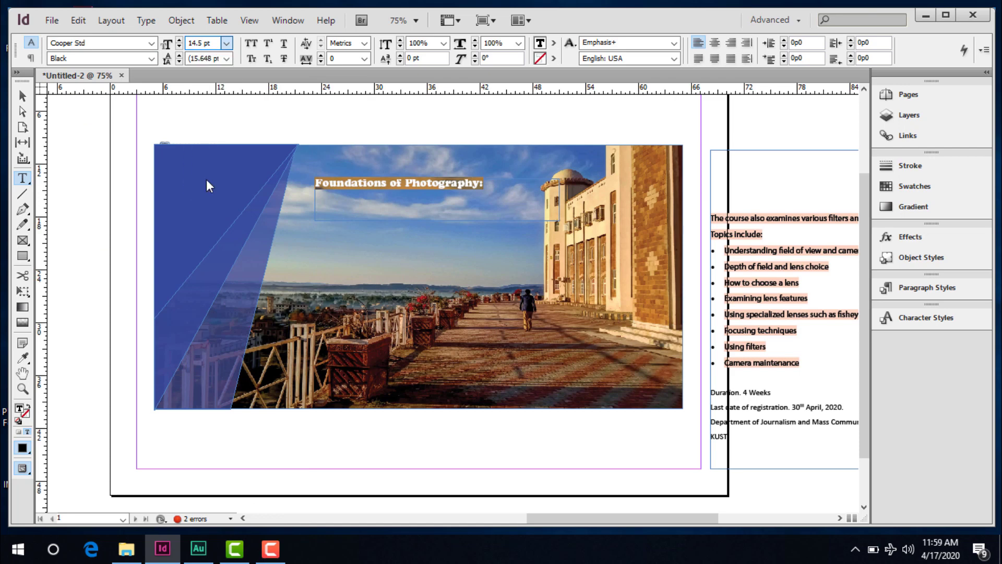
click(228, 44)
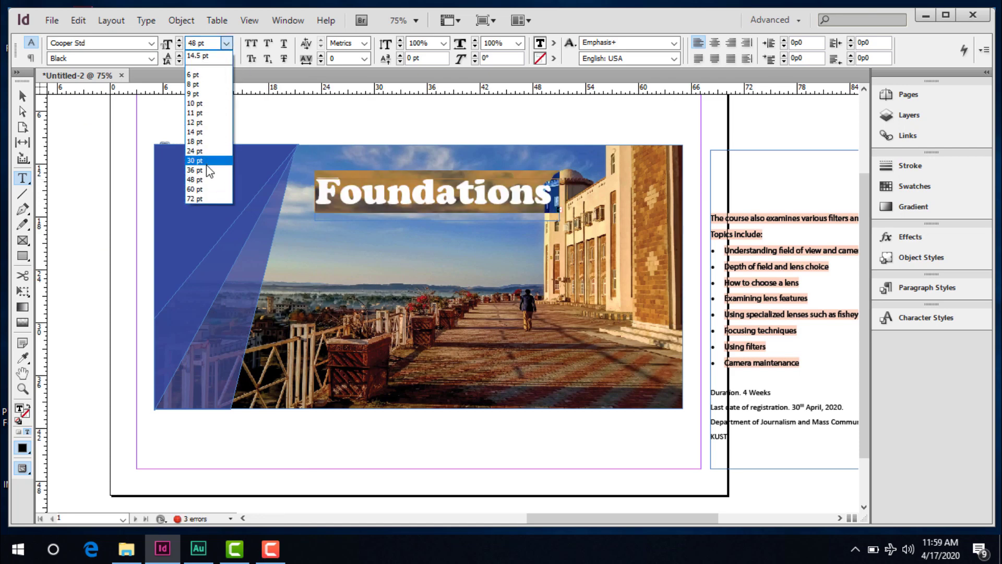
click(207, 164)
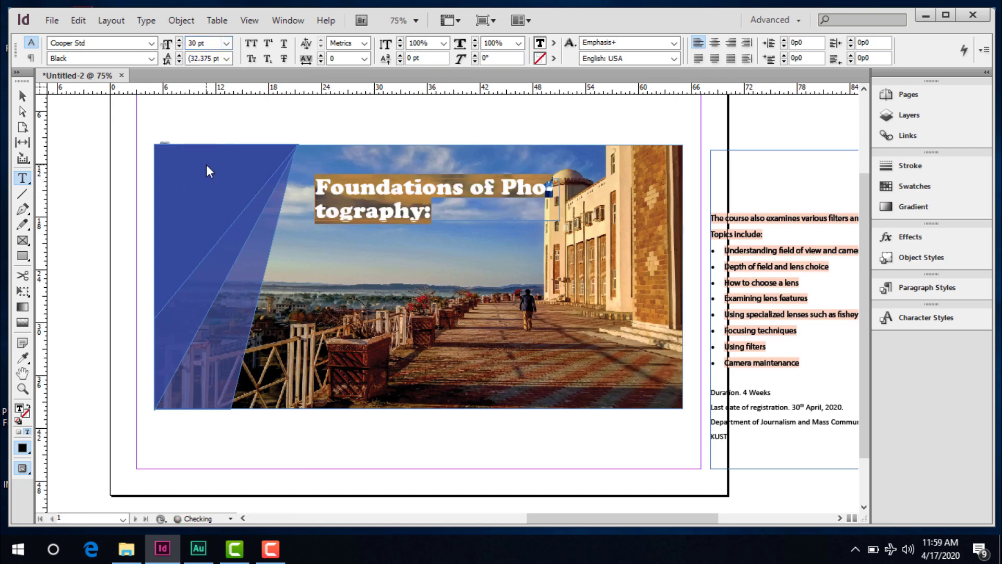
Step: Widen the heading's text frame to about 40p2 and shorten it to about 2p6 so the heading fits on one line
click(21, 95)
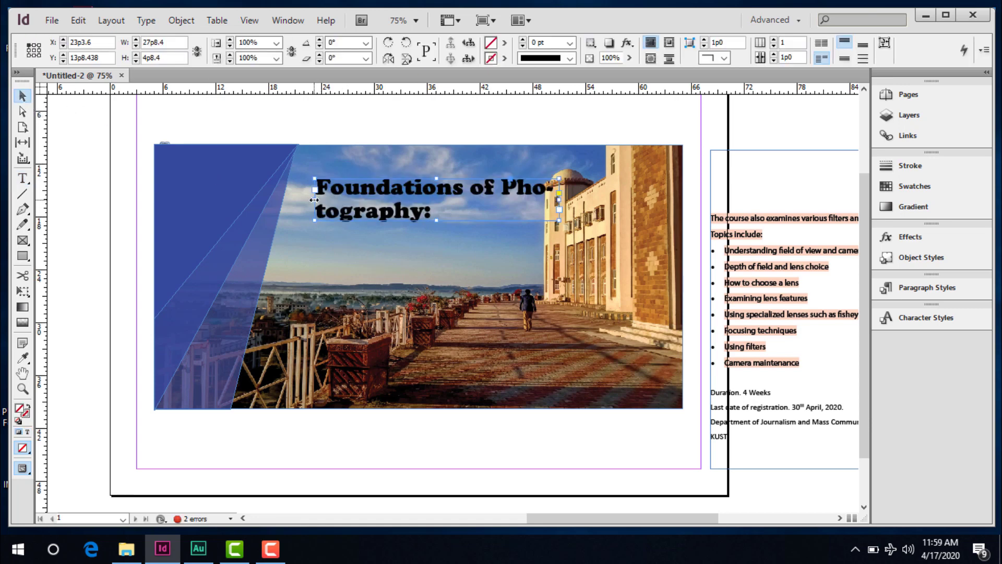
drag(314, 200, 277, 200)
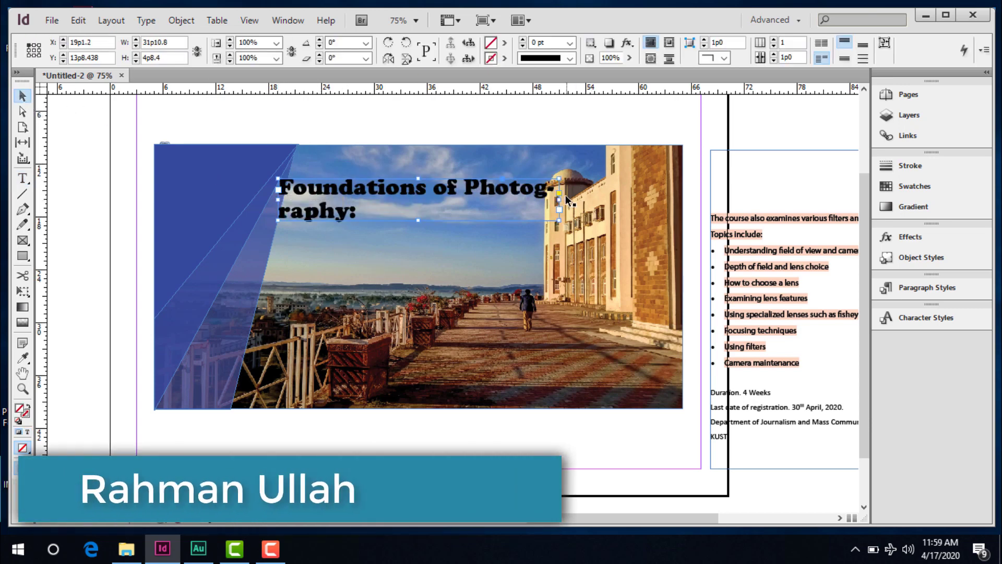
drag(560, 200, 633, 197)
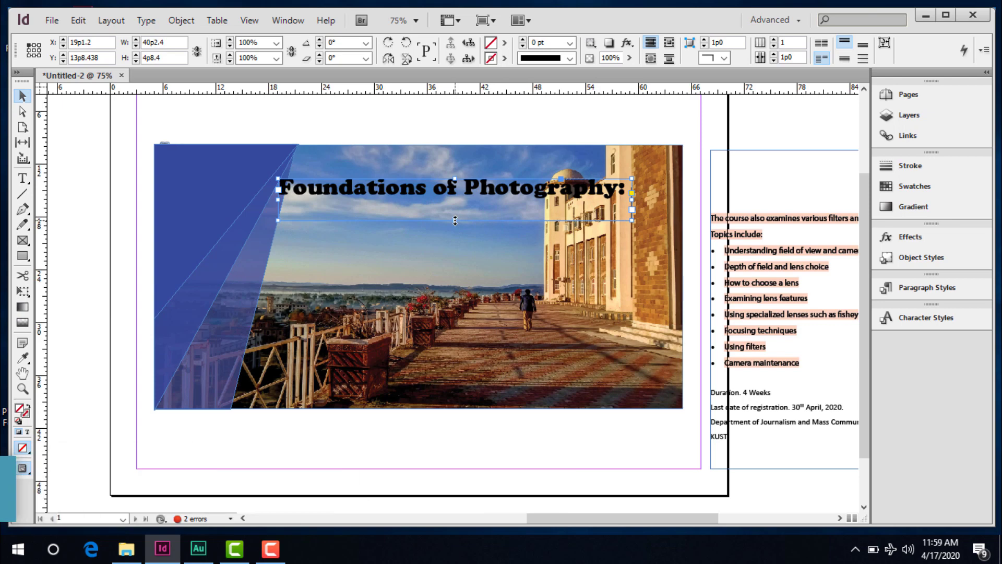
drag(455, 221, 429, 193)
Step: Break the heading onto a second line before "Photography:" and resize its frame to about 21p6 by 6p4, beside the blue shapes
double_click(437, 189)
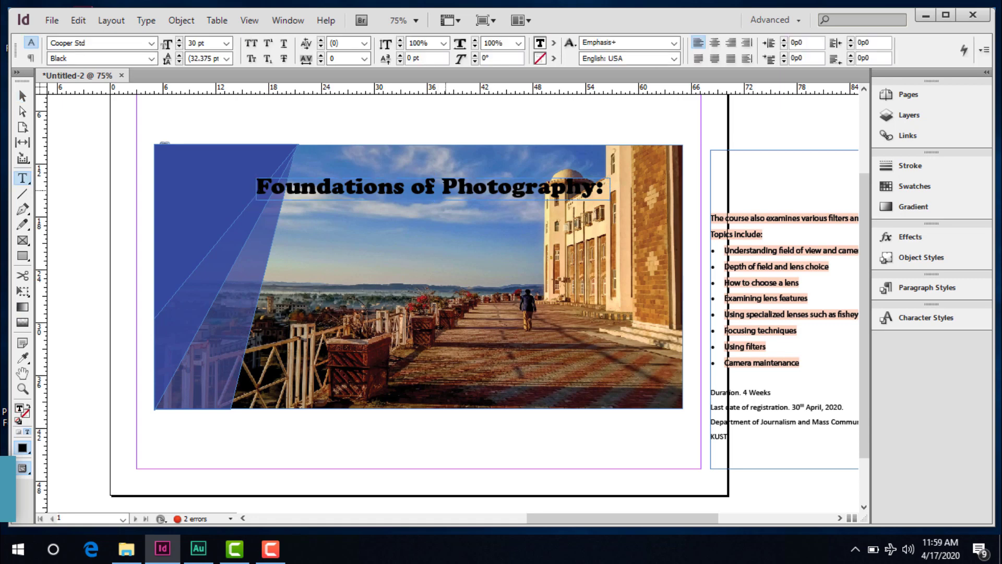
key(BackSpace)
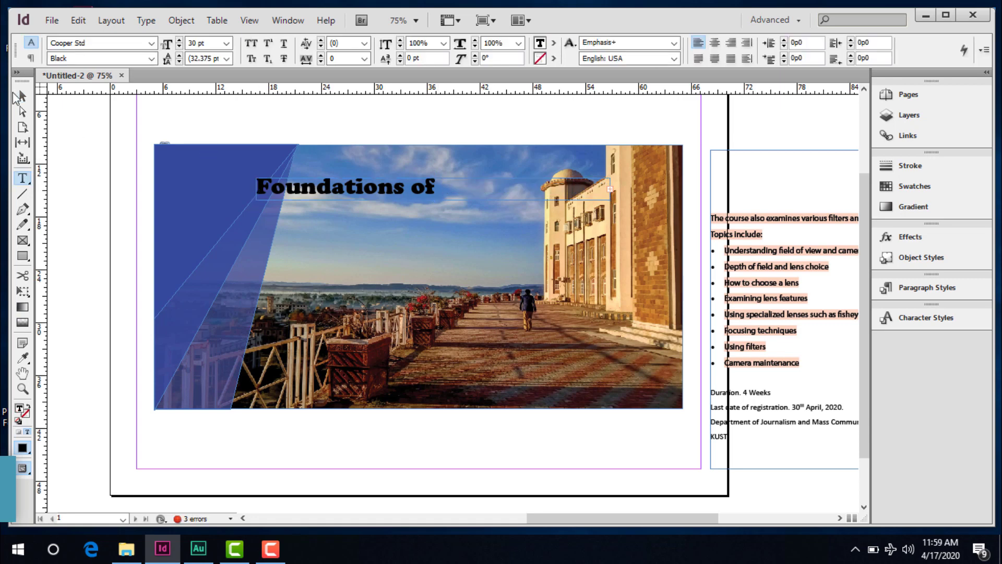
click(21, 95)
click(22, 96)
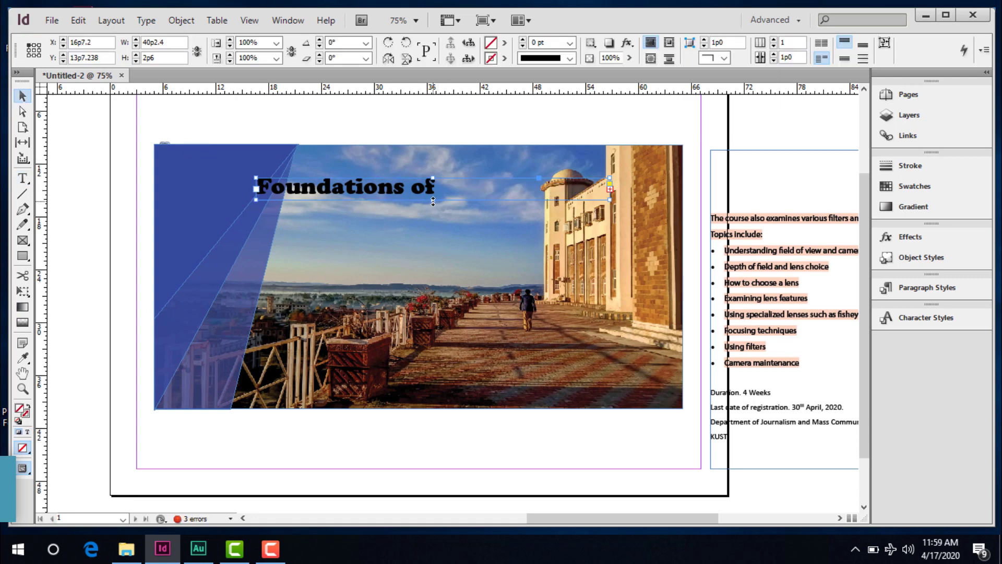
drag(433, 200, 433, 246)
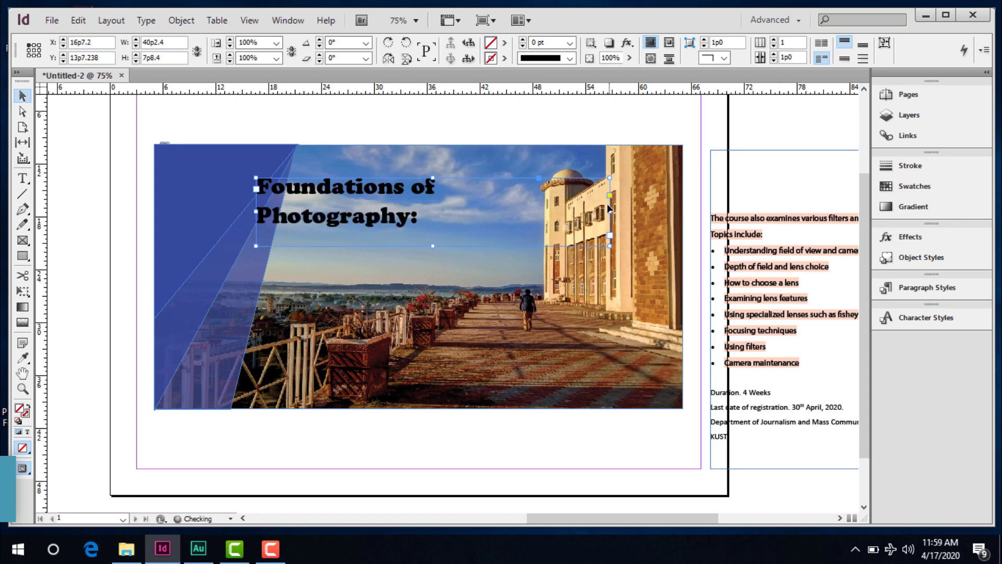
drag(610, 212, 386, 229)
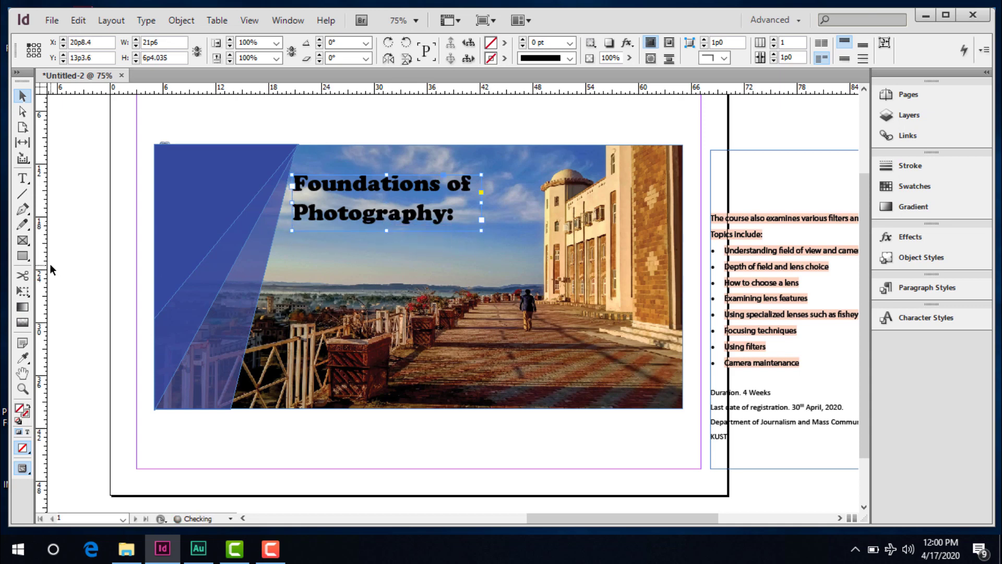
Step: Draw a rectangle about 22p7 by 7p4 around the heading and fill it with red (R 239, G 10, B 22)
click(24, 259)
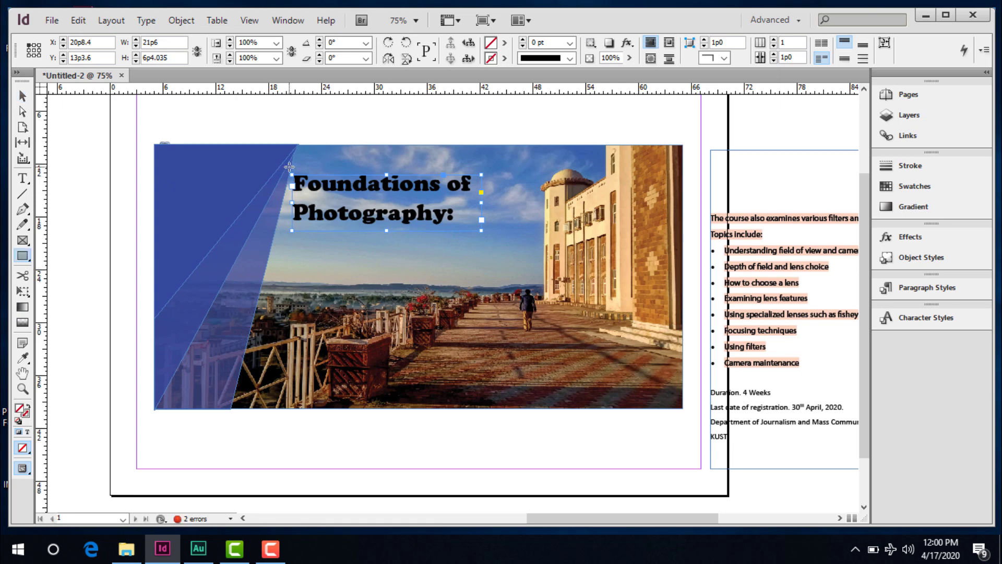
drag(287, 166, 488, 230)
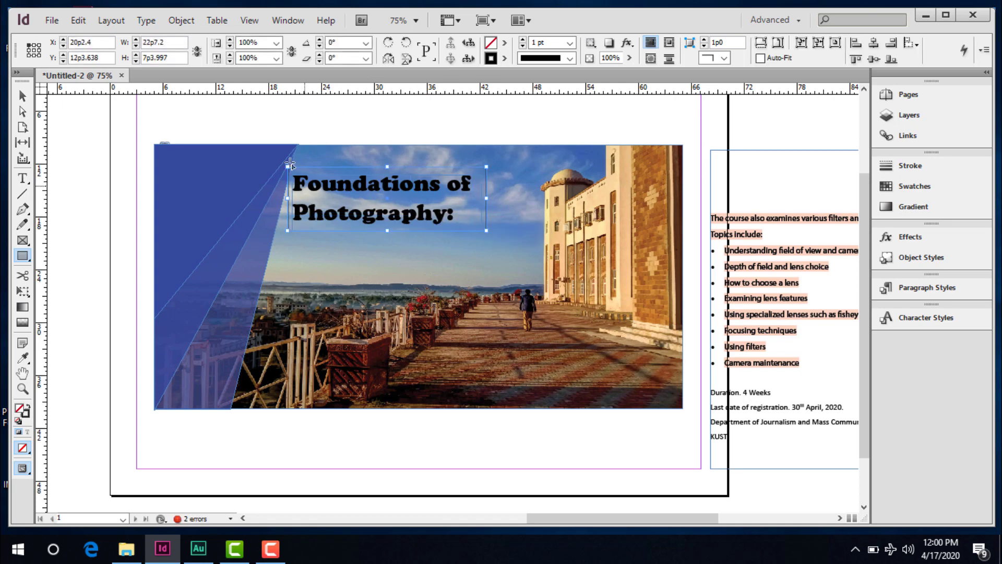
double_click(22, 414)
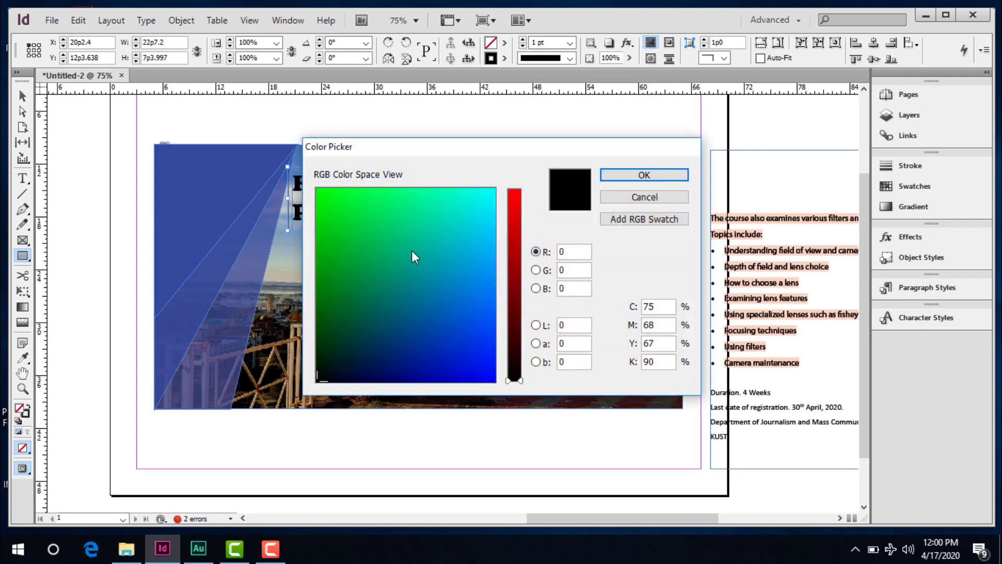
click(427, 219)
mouse_move(427, 219)
mouse_down()
mouse_move(326, 224)
mouse_move(372, 257)
mouse_up()
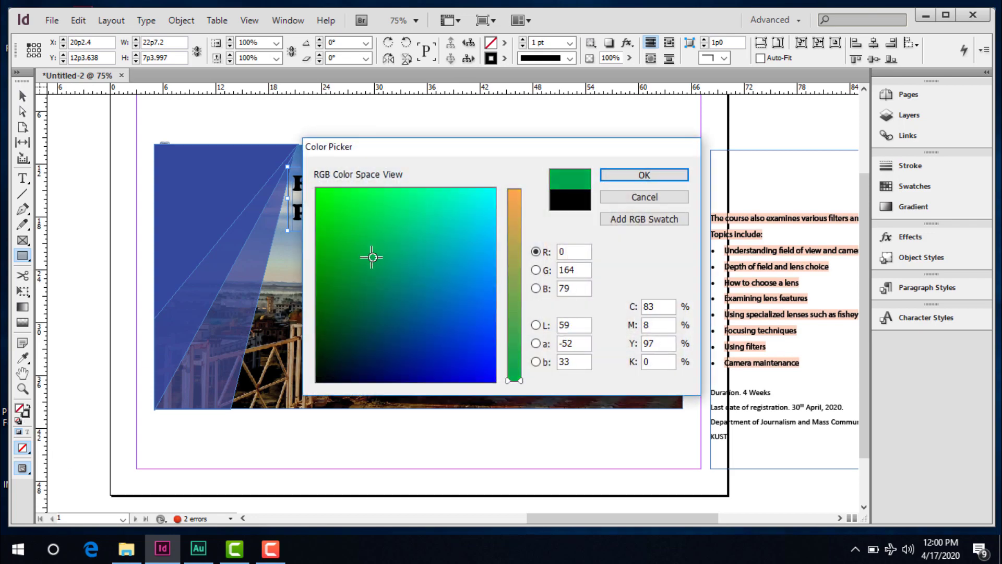
click(515, 200)
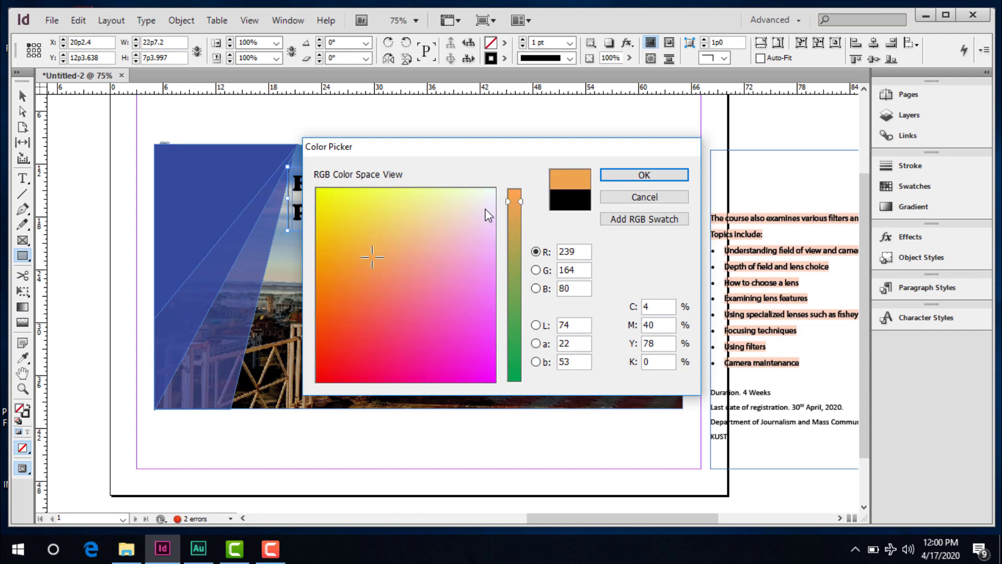
click(369, 343)
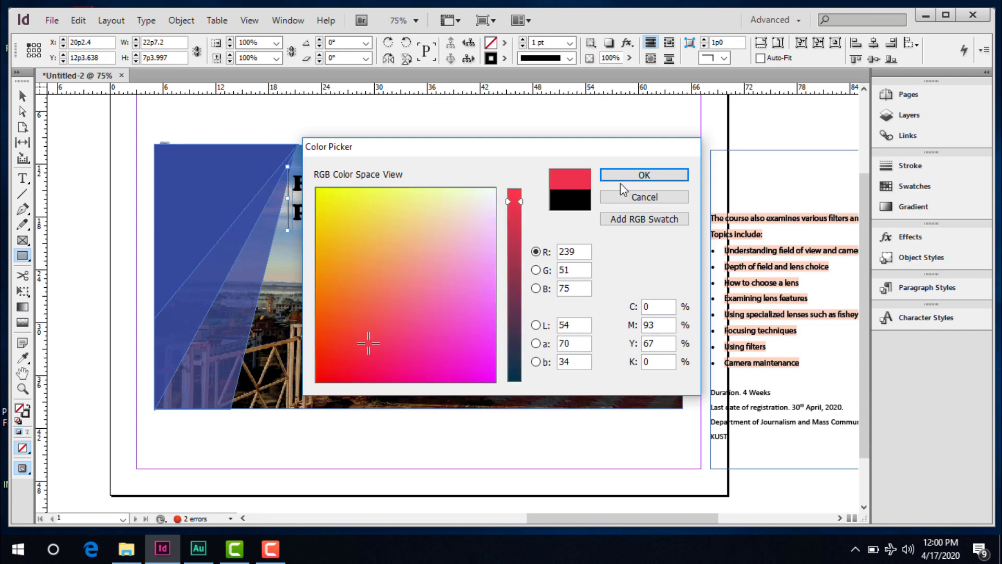
drag(343, 373, 332, 374)
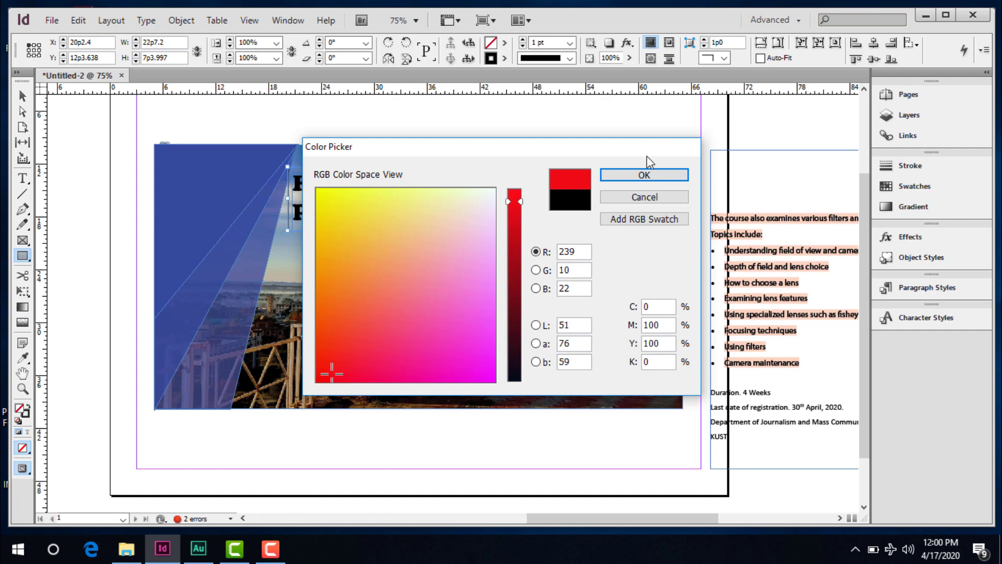
click(643, 175)
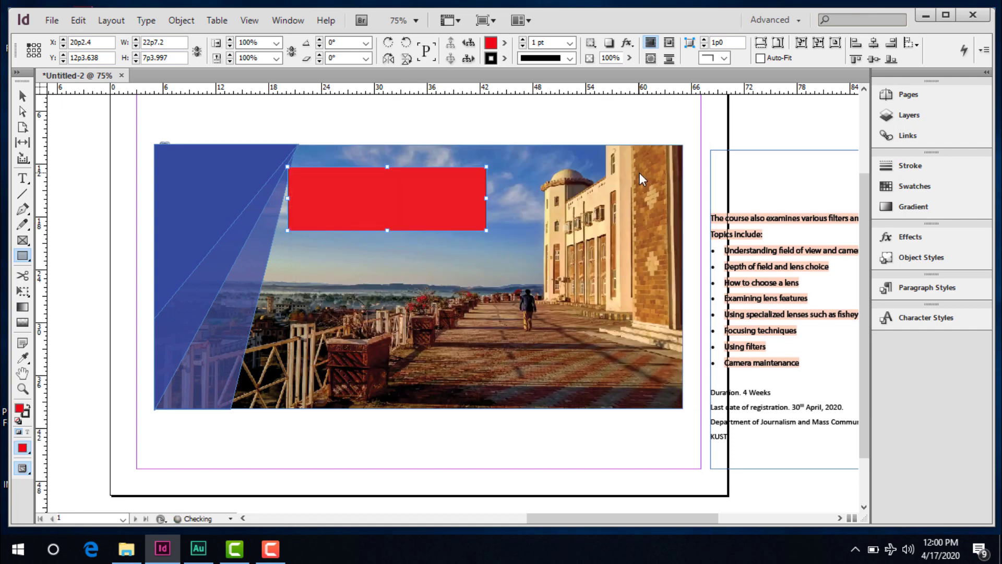
Step: Bring the heading's text frame to the front and position the red rectangle behind it
click(22, 98)
drag(396, 217, 390, 275)
click(393, 197)
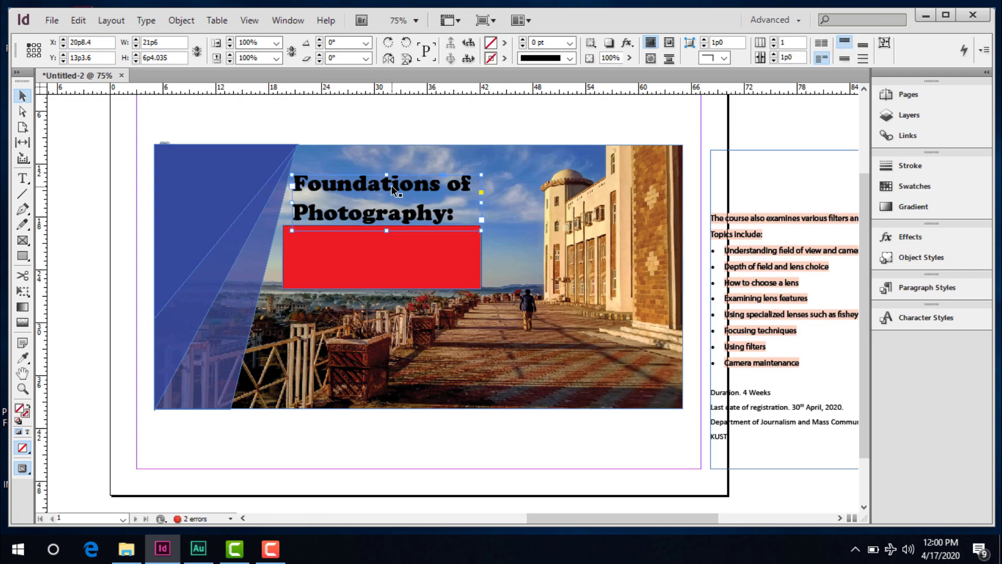
right_click(393, 197)
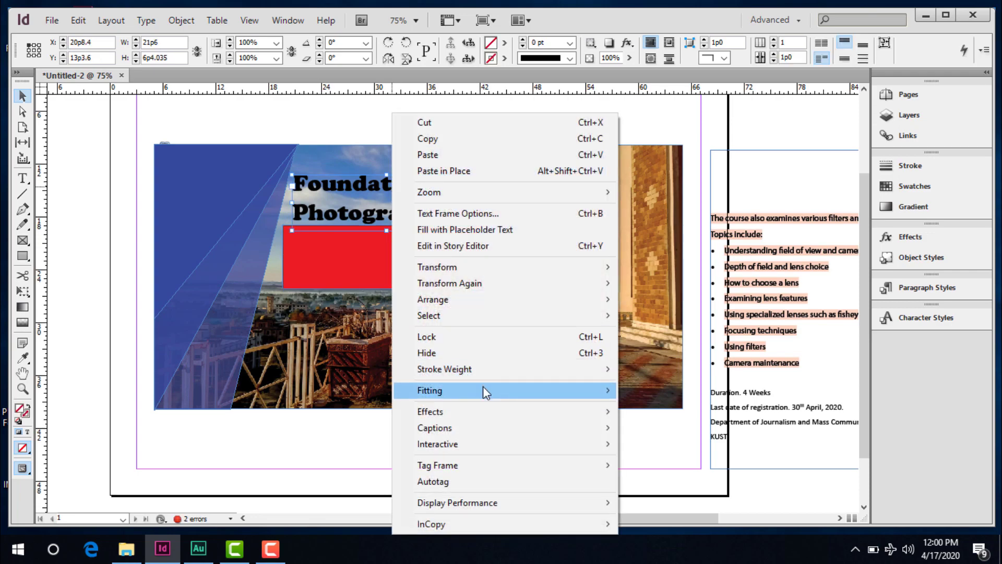
mouse_move(483, 386)
mouse_move(492, 299)
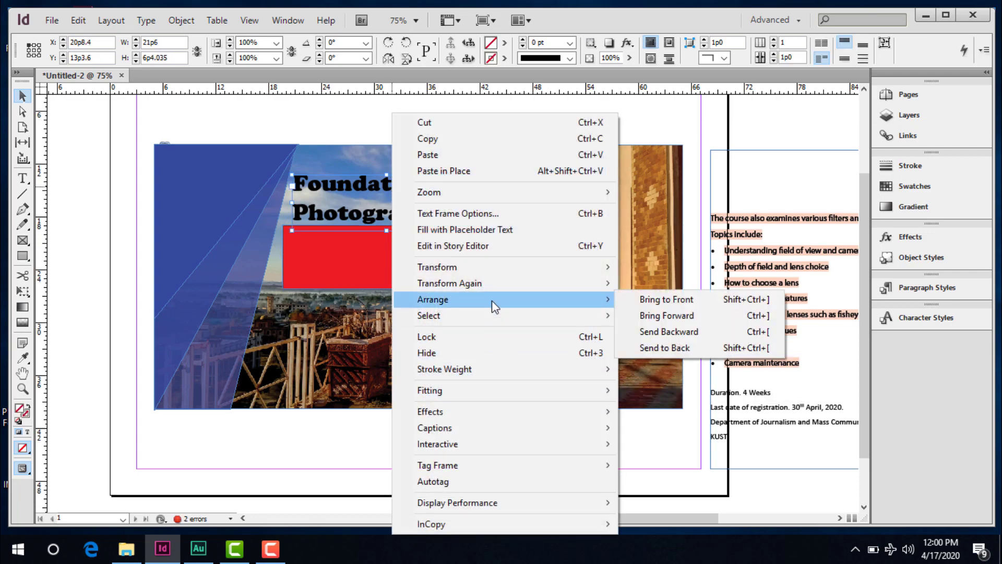
click(669, 299)
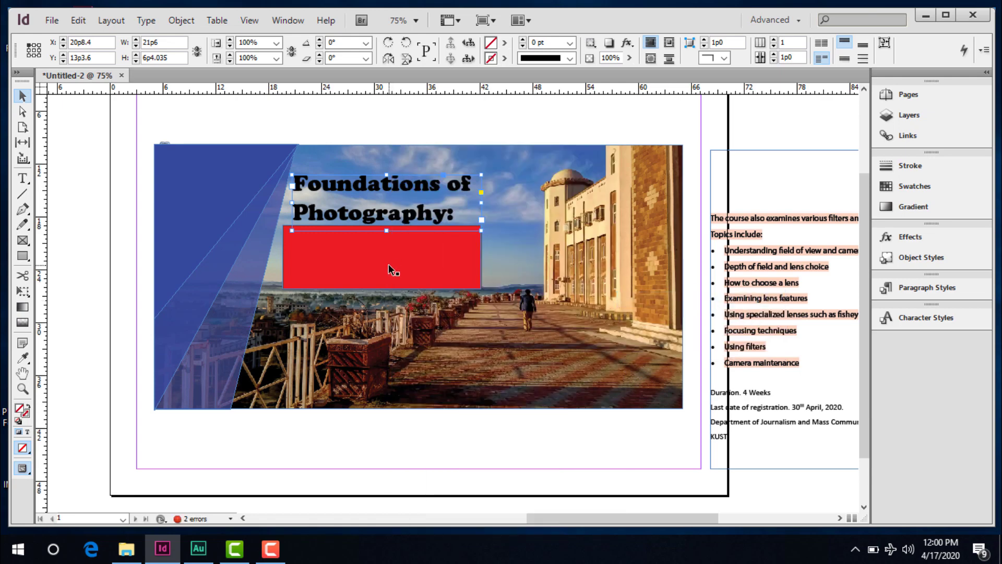
drag(392, 270, 394, 214)
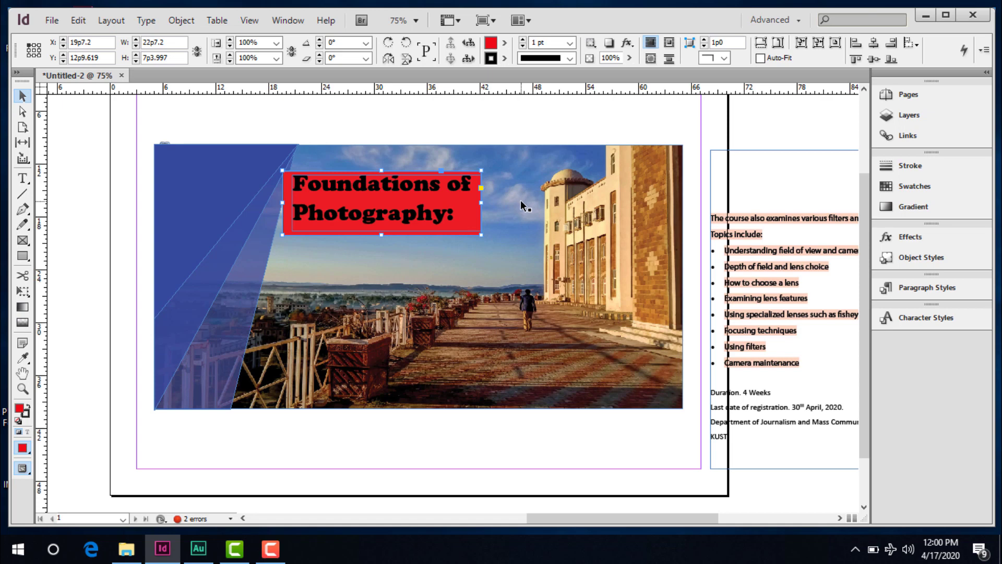
Step: Change the colour of the whole heading text to white (R 255, G 255, B 255)
click(438, 224)
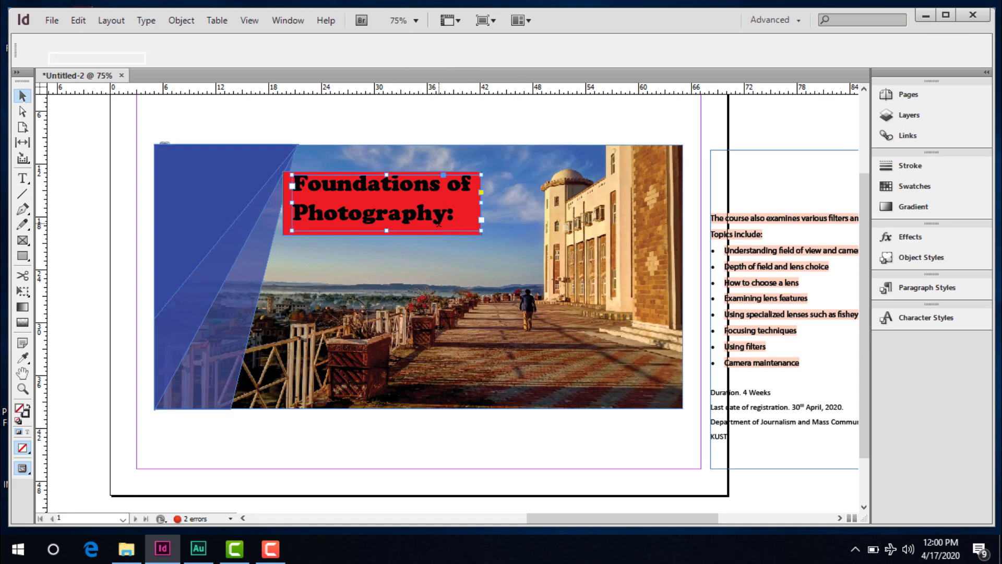
double_click(449, 220)
key(ctrl+a)
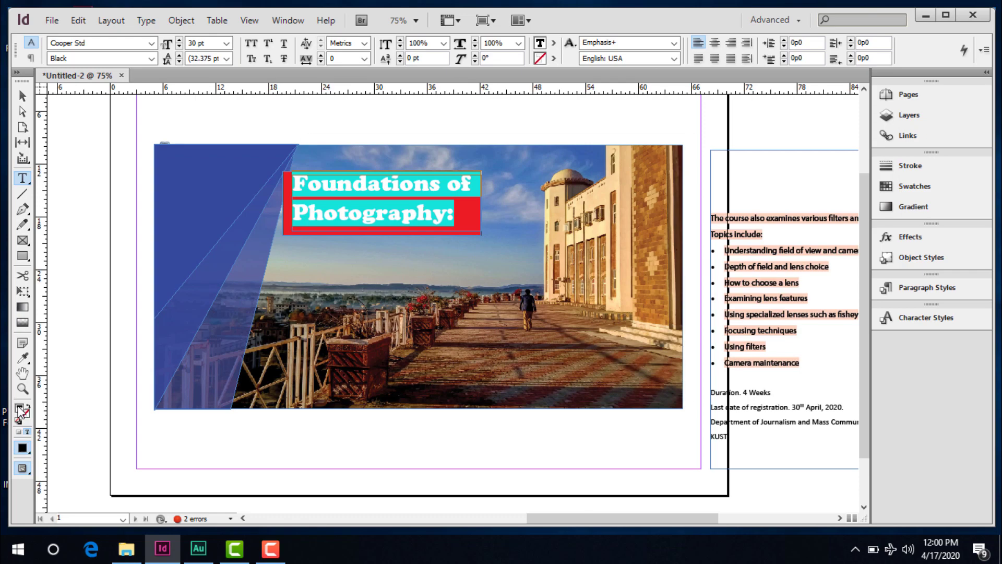
double_click(19, 411)
drag(406, 249, 526, 148)
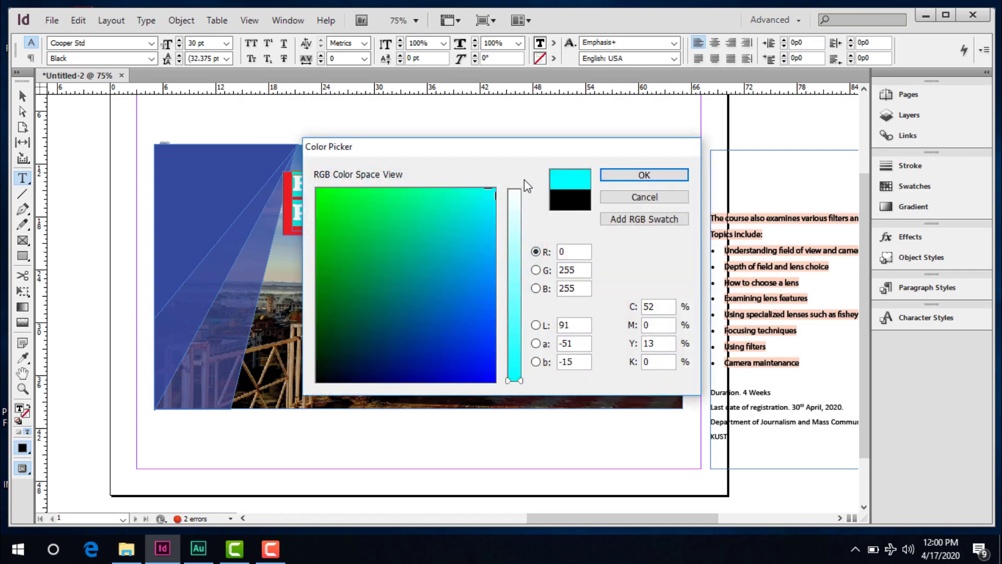
click(518, 196)
drag(521, 198, 521, 179)
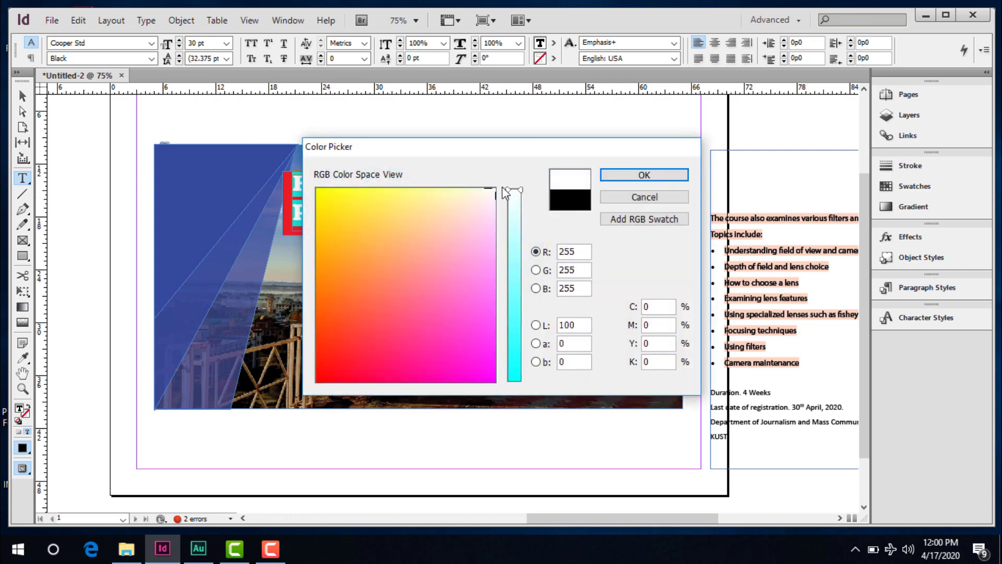
click(634, 175)
click(198, 178)
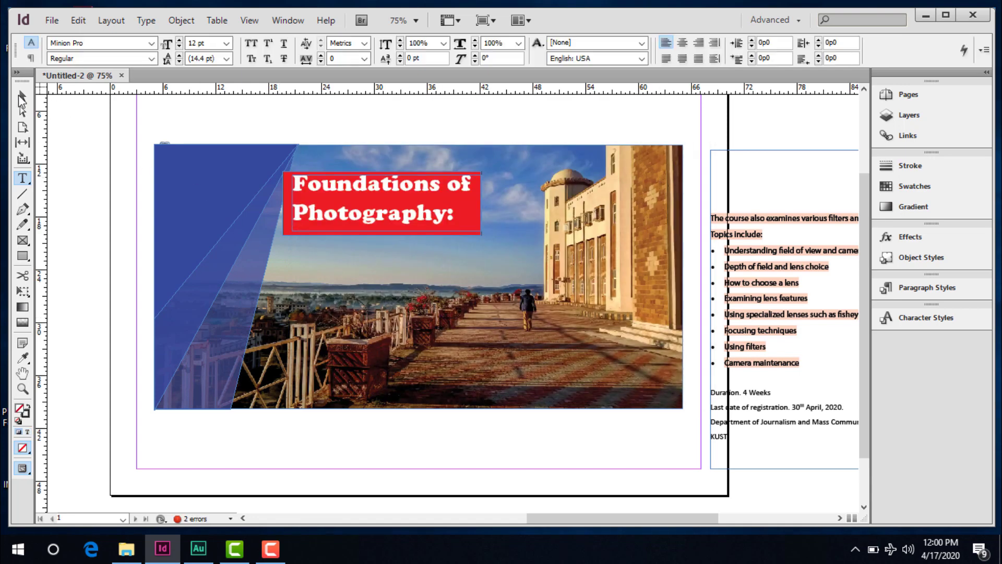
Step: Change the fill of the red rectangle behind the heading to a muted green
click(23, 95)
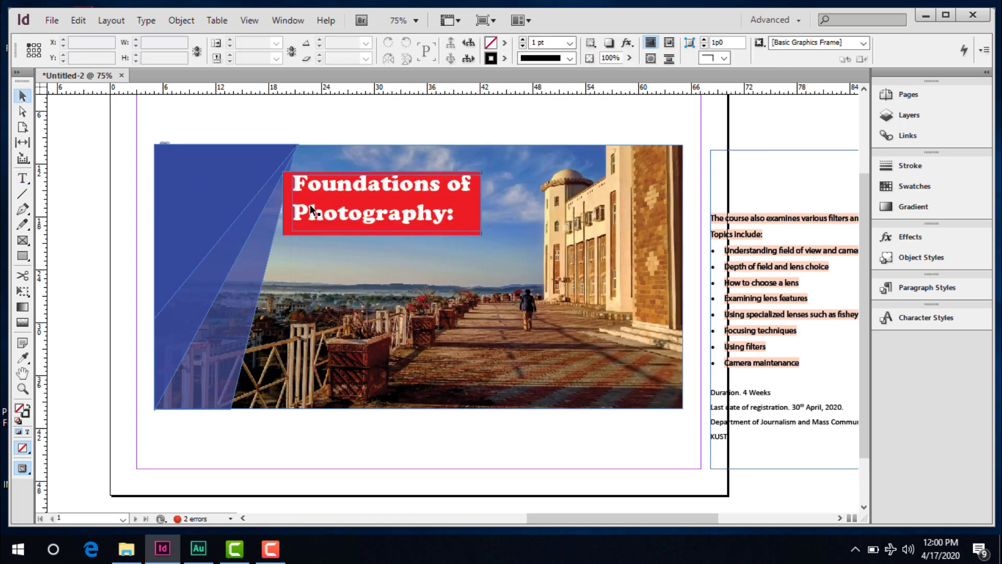
click(438, 231)
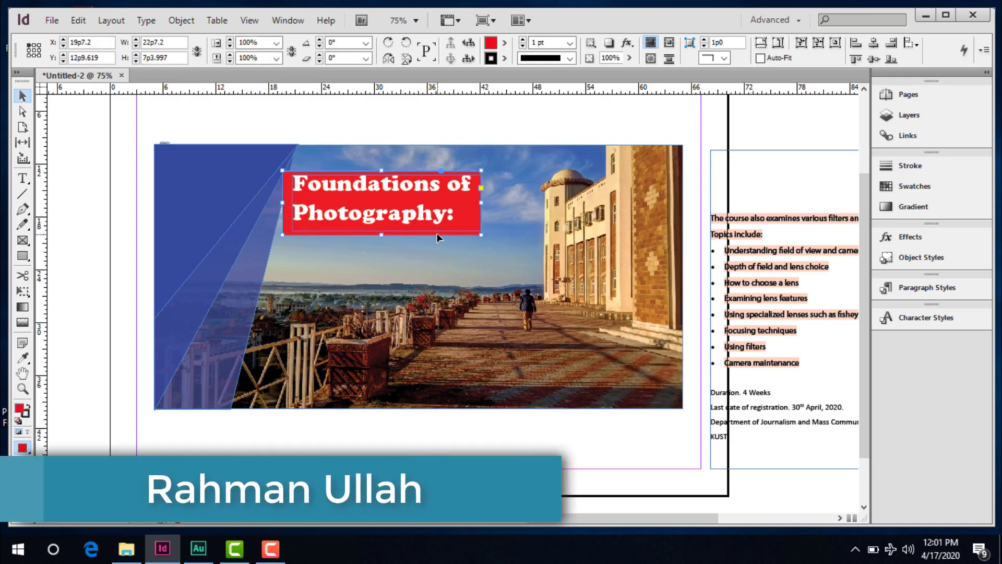
double_click(494, 45)
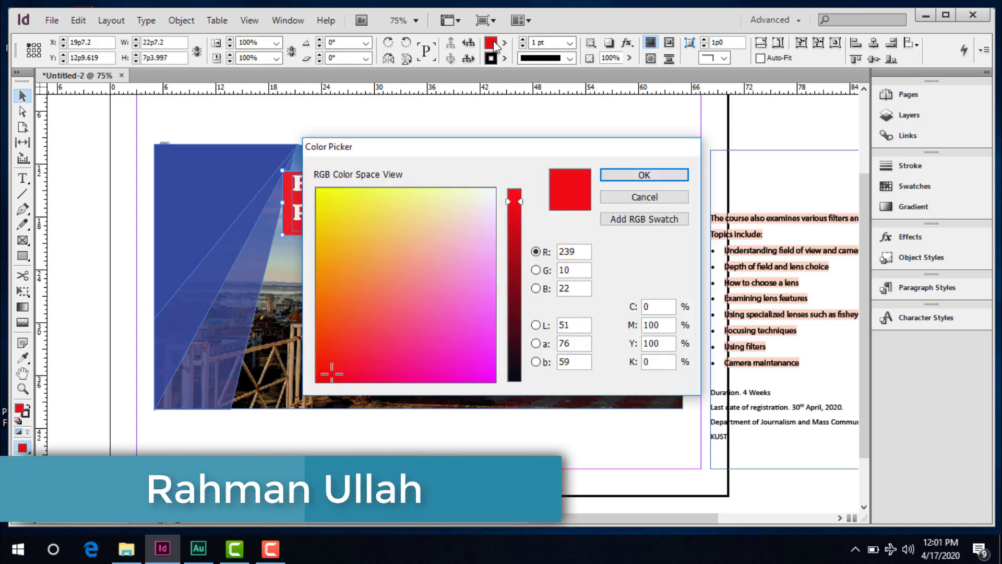
click(468, 245)
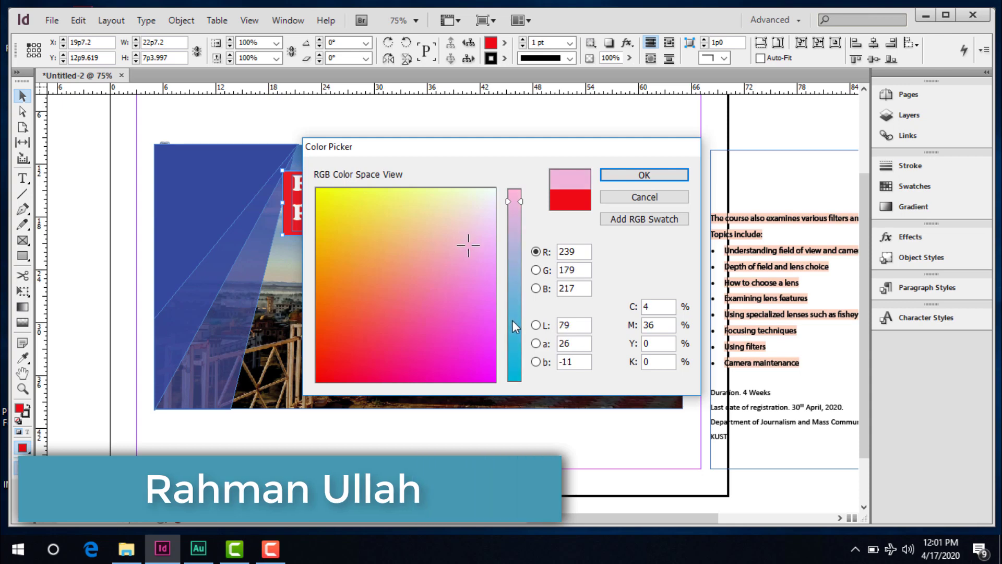
drag(513, 321, 515, 340)
mouse_move(472, 277)
mouse_down()
mouse_move(470, 311)
mouse_move(352, 349)
mouse_move(374, 322)
mouse_move(440, 345)
mouse_up()
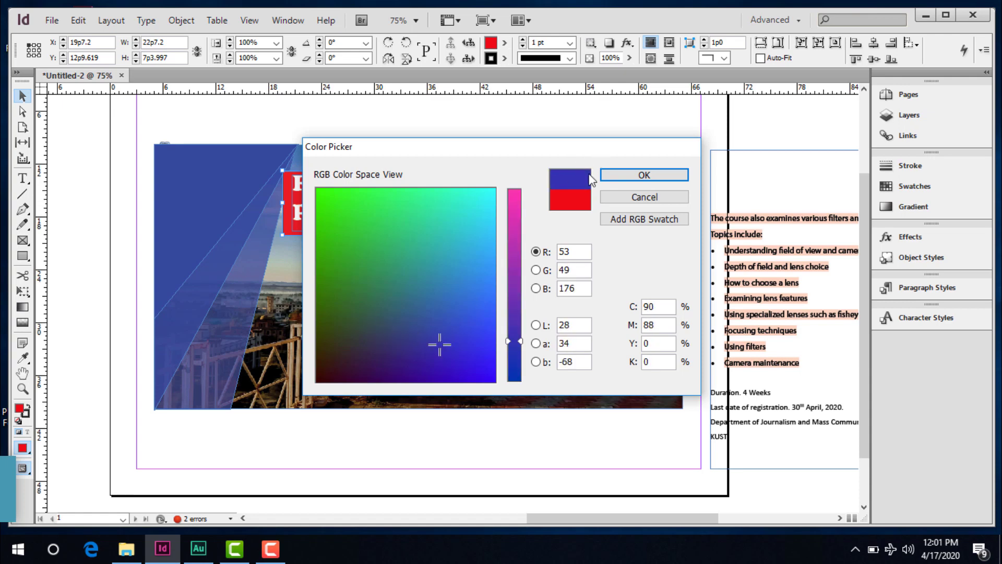
mouse_move(411, 312)
mouse_down()
mouse_move(367, 344)
mouse_move(331, 351)
mouse_move(331, 332)
mouse_move(391, 273)
mouse_move(387, 282)
mouse_up()
click(652, 174)
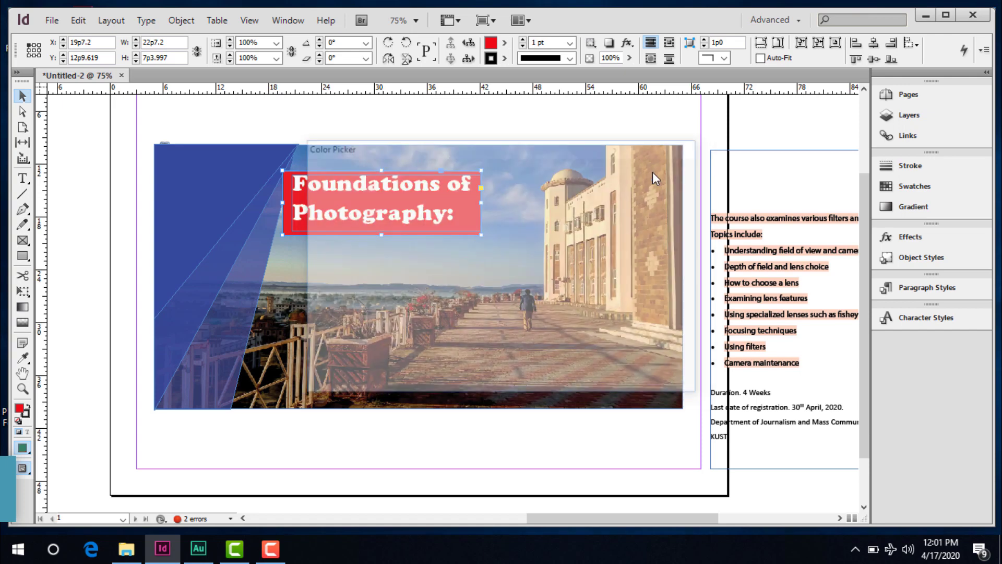
click(544, 245)
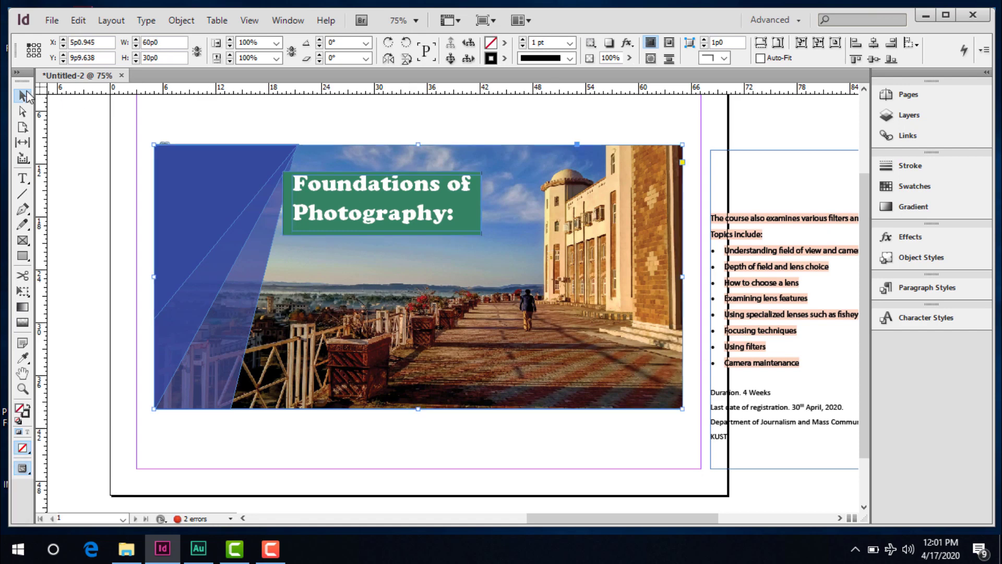
Step: Trim the green rectangle's left and bottom edges so it fits closely around the heading
click(285, 224)
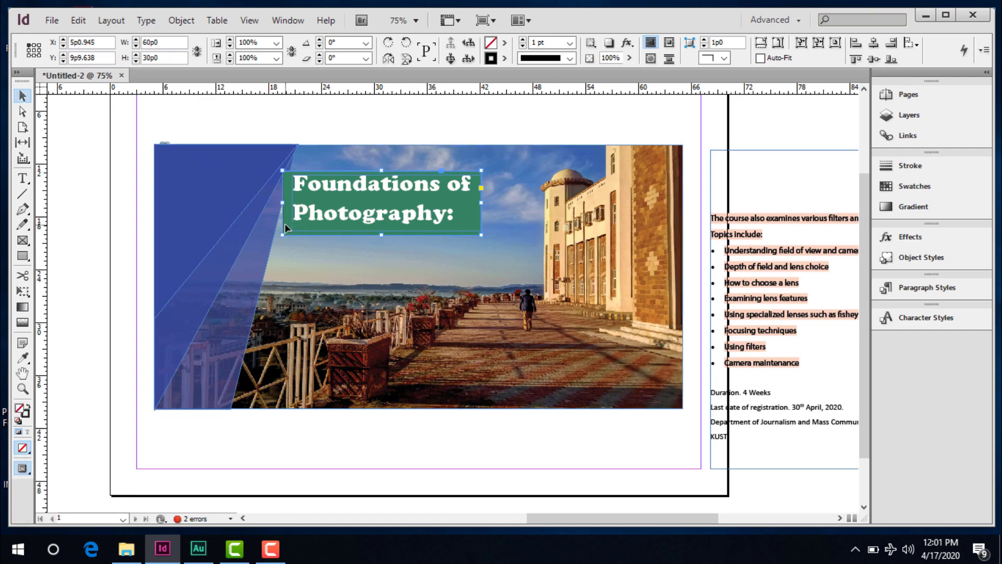
drag(285, 202, 289, 204)
drag(387, 234, 387, 226)
click(504, 262)
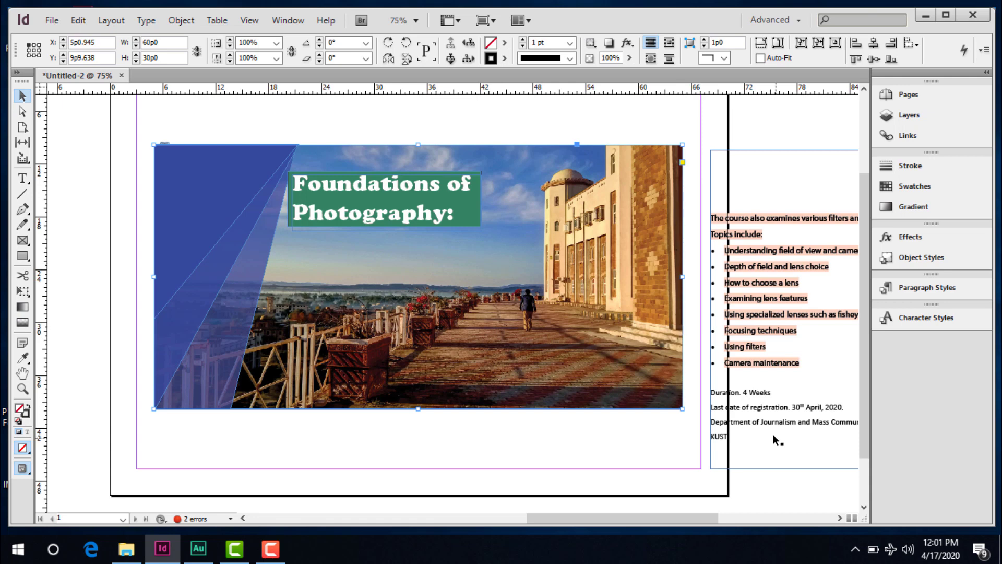
Step: Copy the duration and last date of registration lines into a new text frame about 22p10 by 5p2 over the photo's lower right
double_click(763, 398)
click(736, 440)
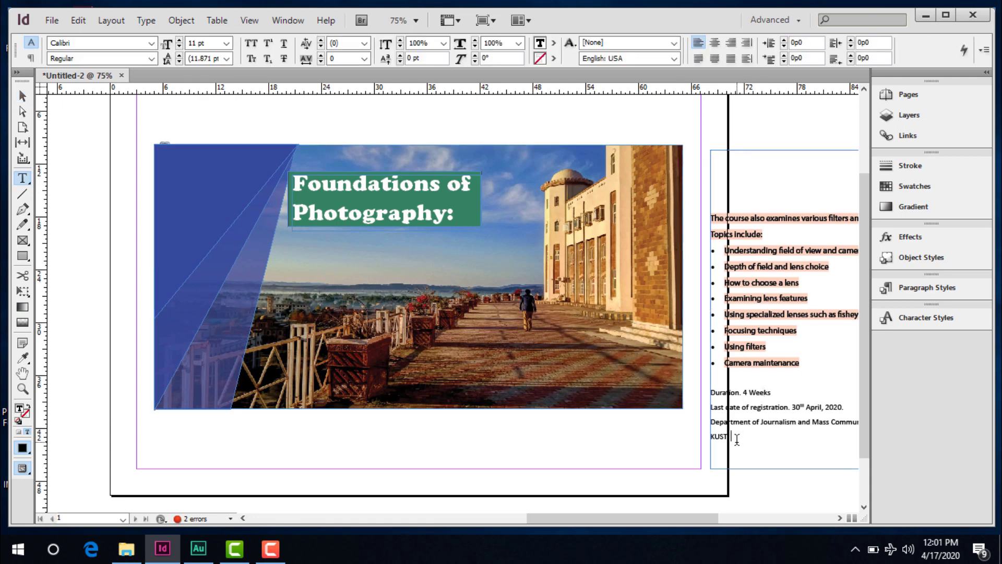
drag(737, 440, 711, 391)
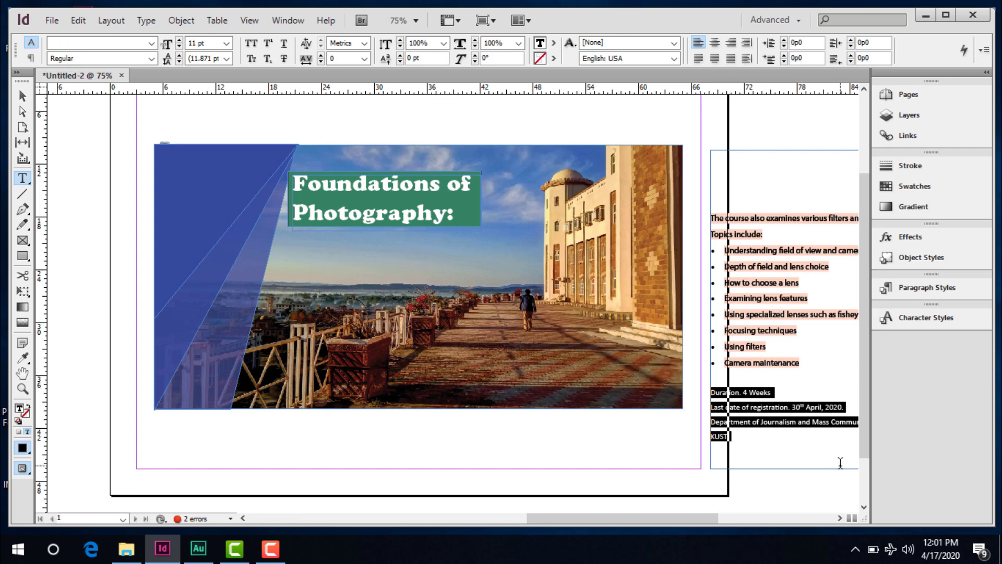
click(845, 407)
drag(846, 408, 669, 373)
key(ctrl+c)
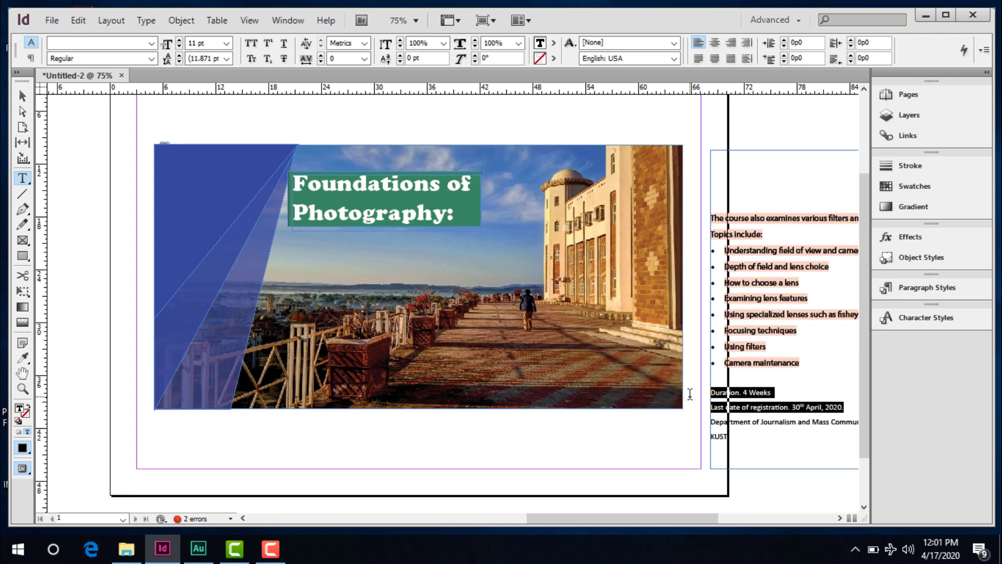
drag(477, 310, 678, 355)
key(ctrl+v)
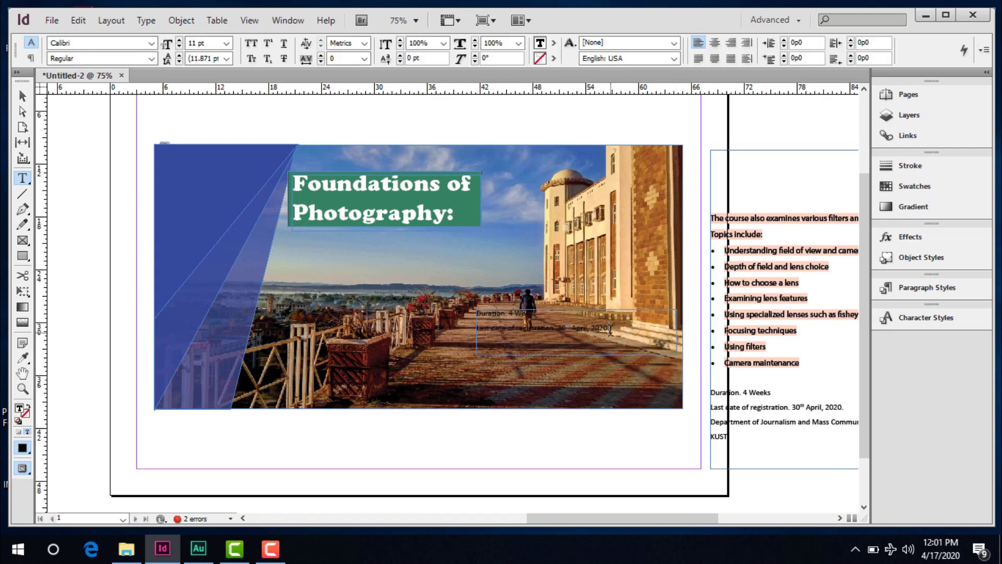
Step: Set the pasted duration and registration text to the Forte font at 24 pt
key(ctrl+a)
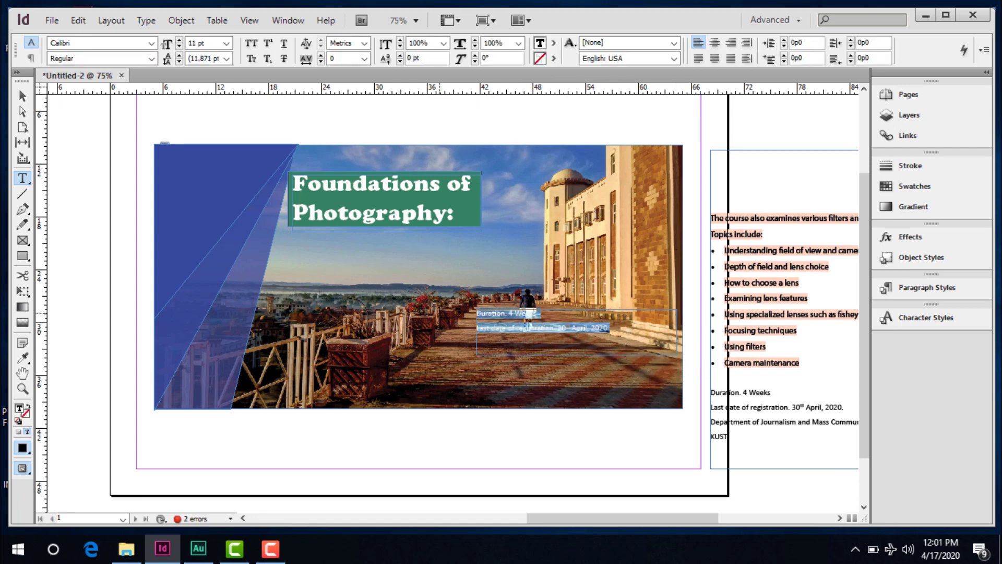
click(152, 44)
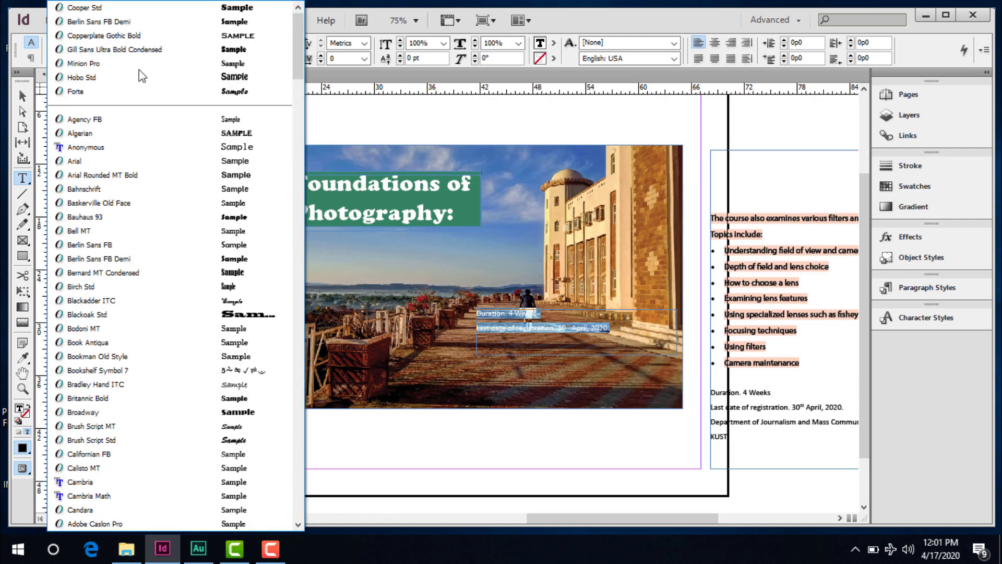
click(173, 91)
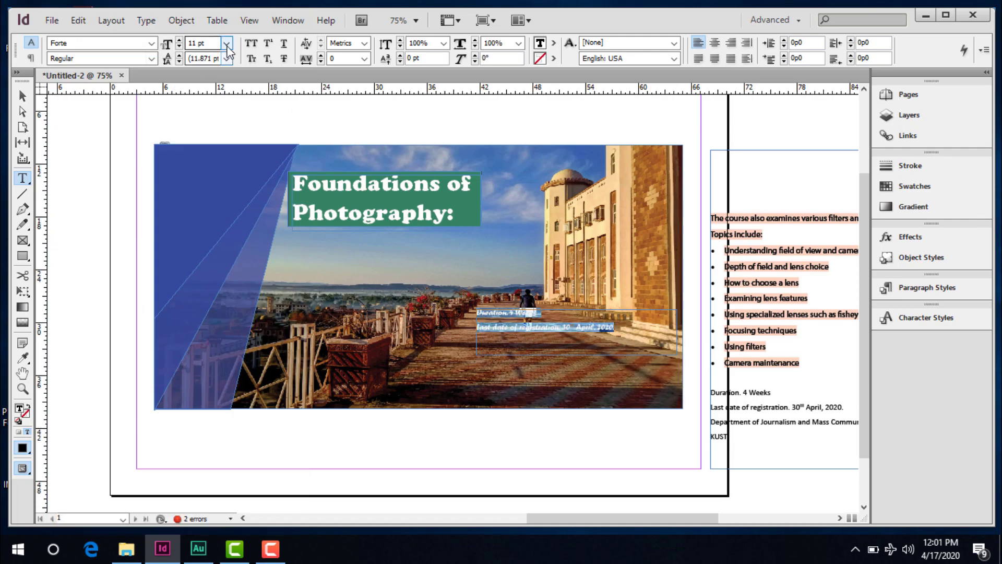
click(226, 43)
key(Escape)
text(24)
key(Return)
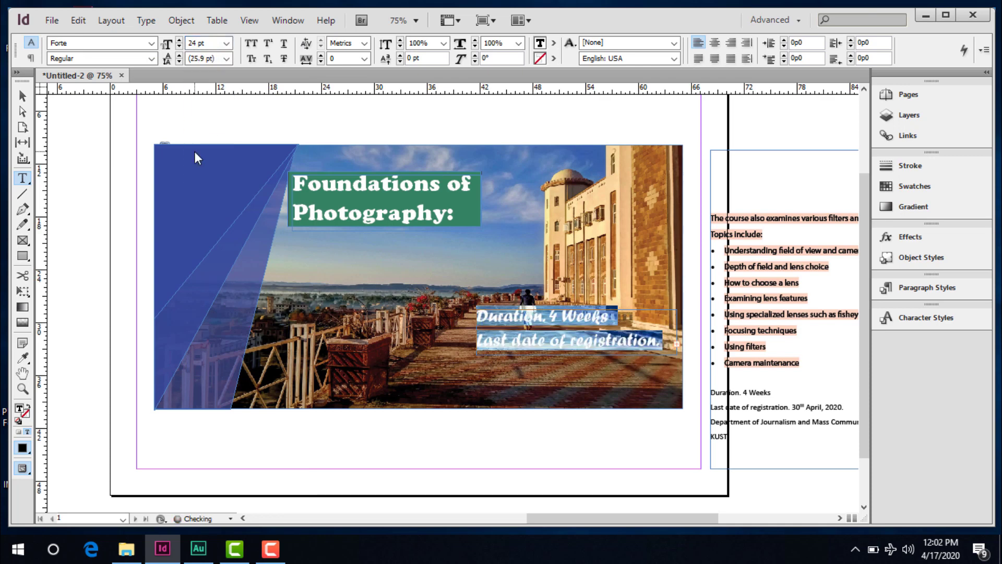
Step: Widen the duration text frame leftwards to about 27p5 and break the text onto a new line before "30th April, 2020."
click(23, 95)
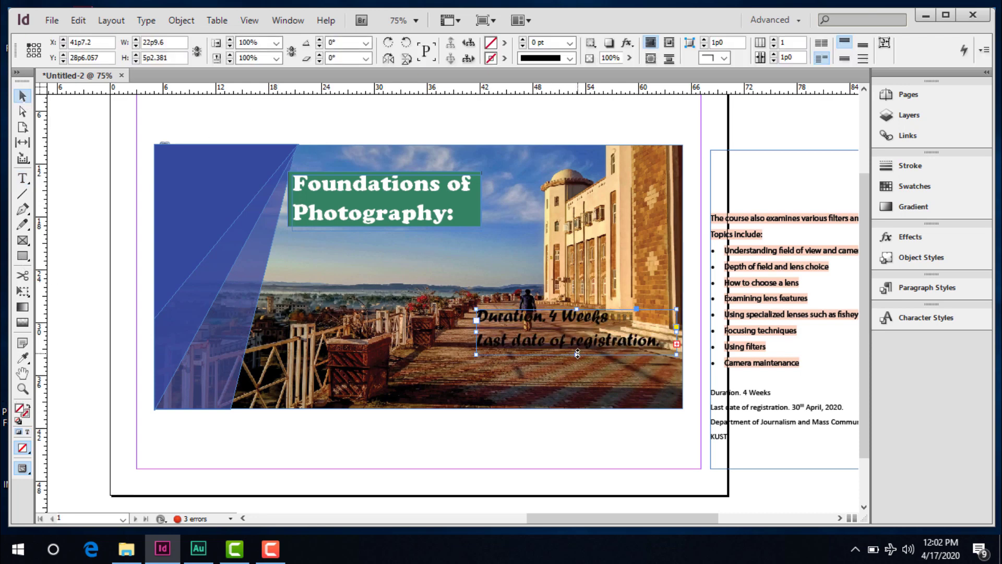
click(577, 354)
drag(477, 332, 437, 332)
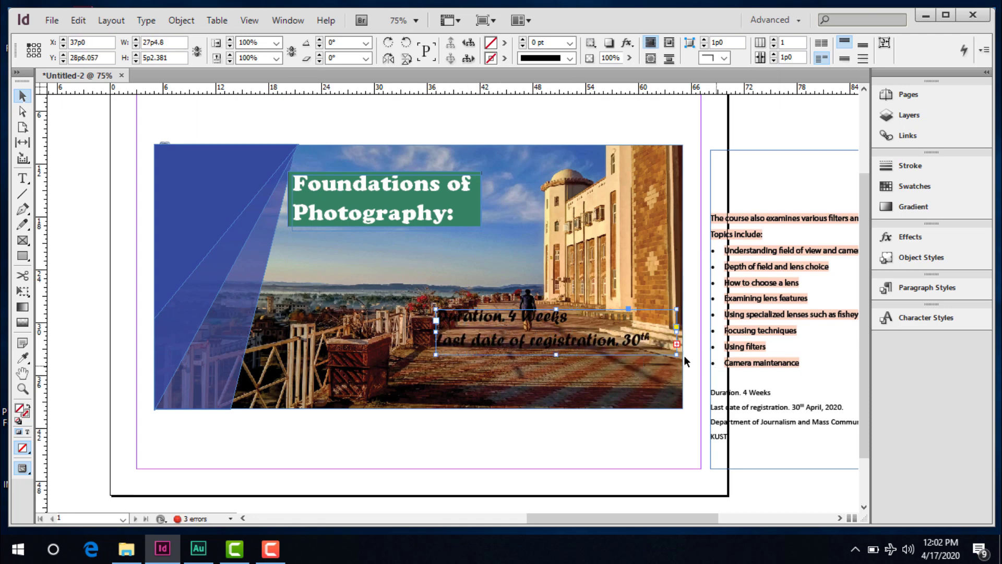
double_click(627, 343)
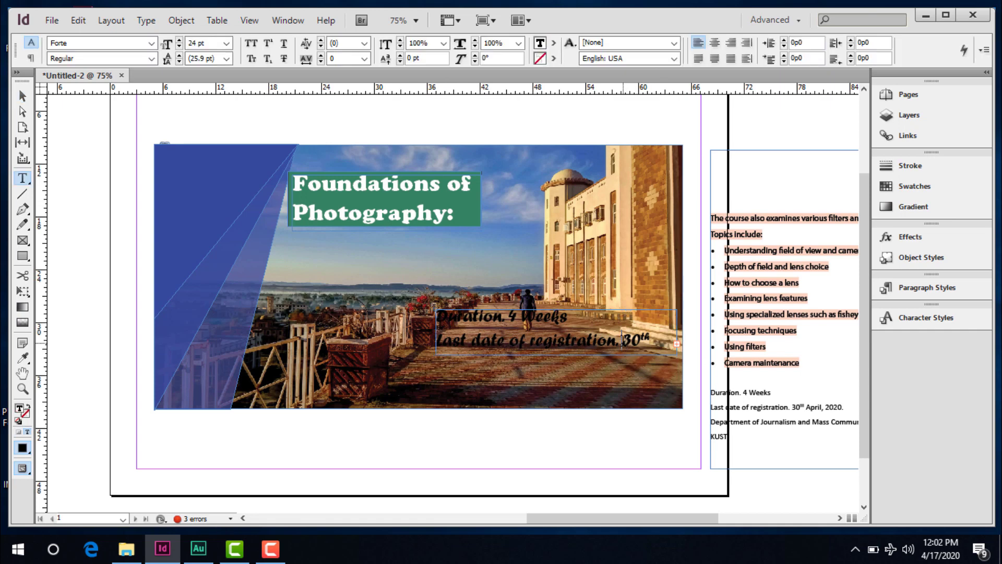
key(BackSpace)
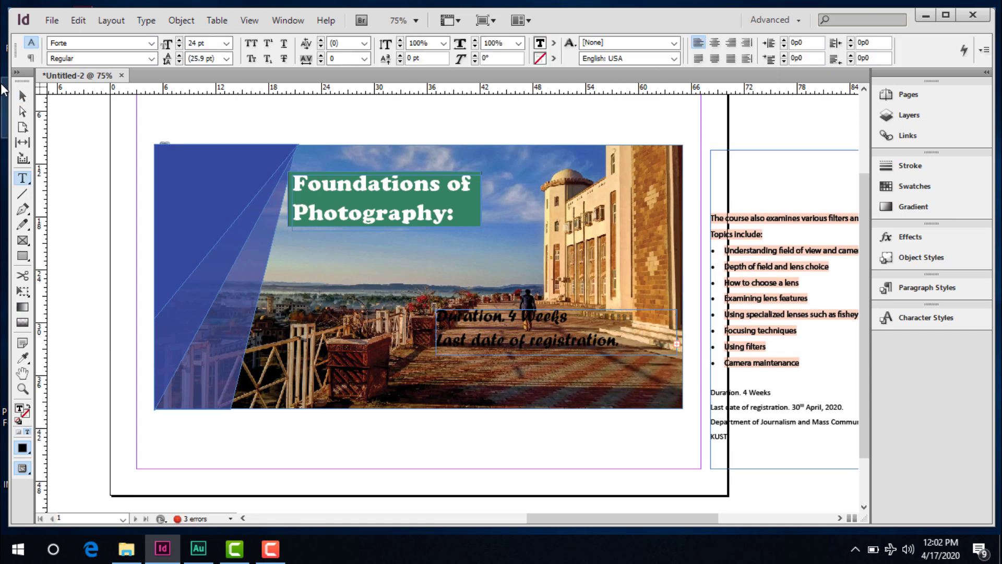
key(Escape)
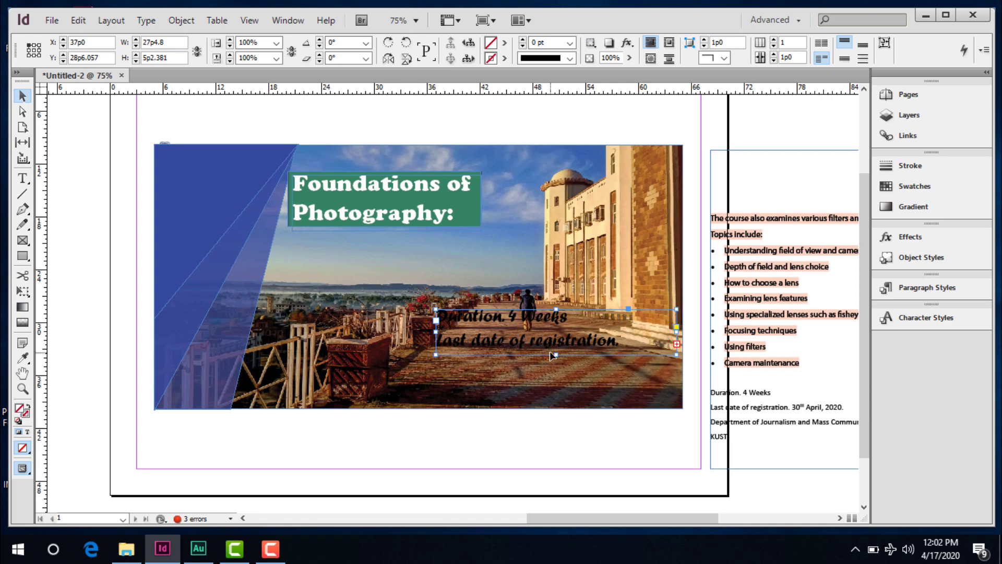
Step: Resize the duration text frame to about 22p0 by 7p6 and move it to about X 42p2, Y 27p1 on the photo
drag(557, 355, 556, 376)
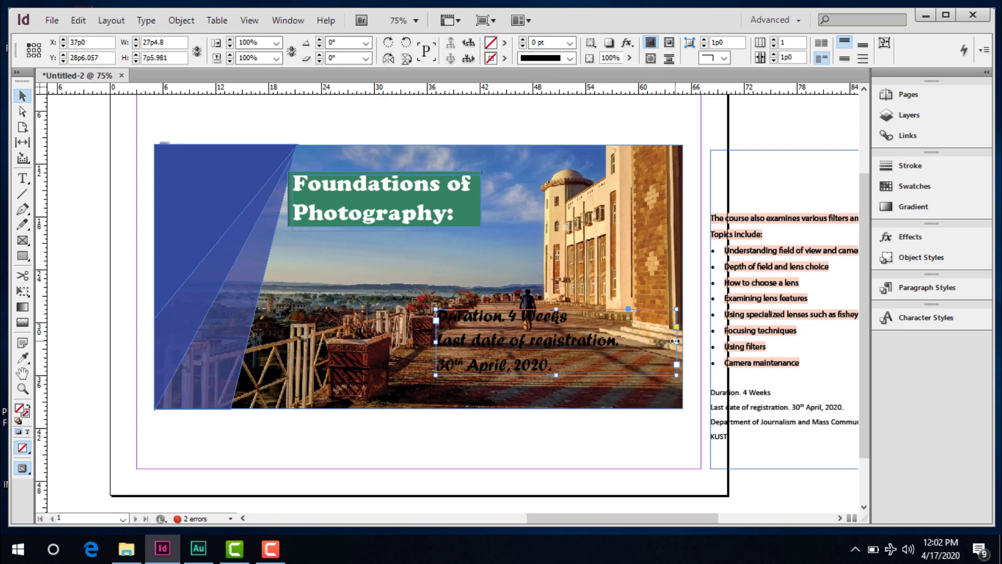
drag(675, 341, 630, 342)
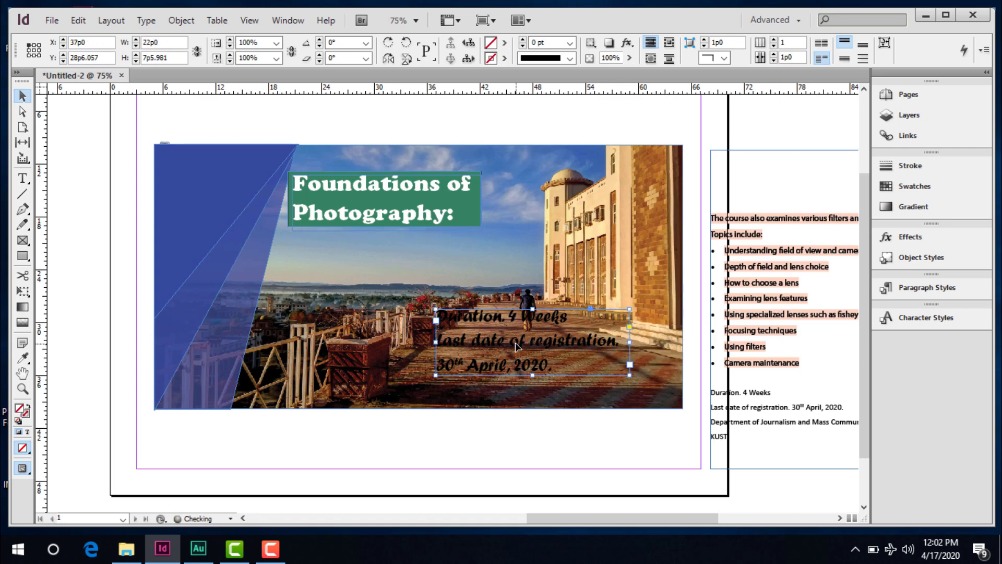
drag(515, 345, 563, 335)
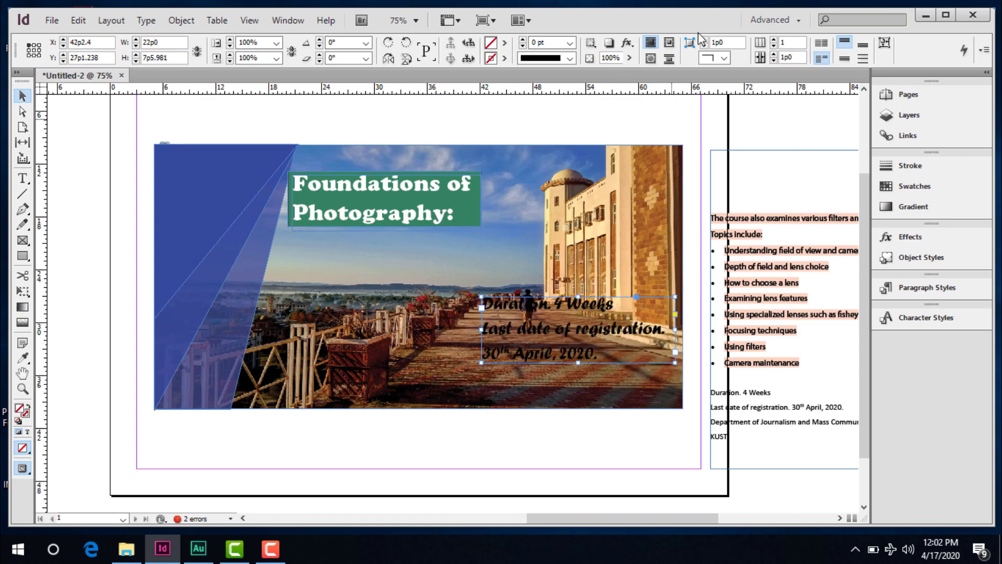
double_click(528, 331)
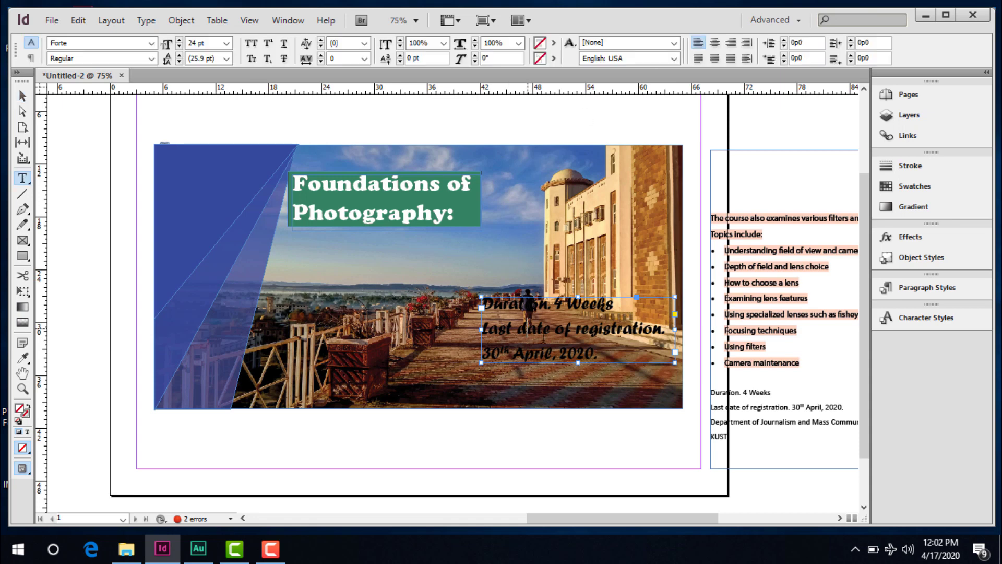
drag(597, 354, 478, 287)
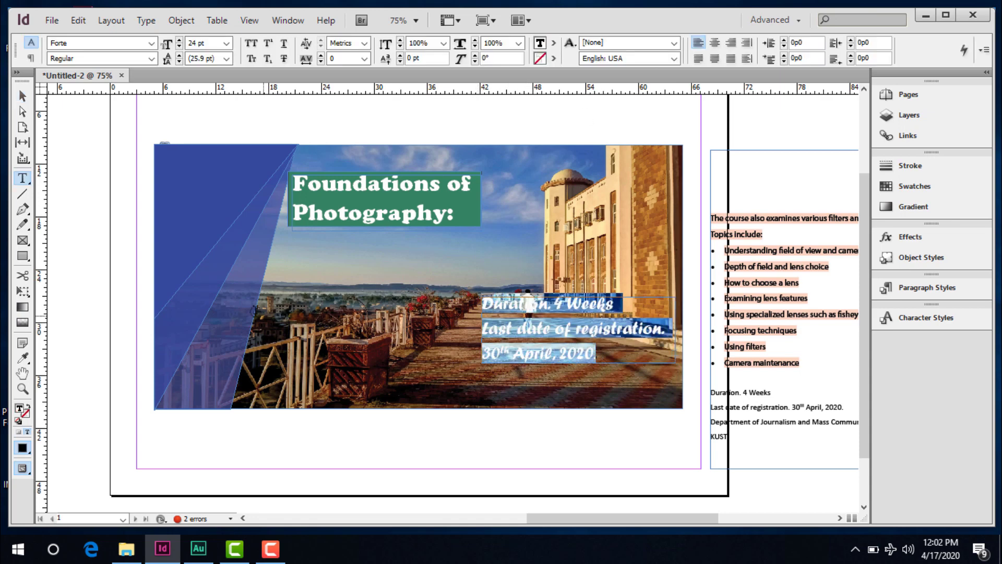
click(22, 96)
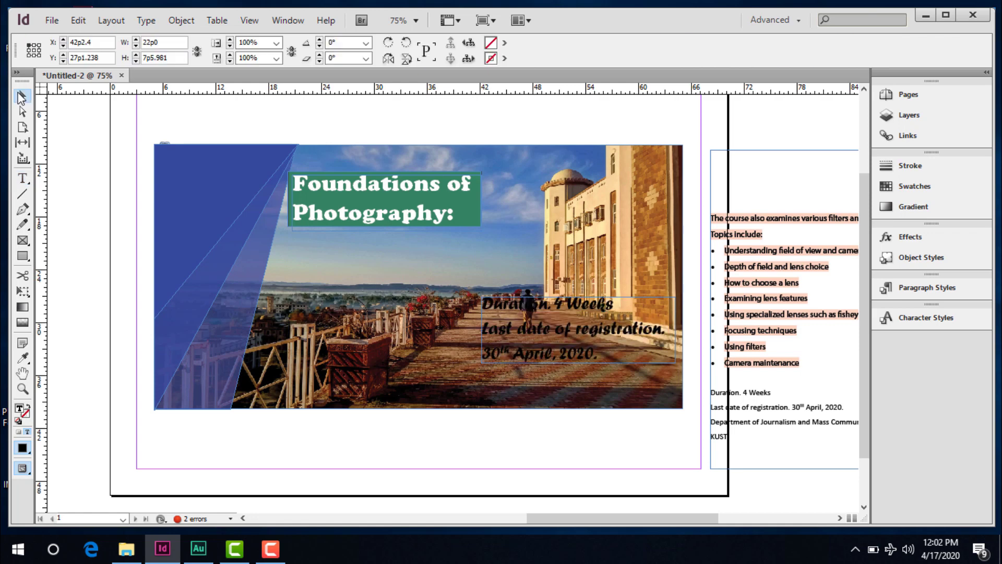
double_click(598, 356)
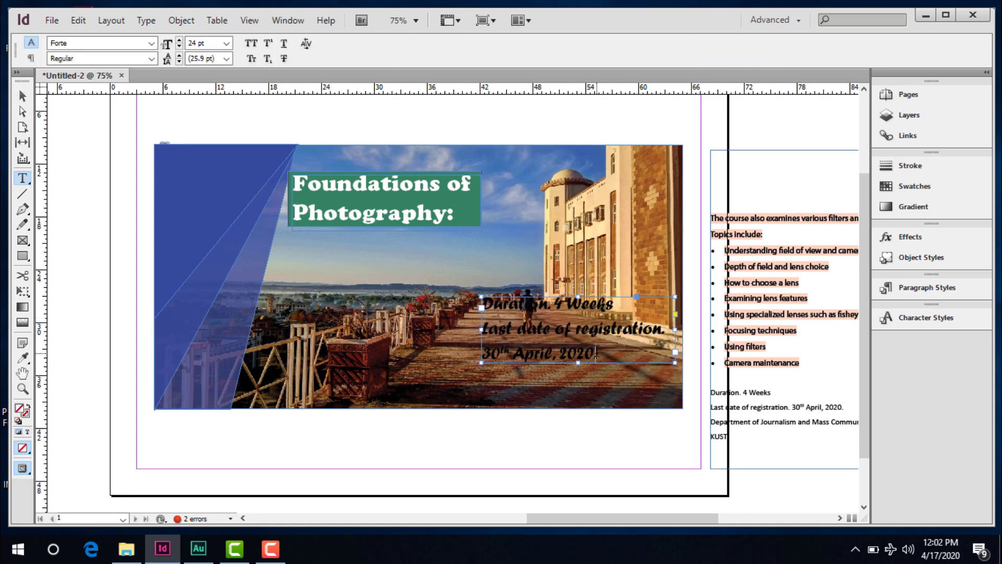
drag(598, 357, 466, 264)
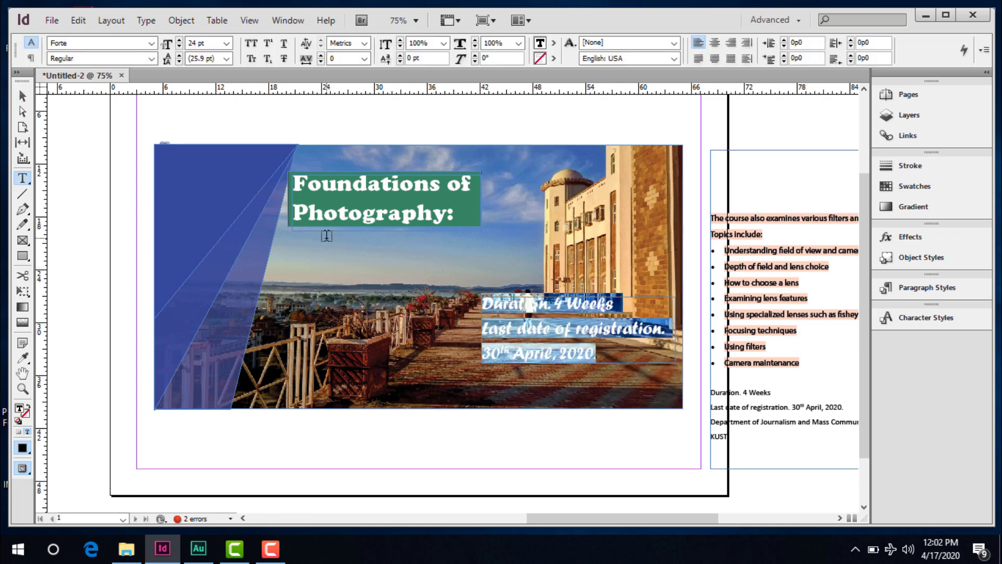
click(22, 96)
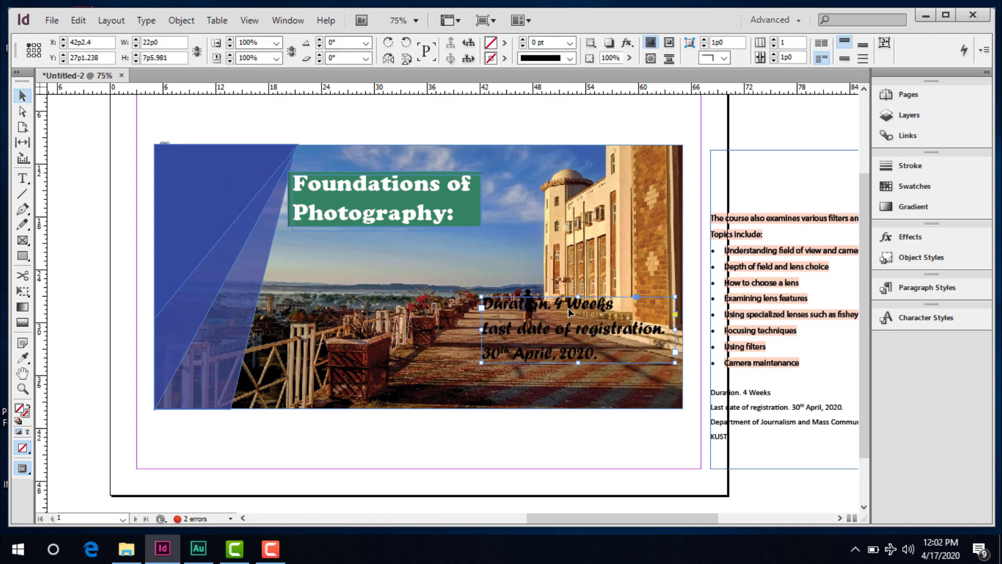
Step: Move the duration text frame to the photo's lower left, at about X 5p11, Y 31p6
drag(521, 304, 248, 325)
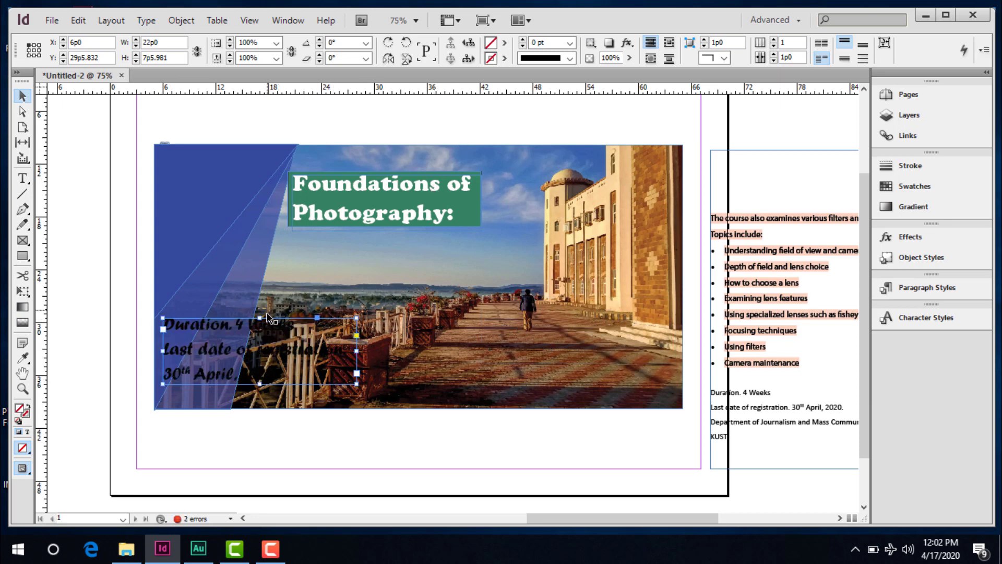
drag(267, 322, 267, 341)
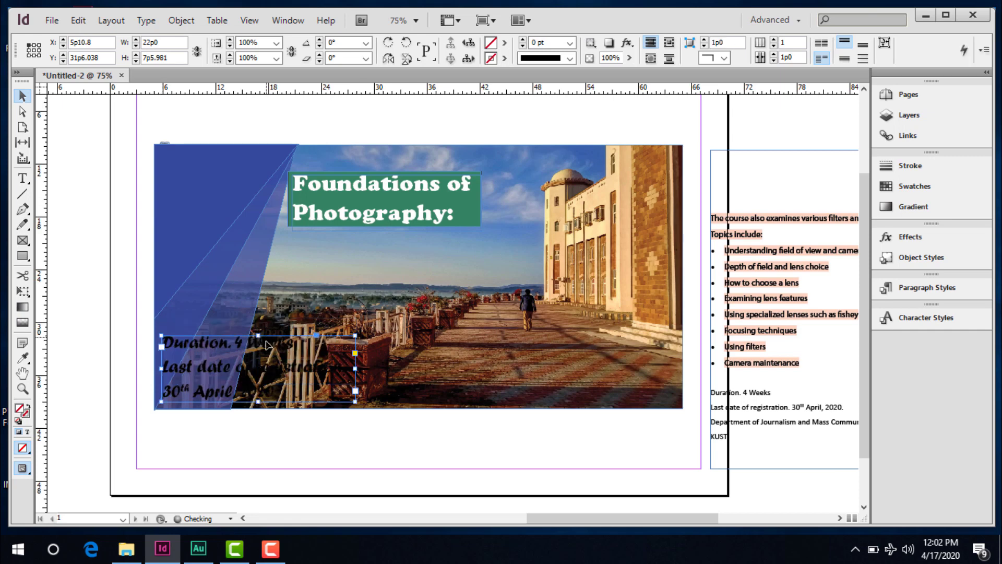
key(t)
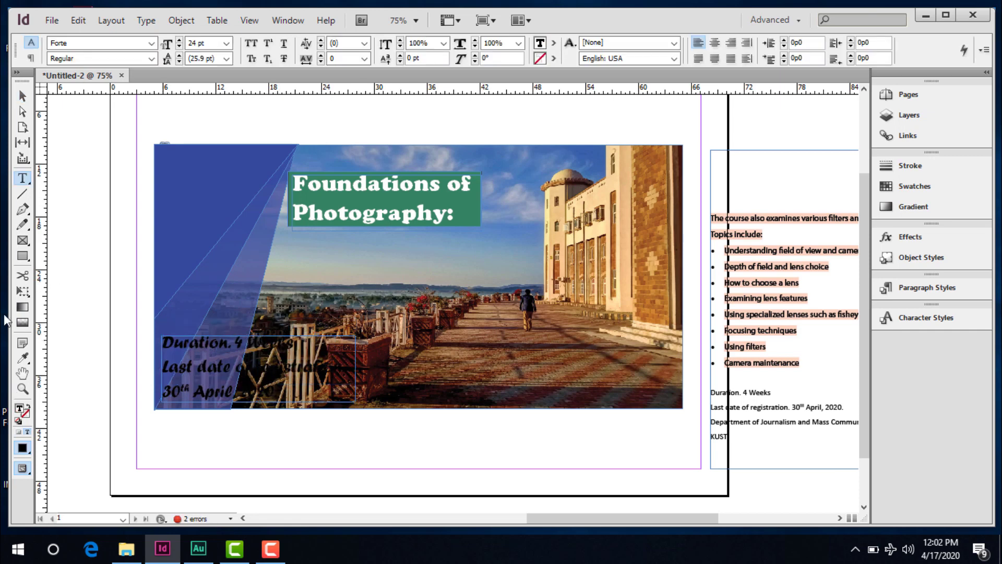
click(23, 97)
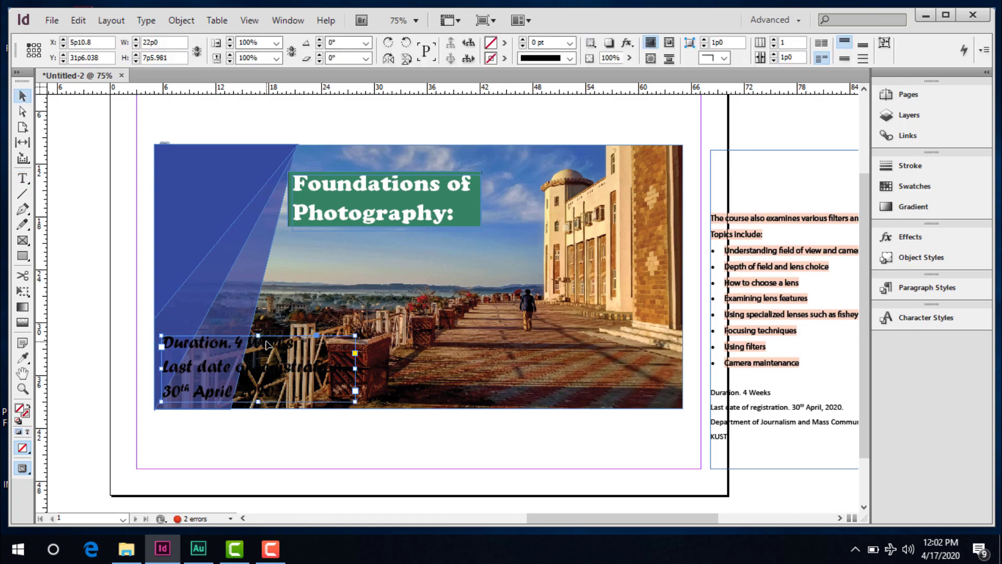
Step: Fill the duration text frame with a solid dark red chosen in the Color Picker
double_click(21, 414)
click(430, 258)
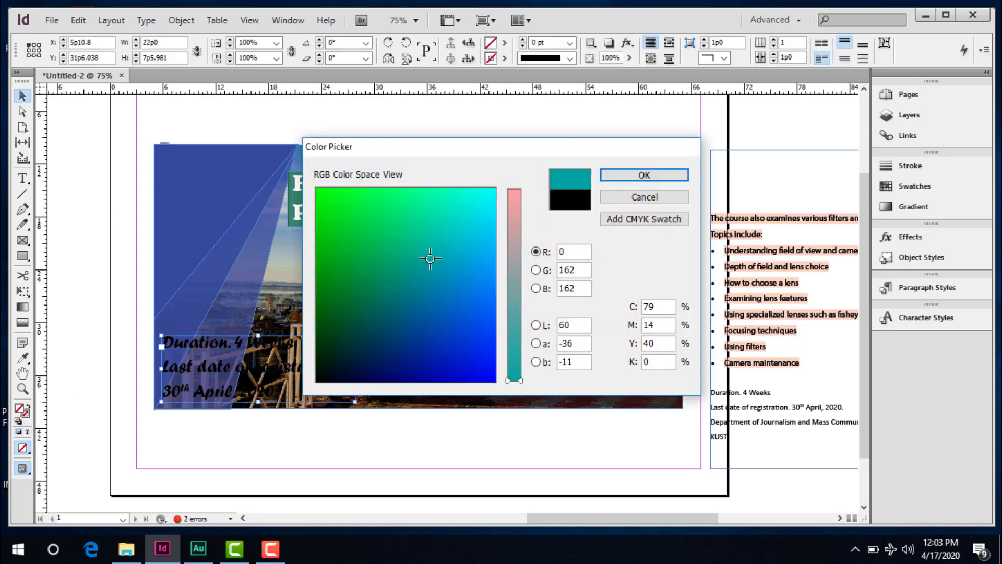
click(516, 247)
click(521, 319)
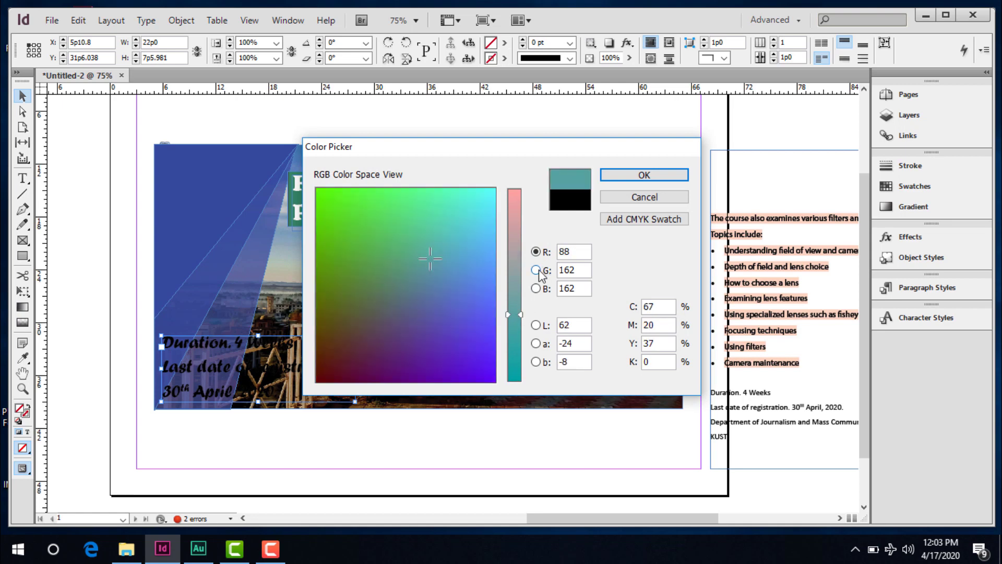
click(537, 269)
click(536, 289)
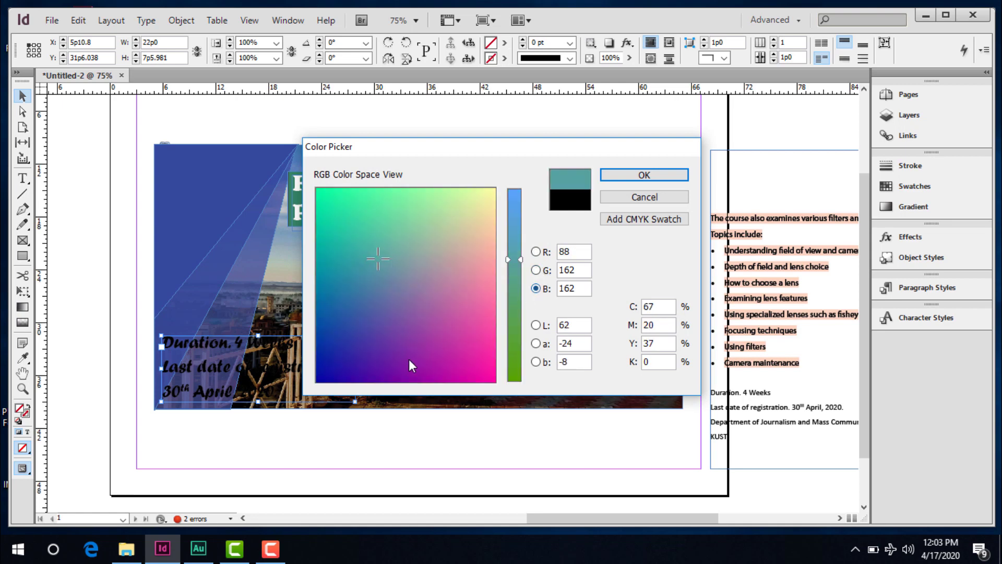
click(536, 252)
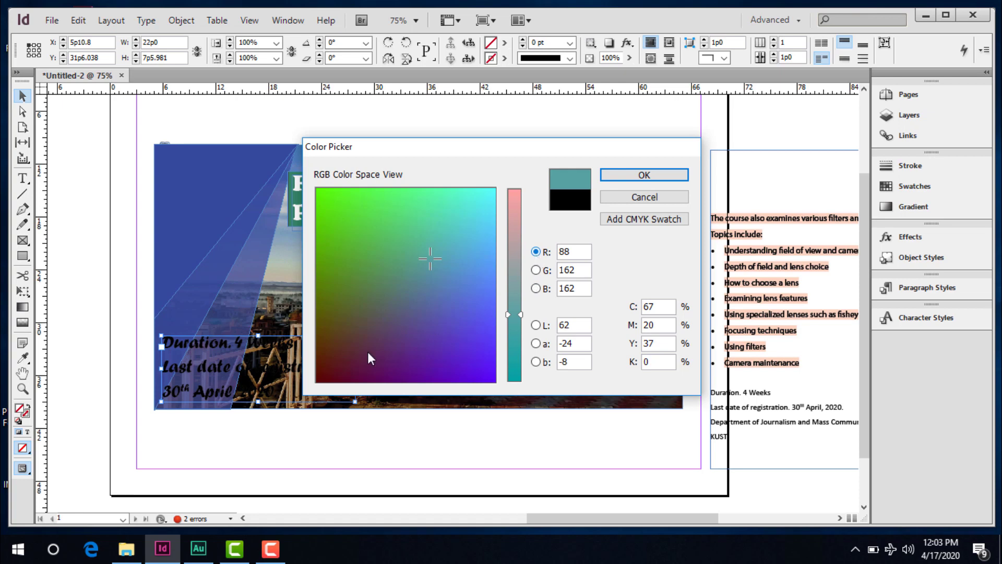
click(348, 354)
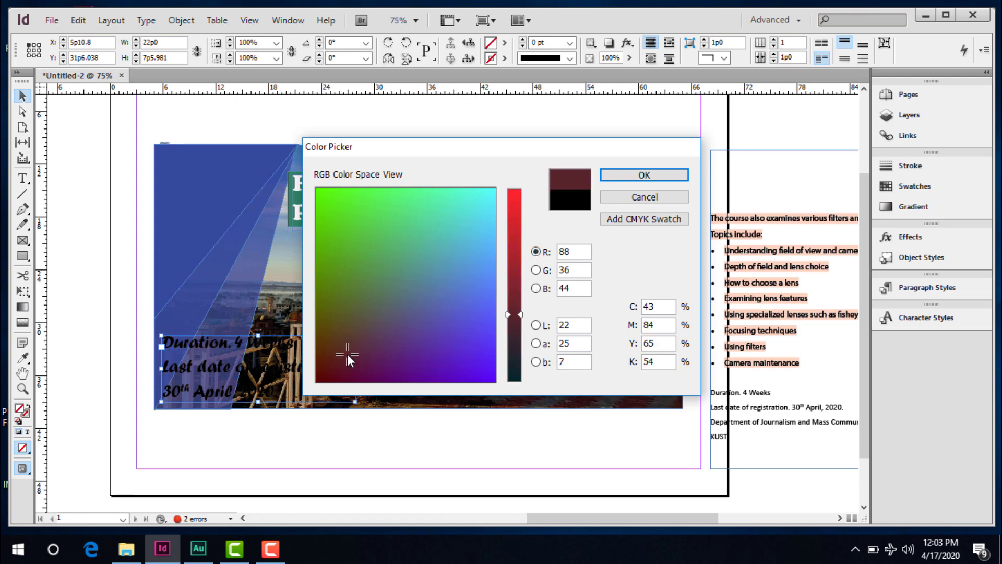
mouse_move(514, 285)
mouse_down()
mouse_move(515, 256)
mouse_move(517, 266)
mouse_up()
click(656, 174)
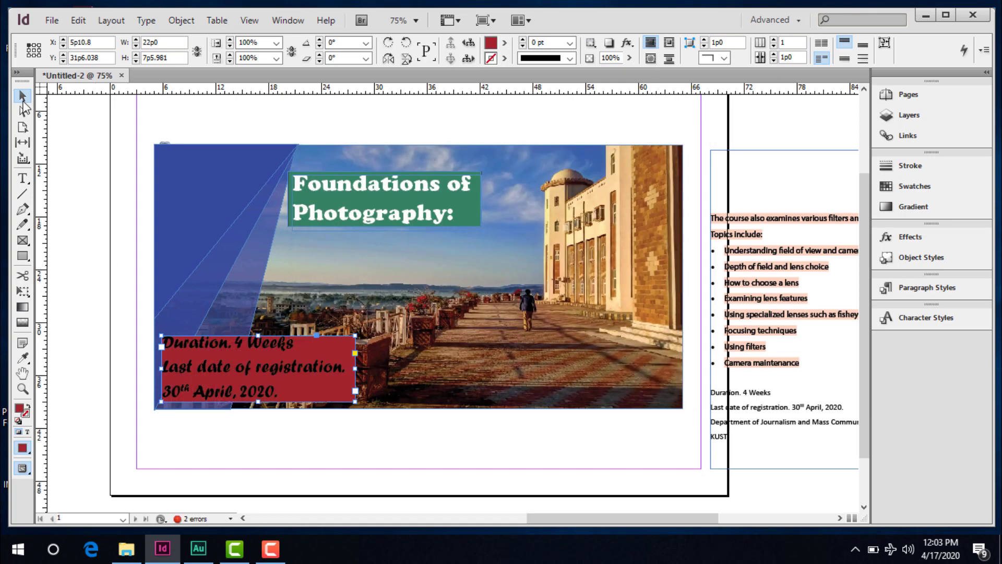
Step: Undo the red fill on the duration text frame
click(332, 262)
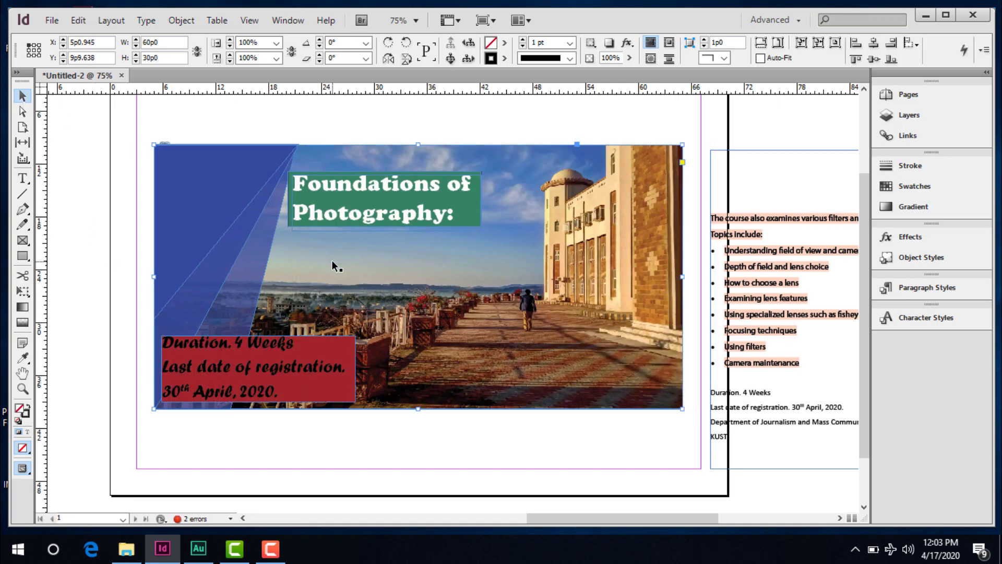
double_click(286, 381)
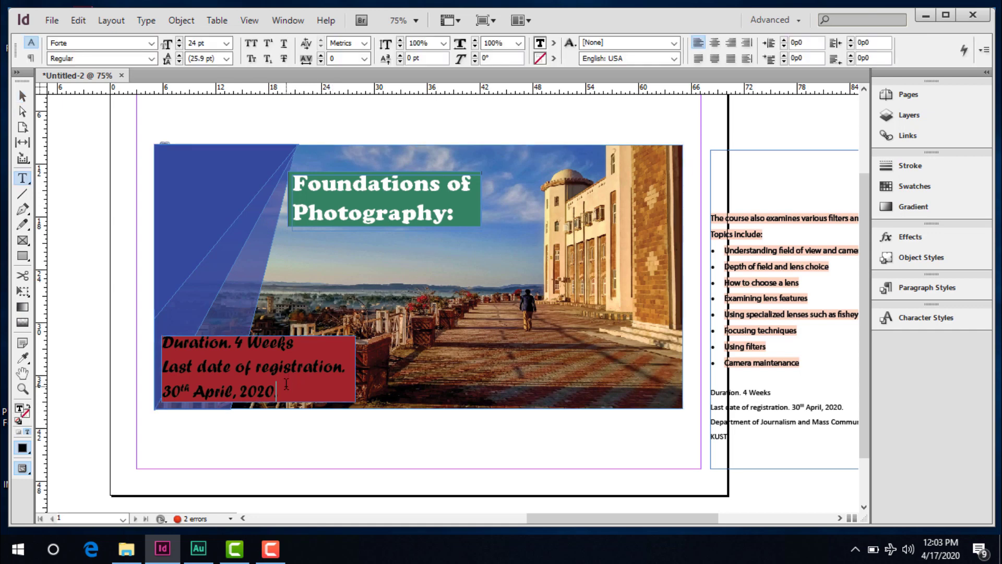
key(ctrl+z)
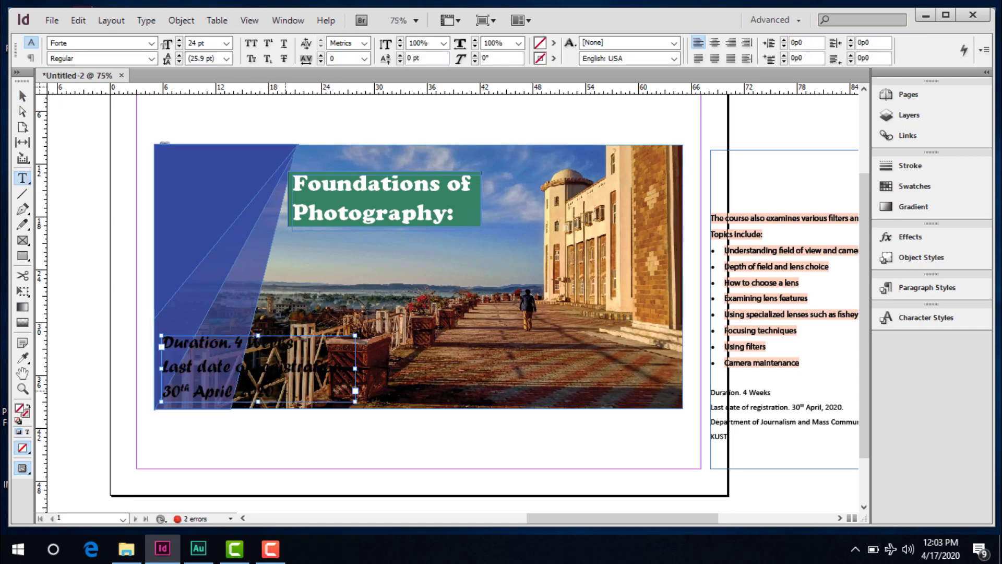
Step: Draw a rectangle about 23p5 by 8p6 over the duration text and fill it with tan, RGB 234, 205, 153
click(22, 256)
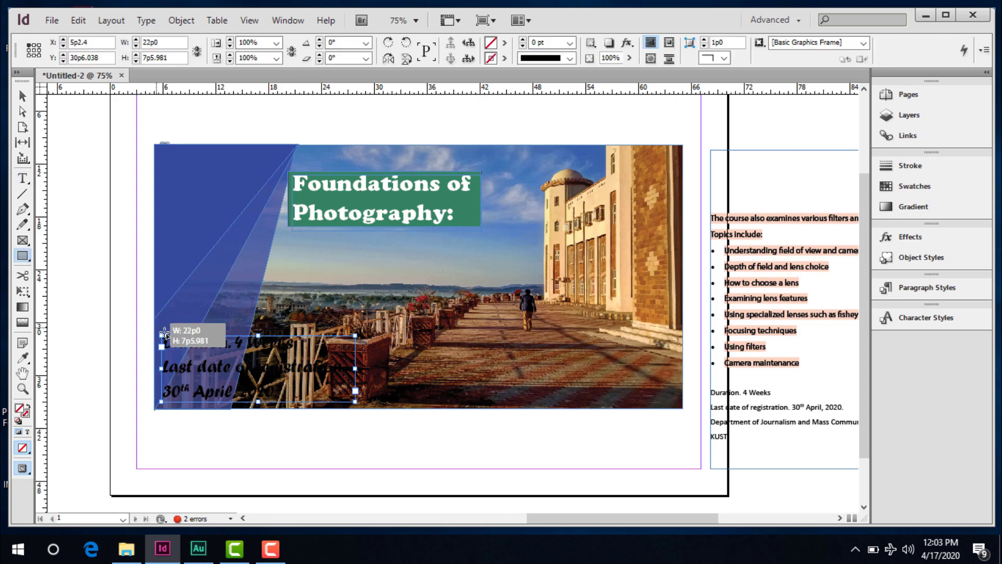
drag(164, 333, 361, 402)
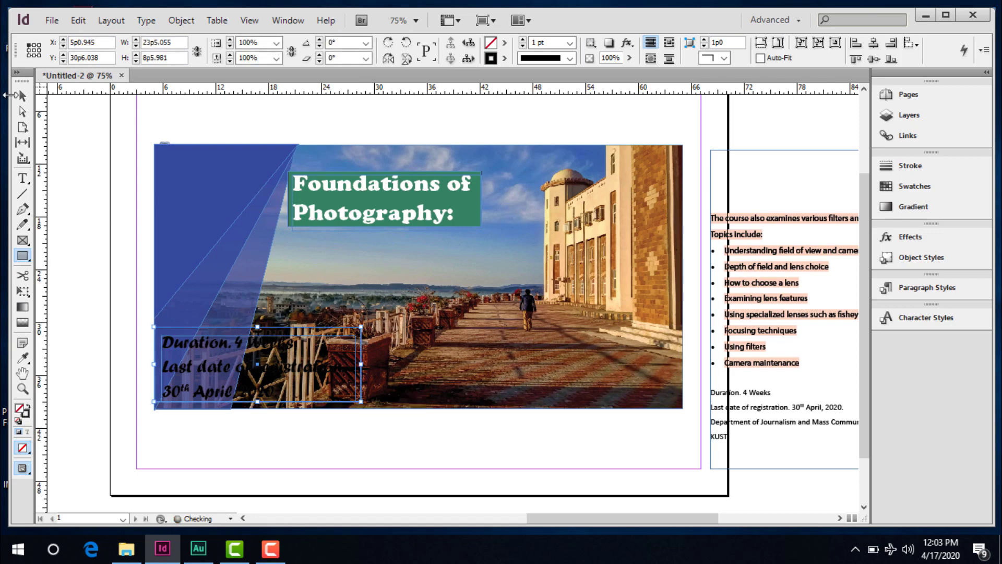
double_click(19, 412)
click(424, 226)
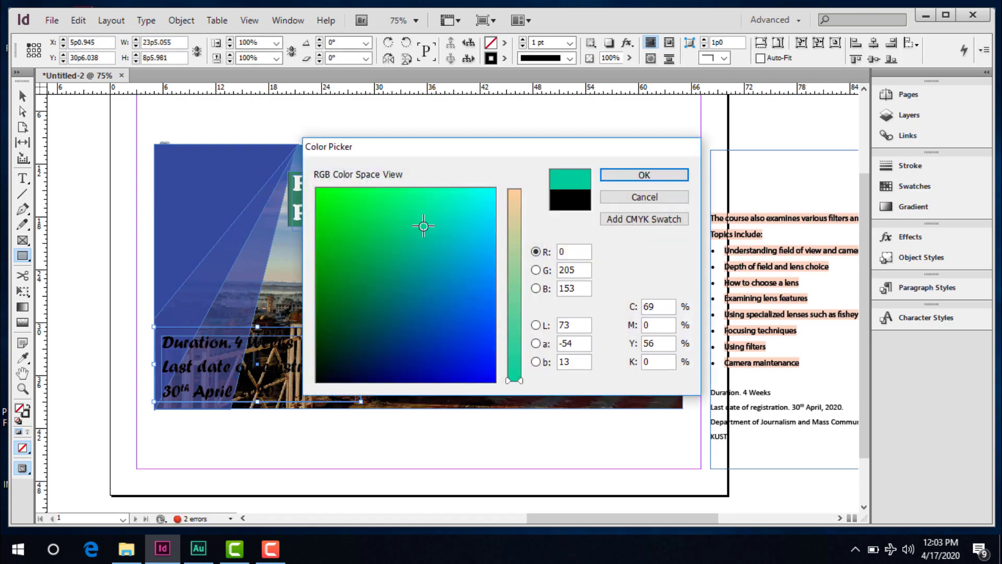
click(516, 260)
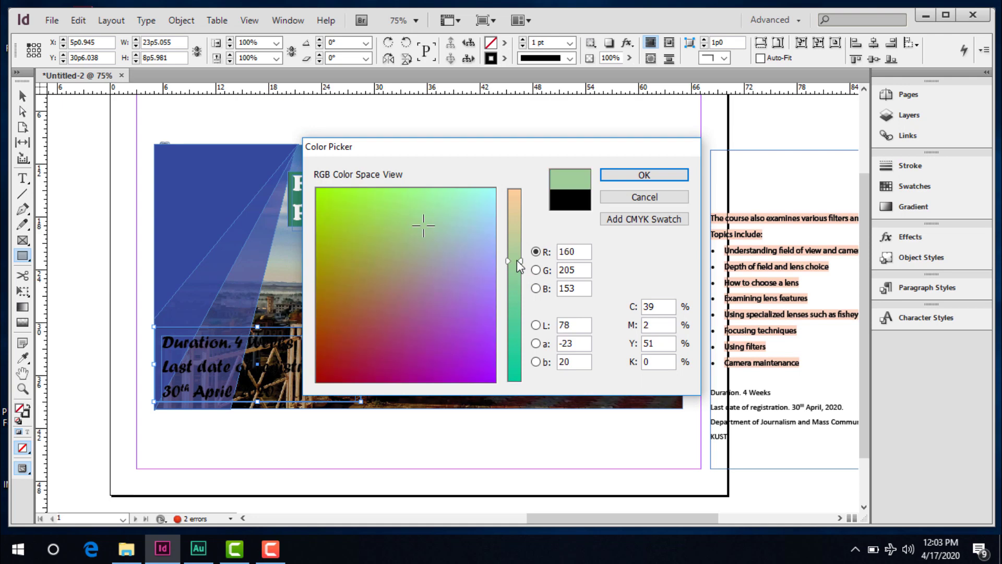
click(518, 206)
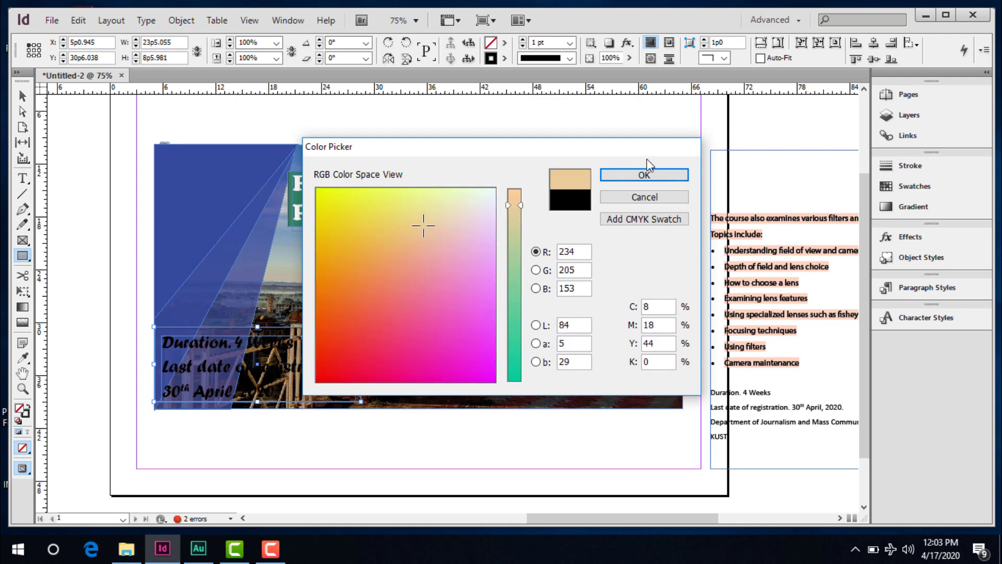
click(643, 174)
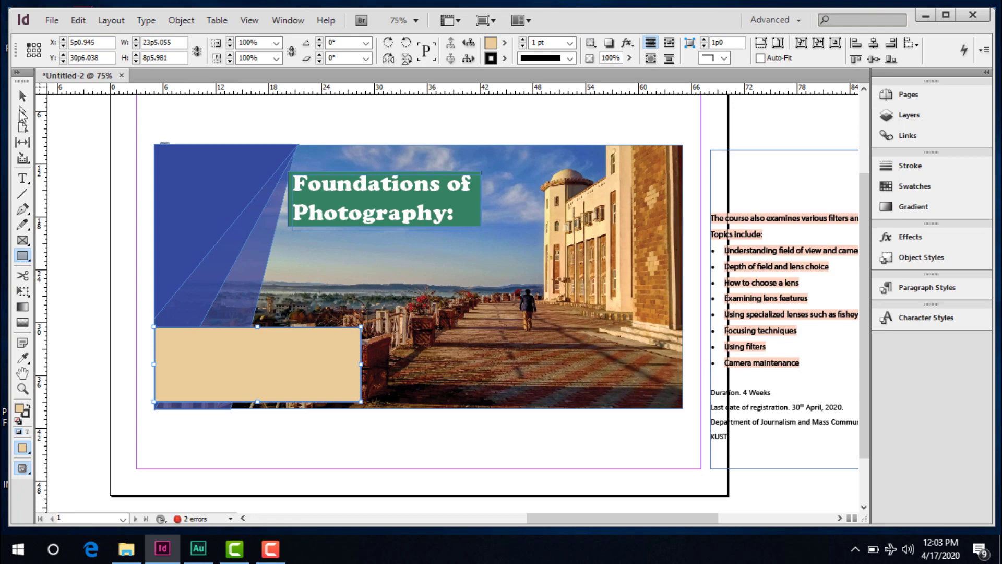
Step: Send the tan rectangle backward so that it sits behind the duration text but in front of the photo
click(22, 96)
right_click(314, 361)
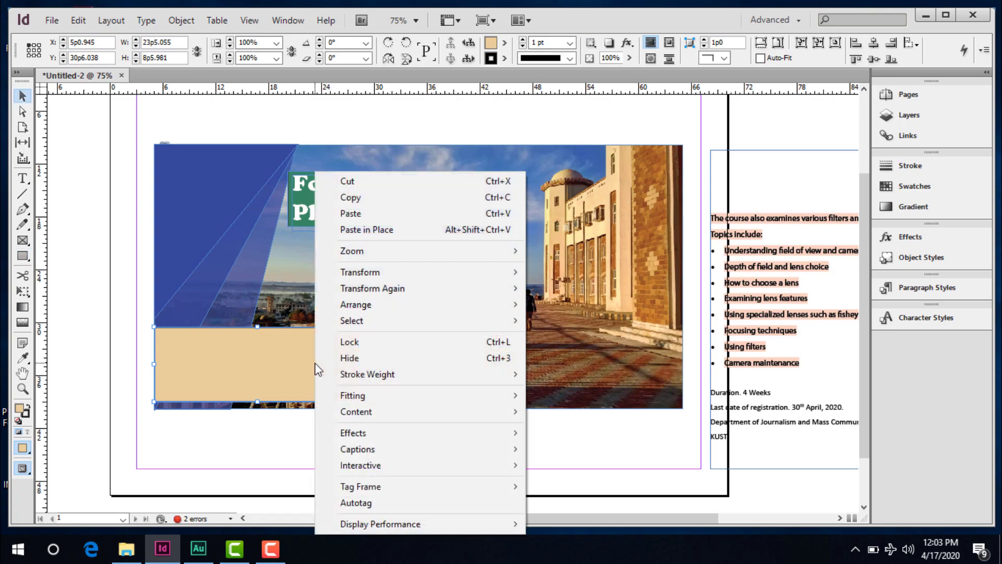
mouse_move(405, 369)
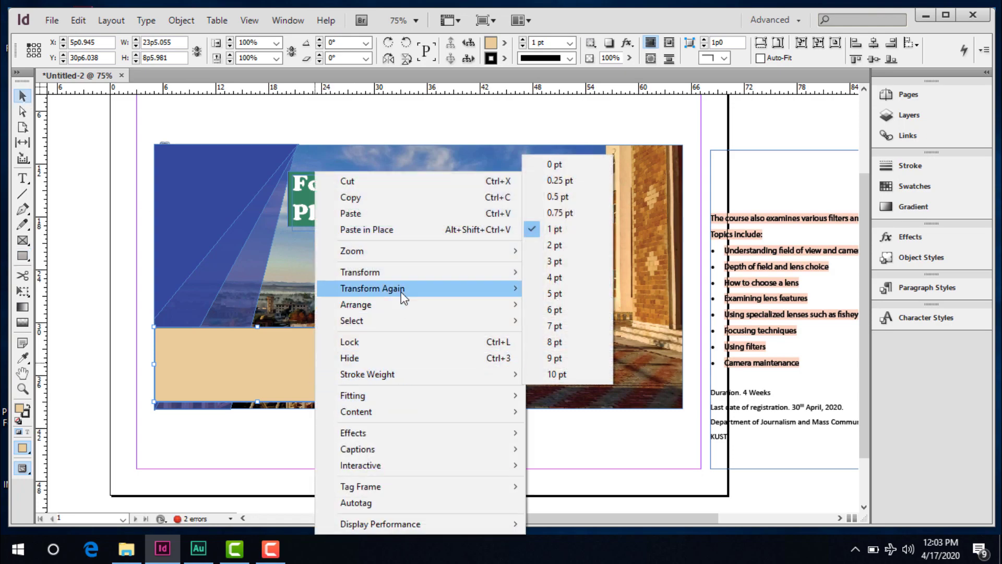
mouse_move(403, 305)
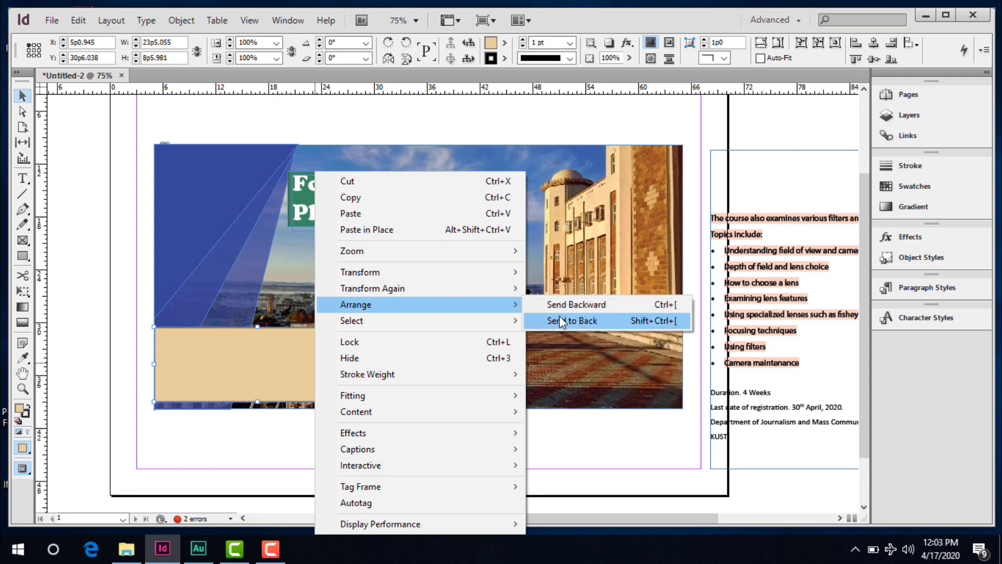
click(560, 313)
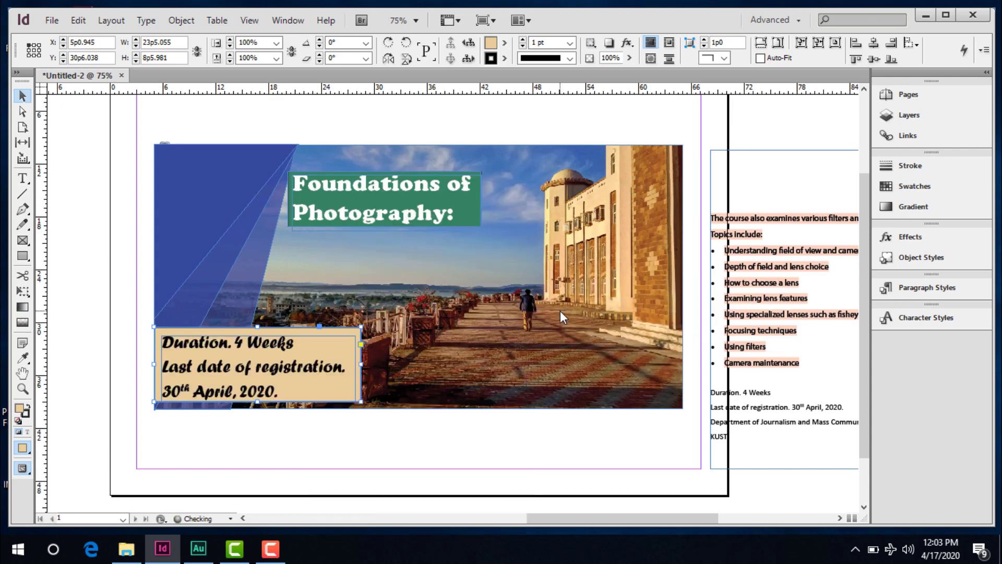
click(453, 360)
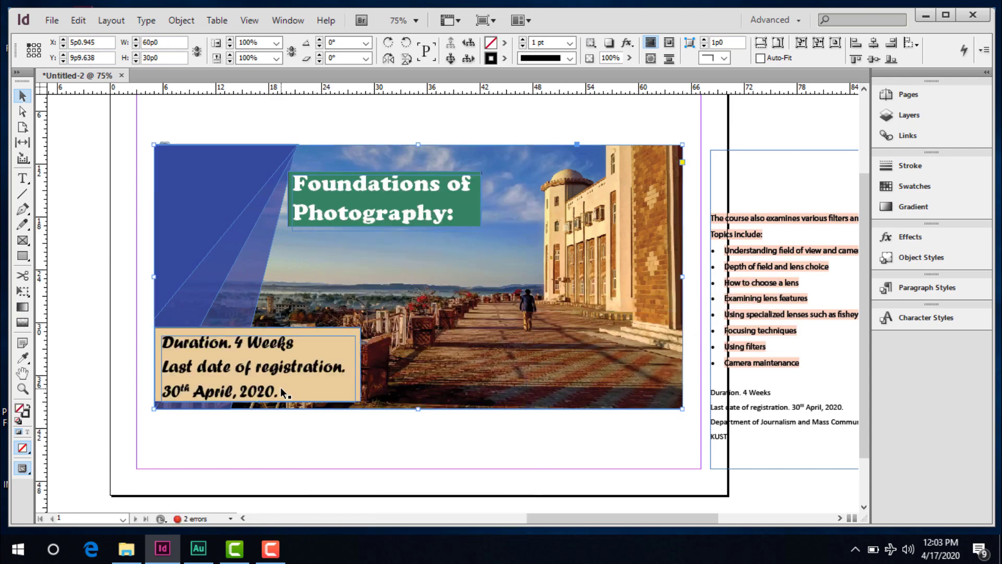
Step: Set the opacity of the tan rectangle behind the duration text to 90%
click(360, 337)
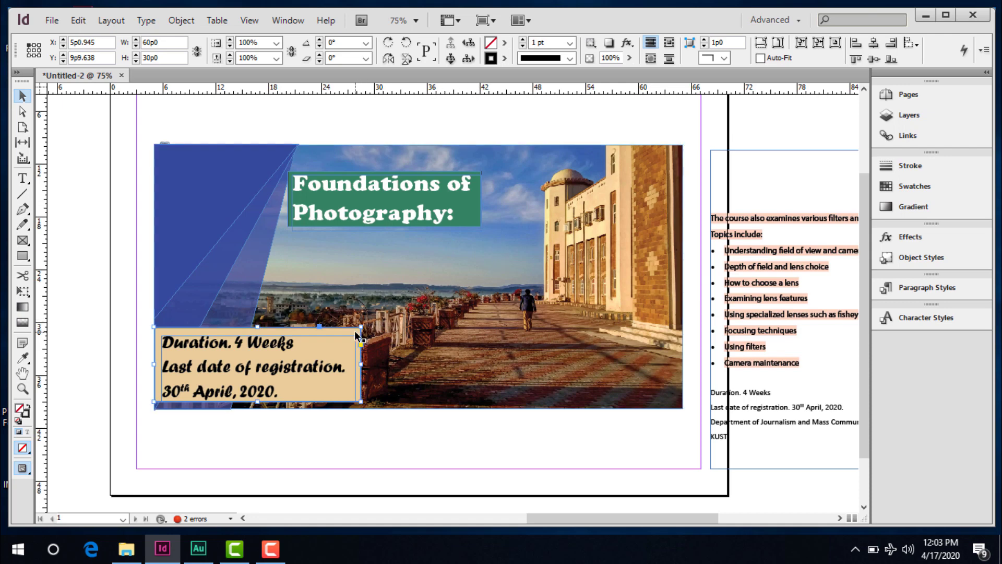
double_click(614, 57)
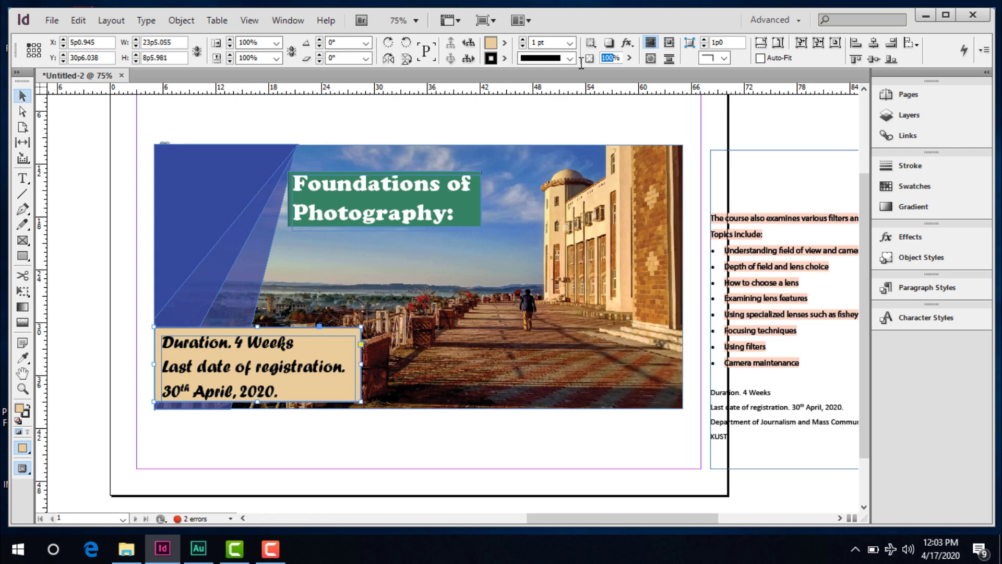
key(Return)
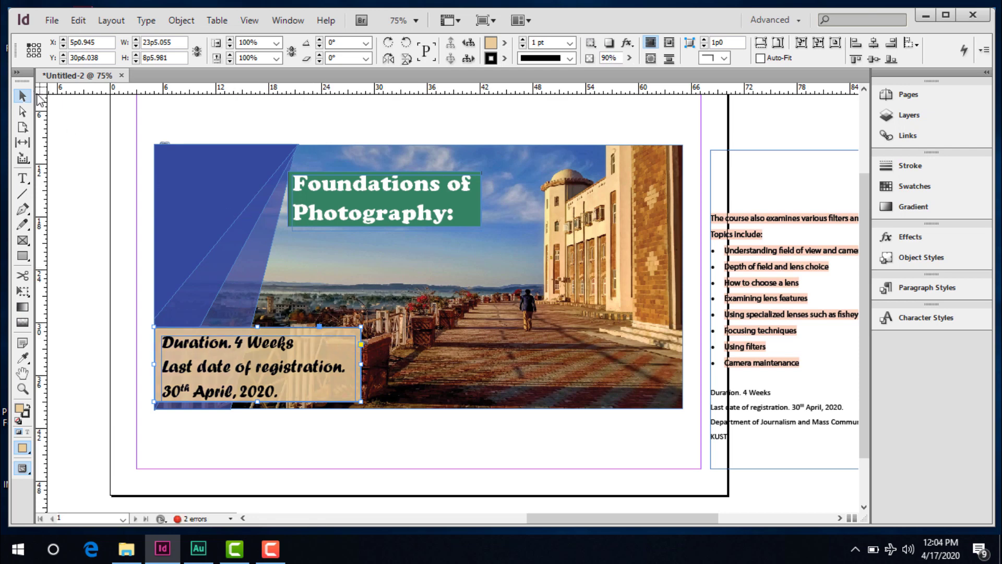
click(382, 186)
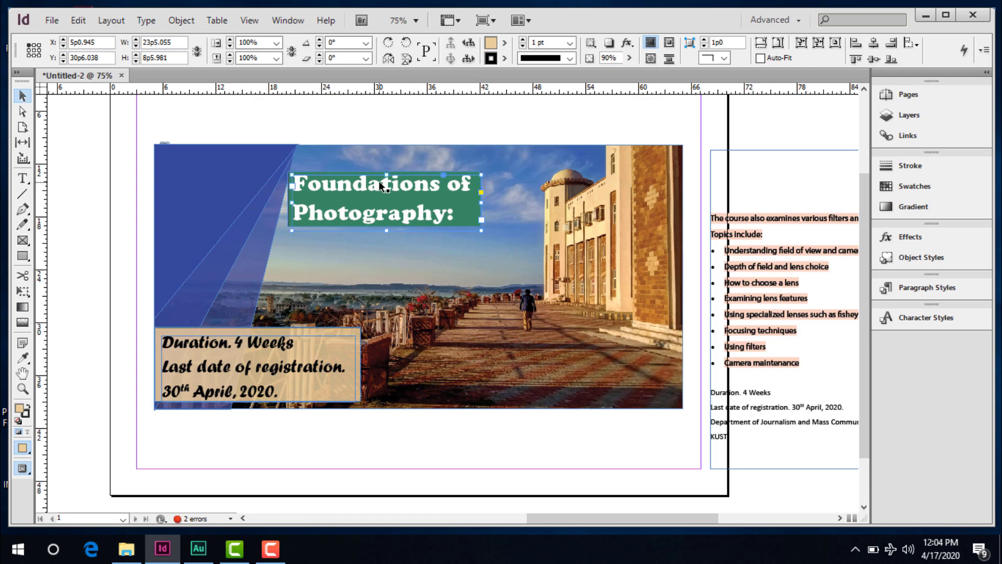
mouse_move(378, 181)
mouse_down()
mouse_move(263, 166)
mouse_move(379, 185)
mouse_up()
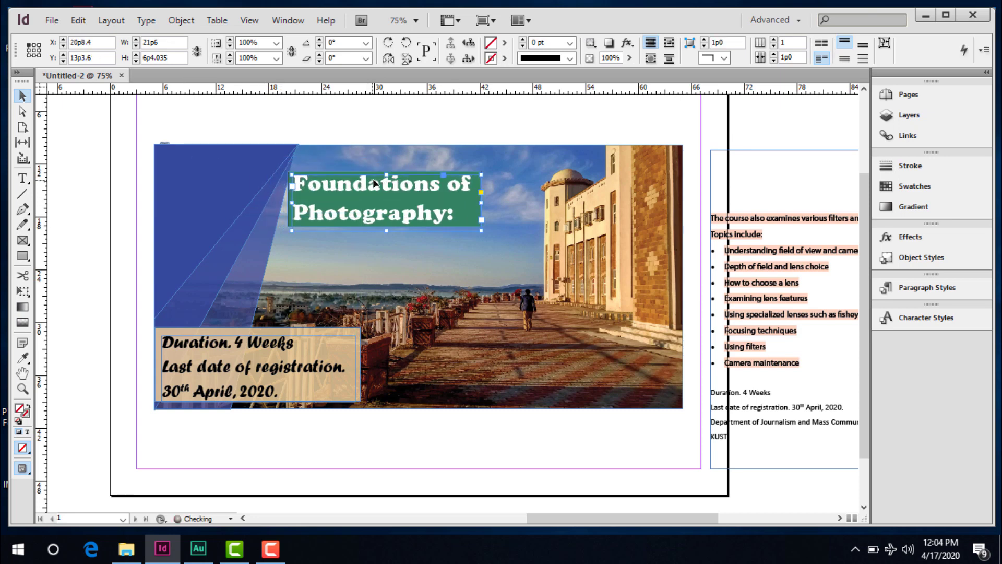
Step: Copy the department name and KUST lines from the off-page text into a new text frame, about 26p1 by 5p8, over the photo's centre
double_click(737, 435)
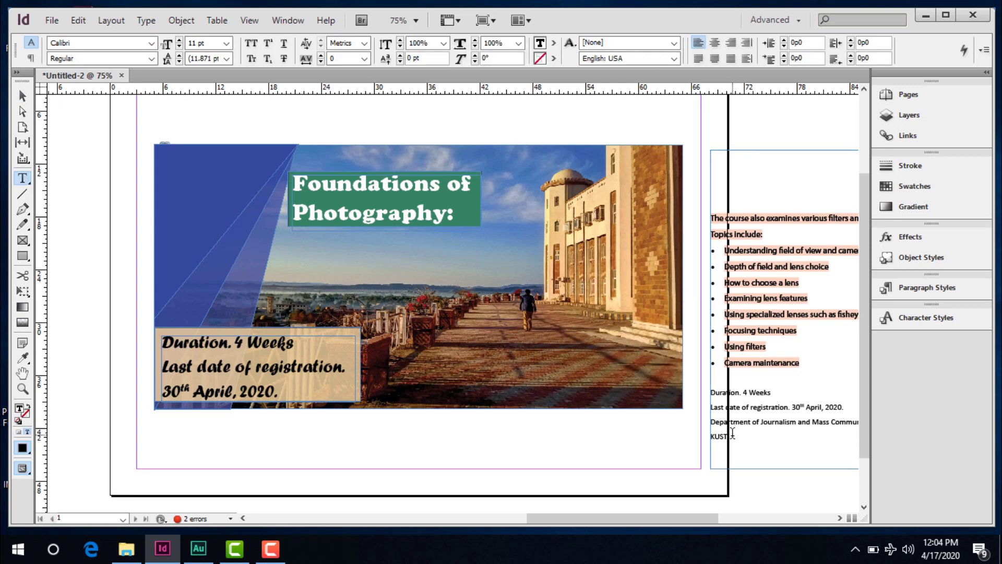
drag(732, 436, 712, 416)
key(ctrl+c)
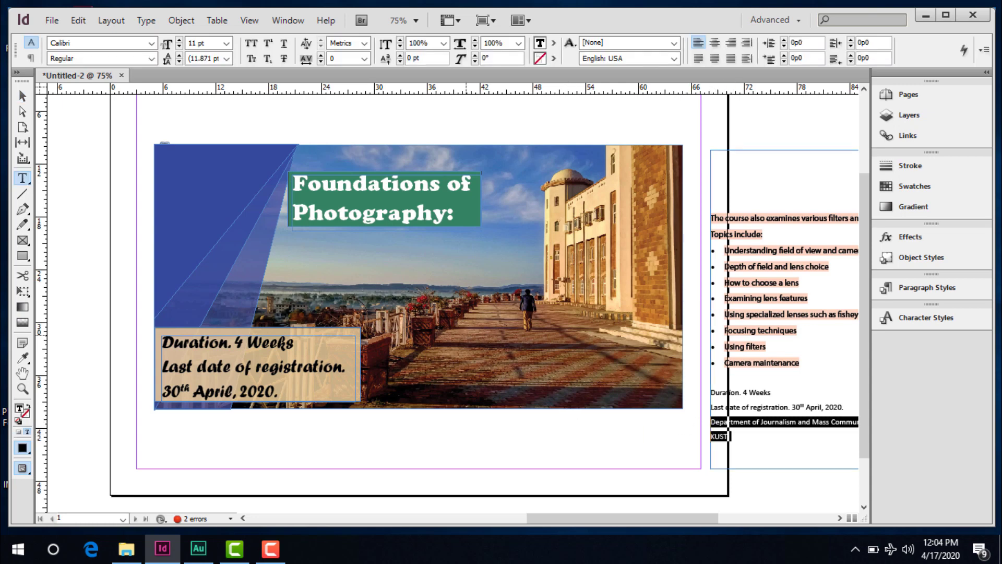
drag(381, 278, 610, 329)
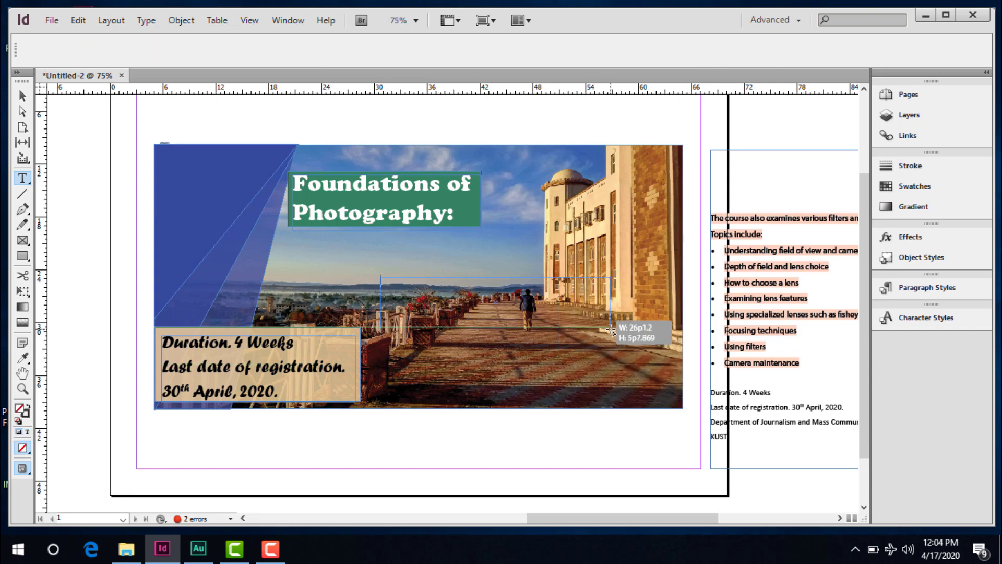
key(ctrl+v)
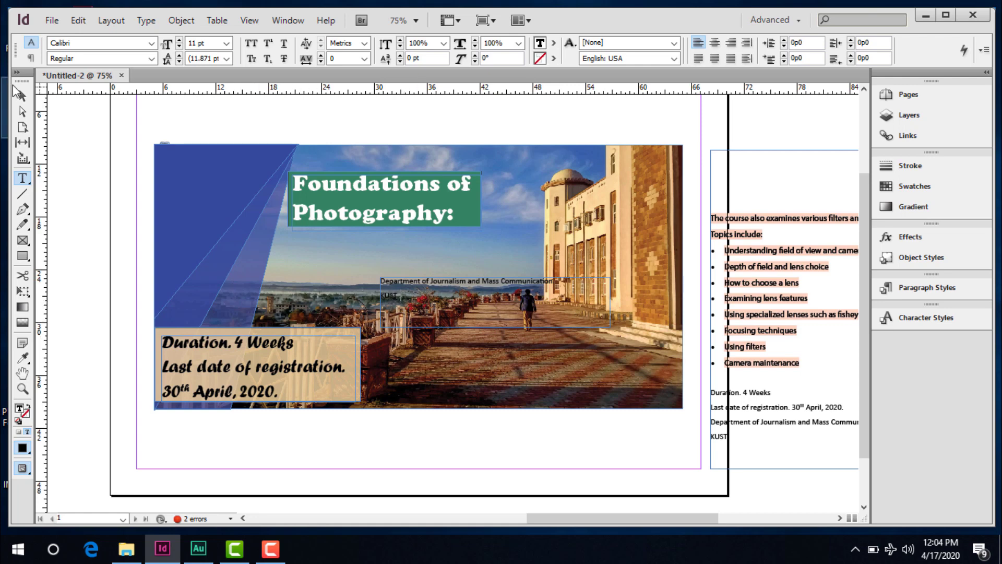
Step: Set all three lines of the duration and registration text to 14 pt
click(22, 96)
double_click(255, 368)
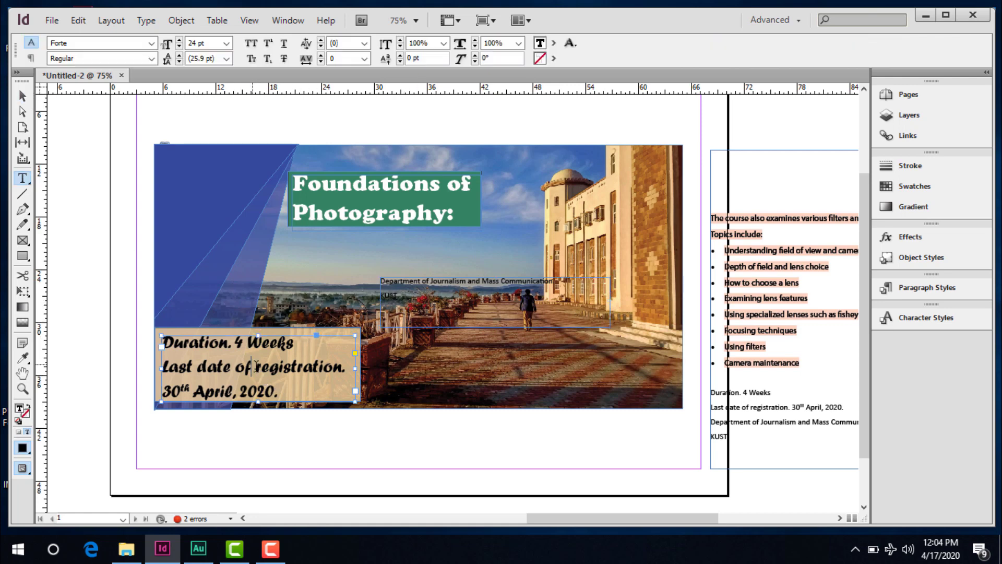
drag(289, 393, 114, 315)
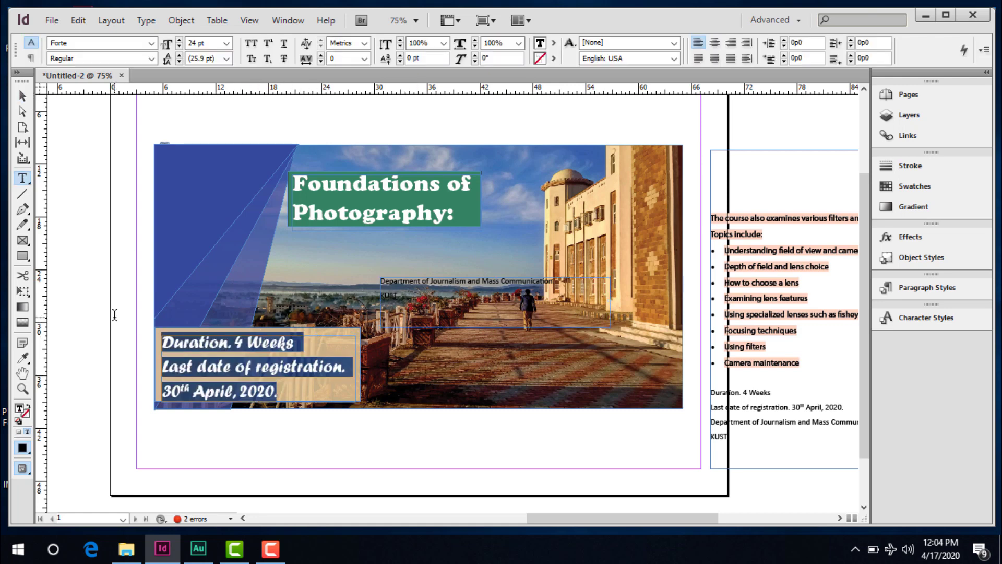
click(226, 43)
click(206, 134)
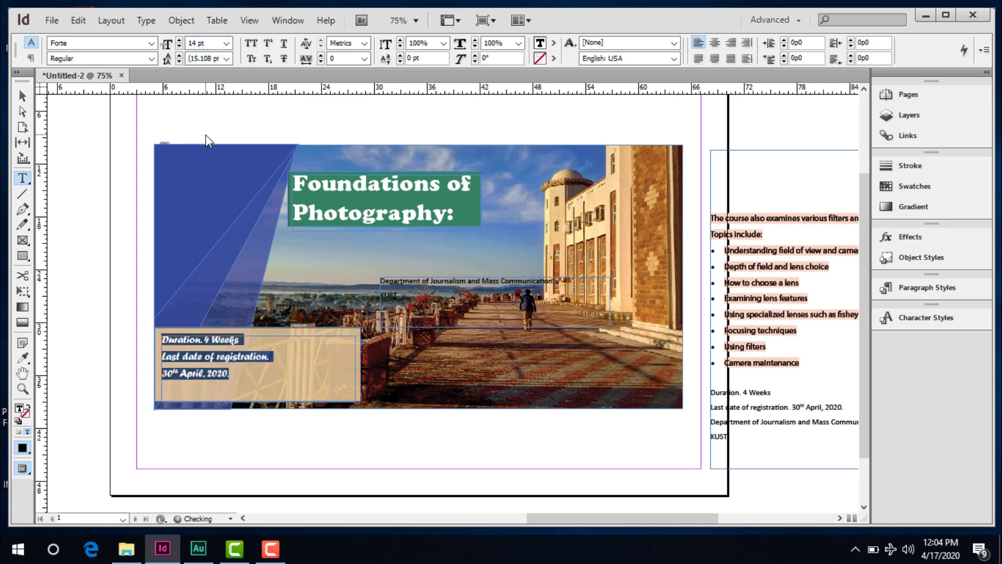
Step: Shrink the duration text frame to about 13p6 by 5p4 and the tan rectangle behind it to about 14p4 by 5p8
click(23, 96)
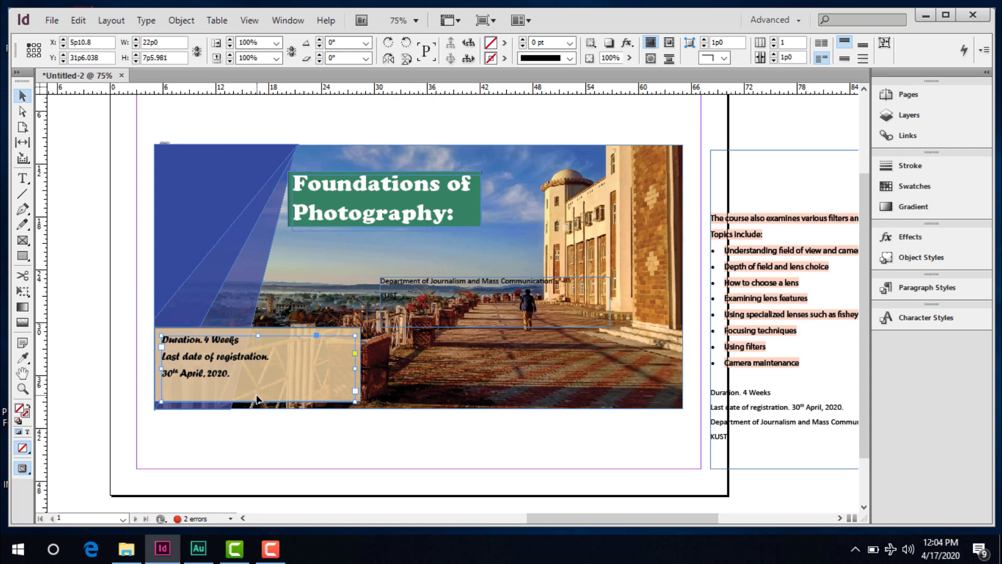
drag(257, 401, 258, 382)
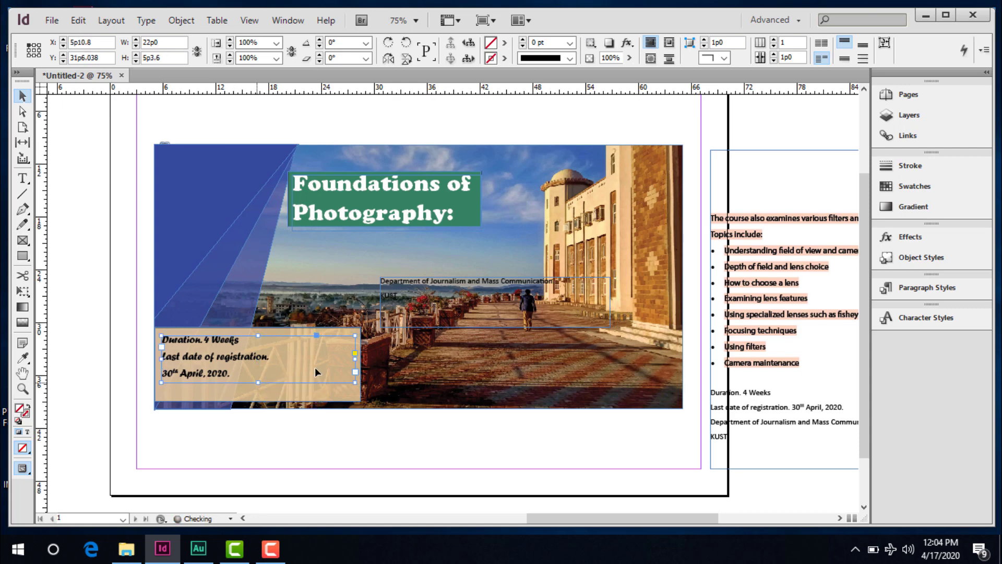
drag(355, 358, 280, 358)
click(334, 384)
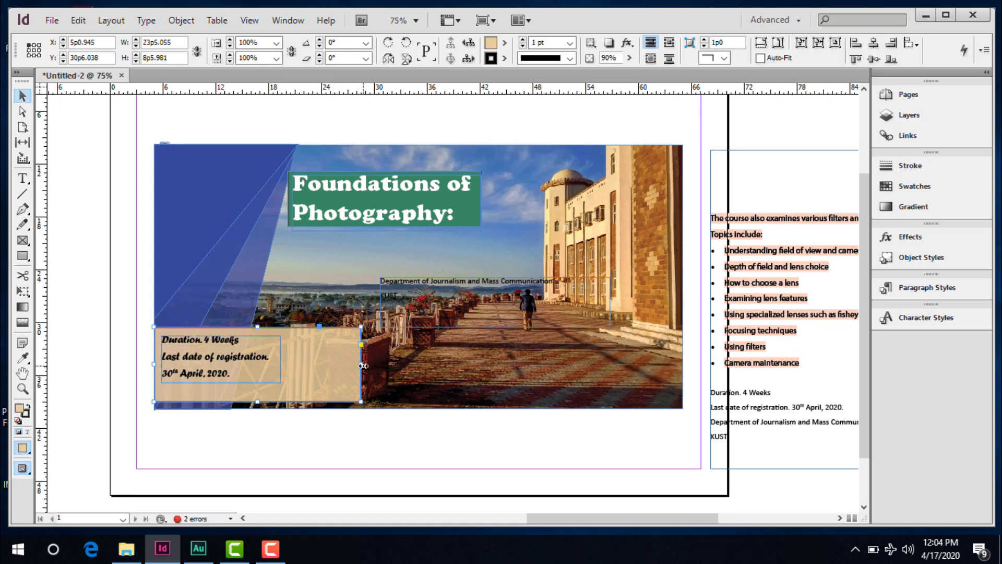
drag(361, 364, 280, 355)
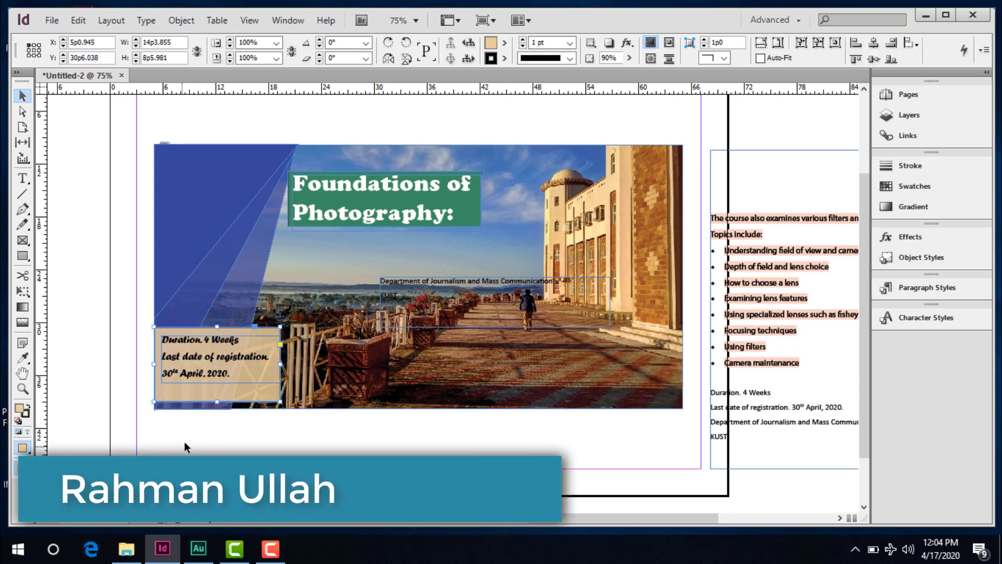
drag(218, 401, 218, 382)
Step: Move the tan rectangle and the duration text together to the photo's lower-right area, with the text on top of the rectangle
drag(217, 327, 621, 356)
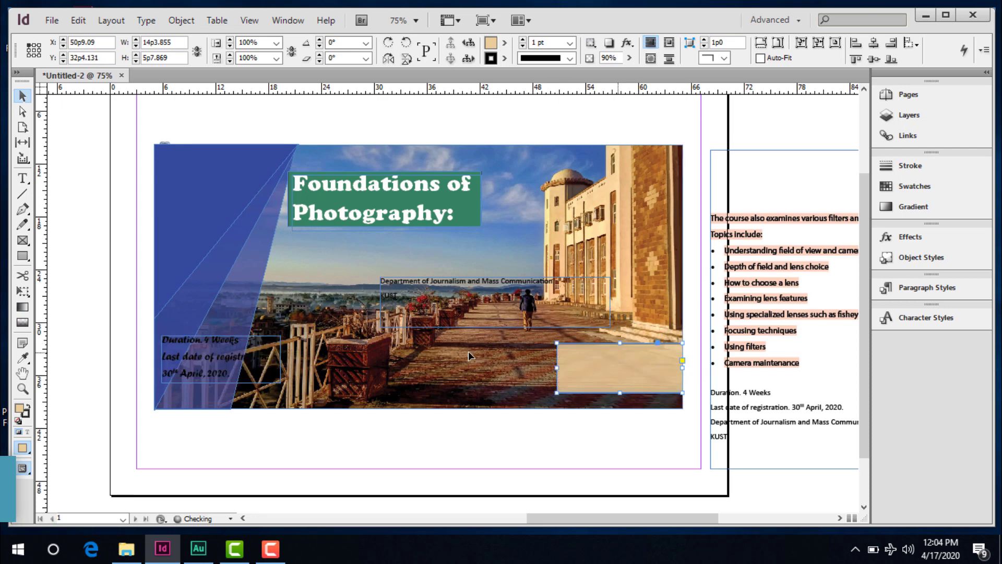
click(240, 359)
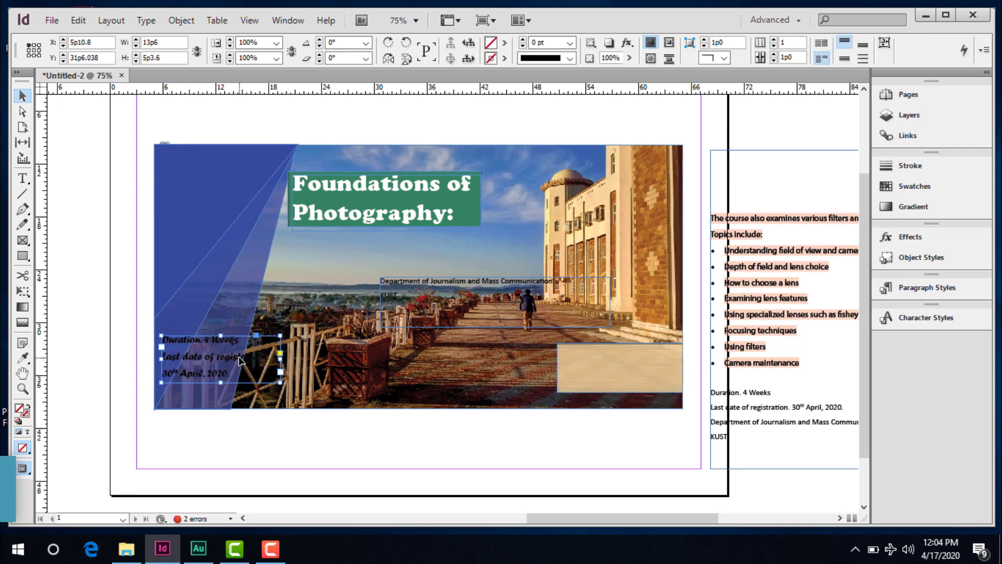
drag(240, 359, 642, 371)
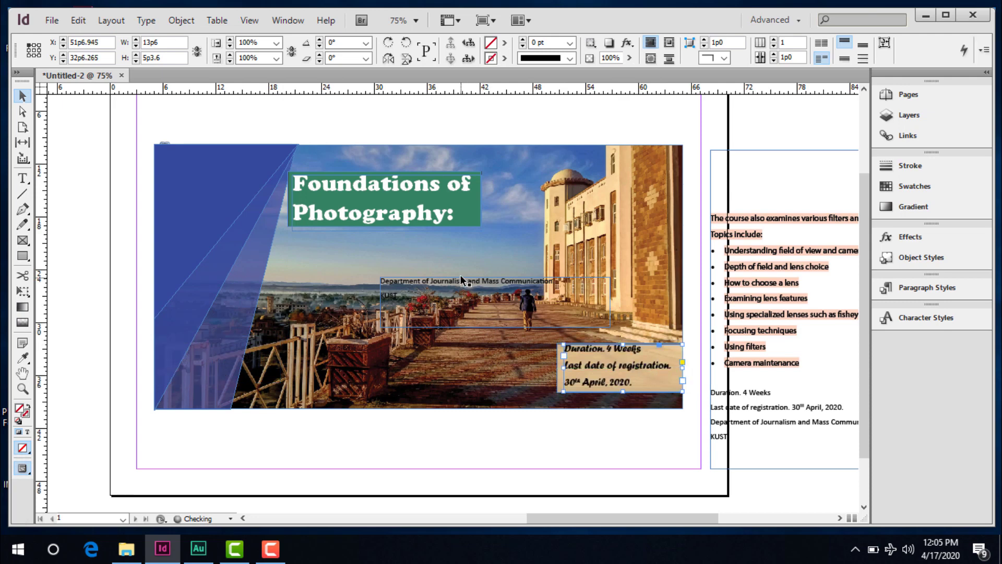
Step: Move the department text frame to the photo's lower-left area and set its text to 24 pt
drag(462, 286, 246, 344)
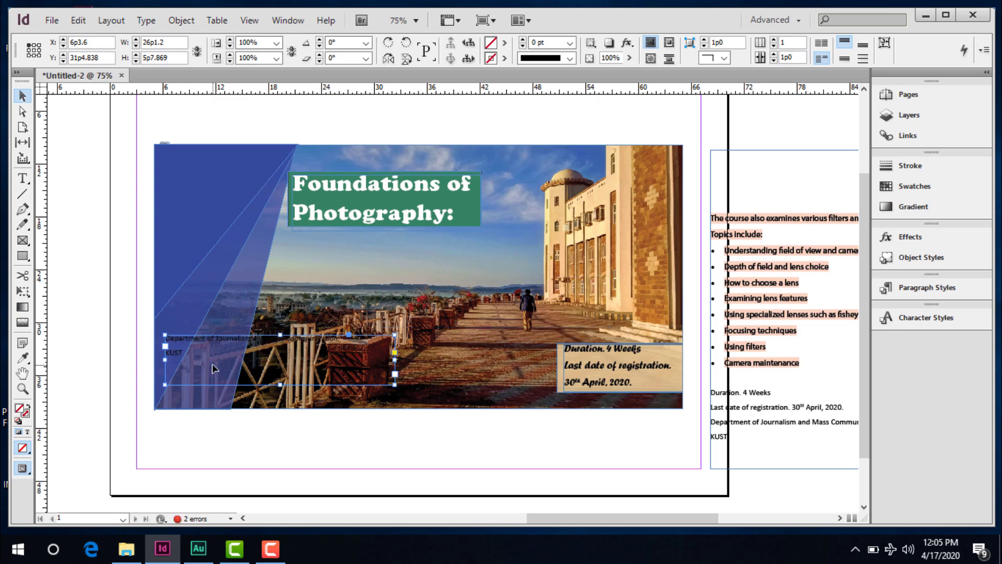
double_click(212, 368)
key(ctrl+a)
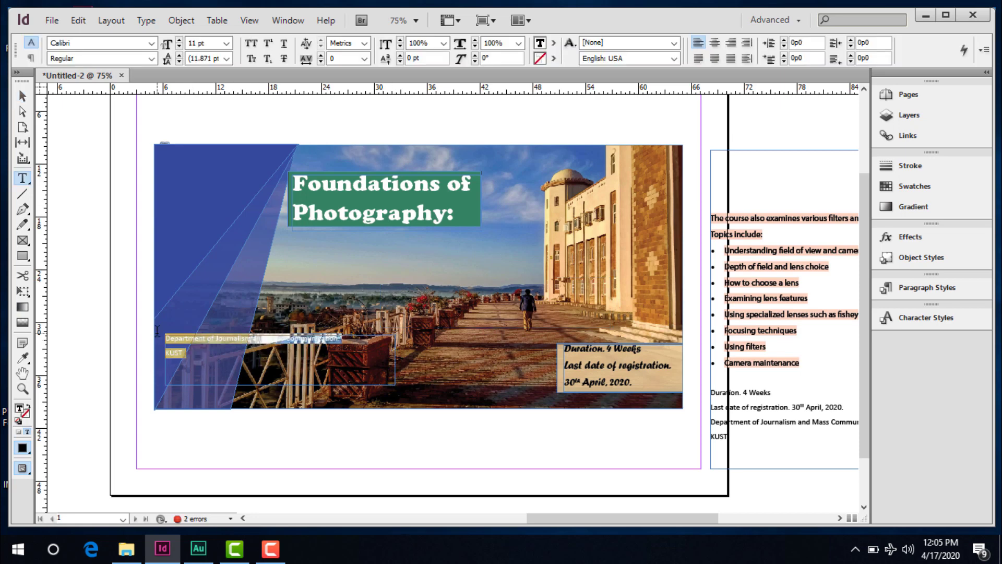
click(226, 43)
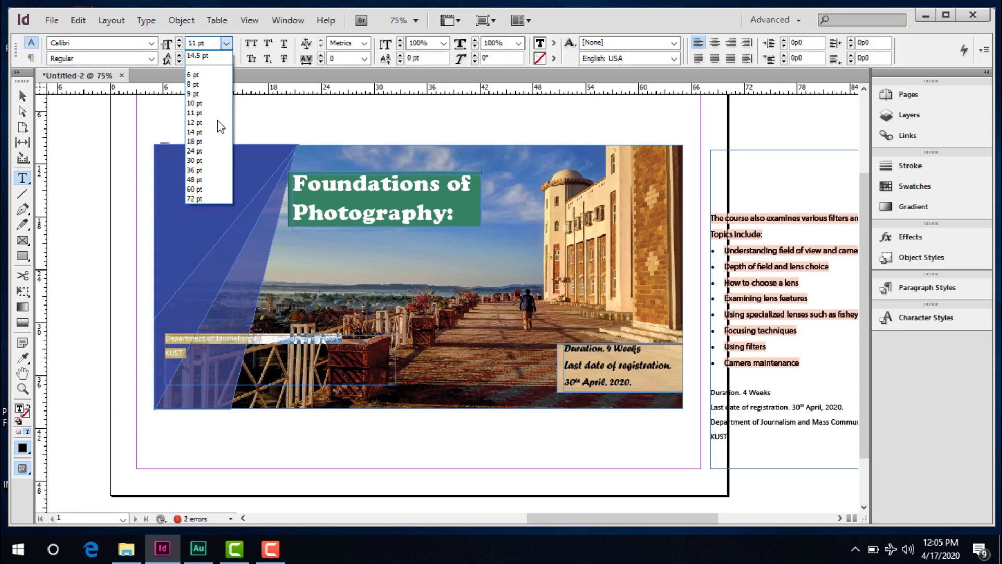
click(213, 151)
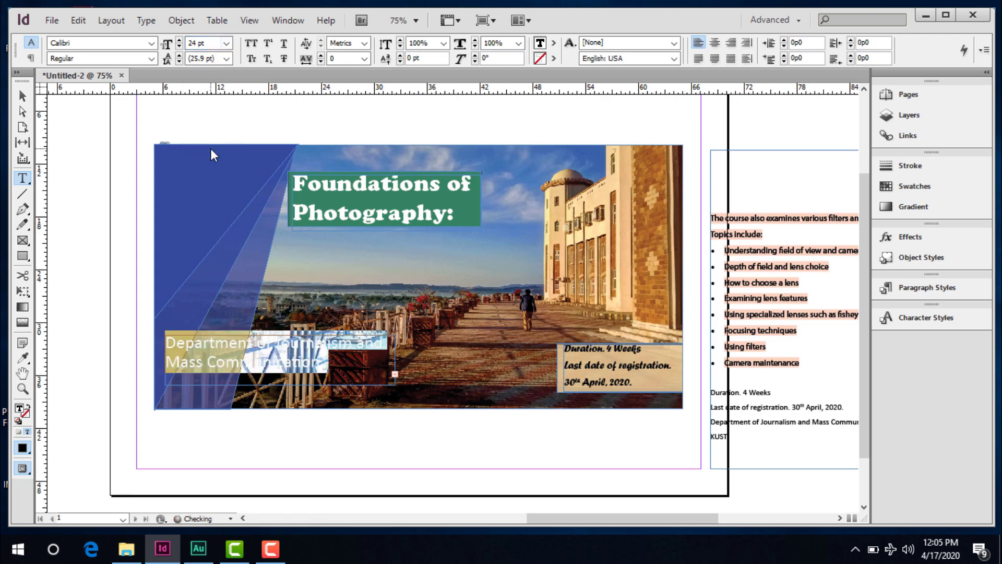
Step: Resize the department text frame to about 44p5 by 2p5, fitting the department name on one line near the photo's lower edge
click(22, 96)
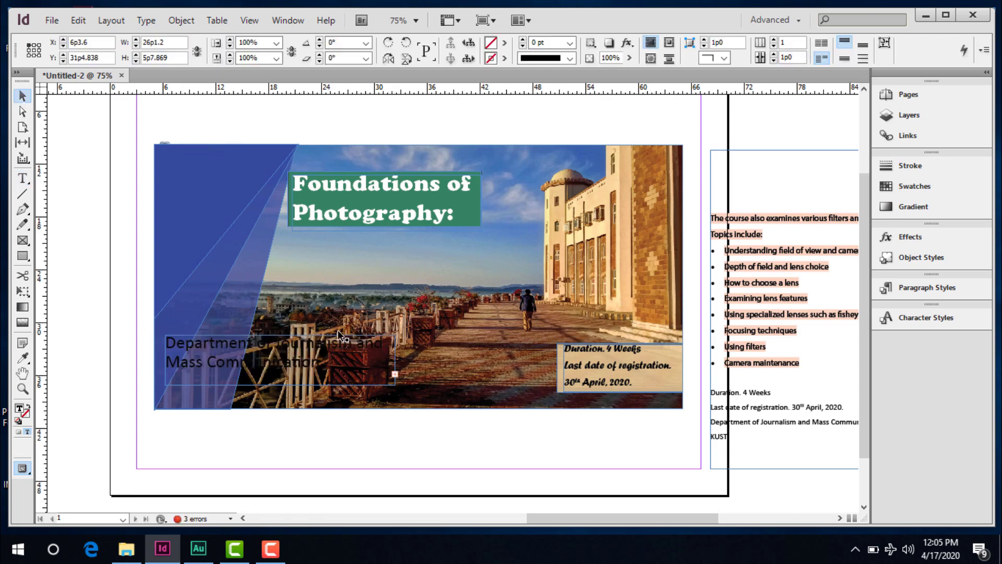
drag(557, 389, 557, 390)
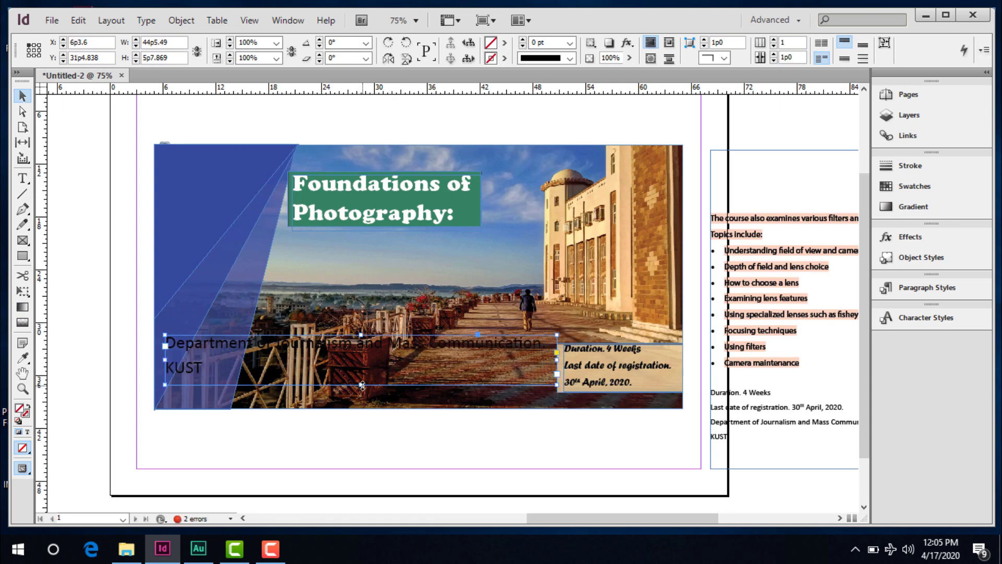
drag(362, 385, 361, 371)
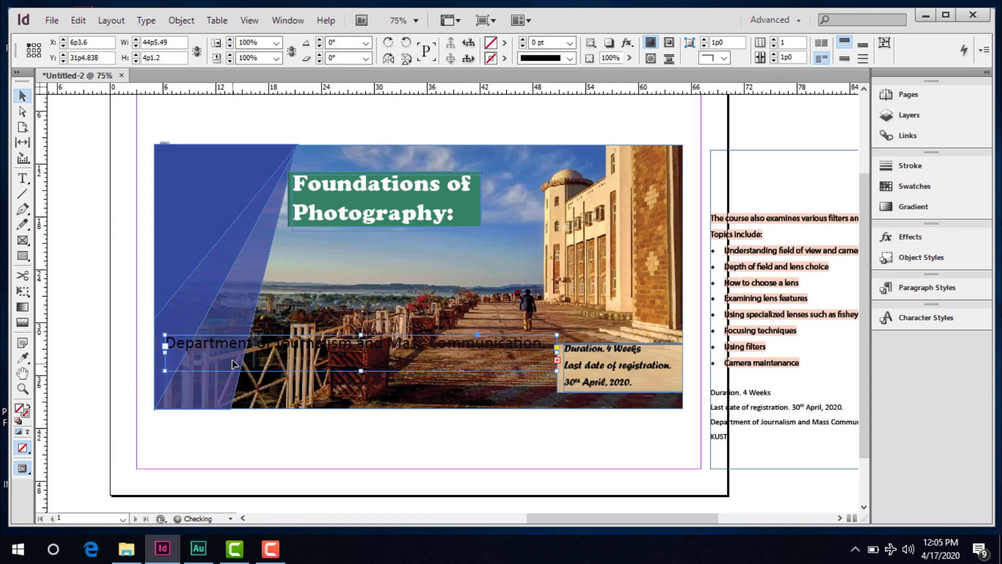
drag(361, 337, 359, 389)
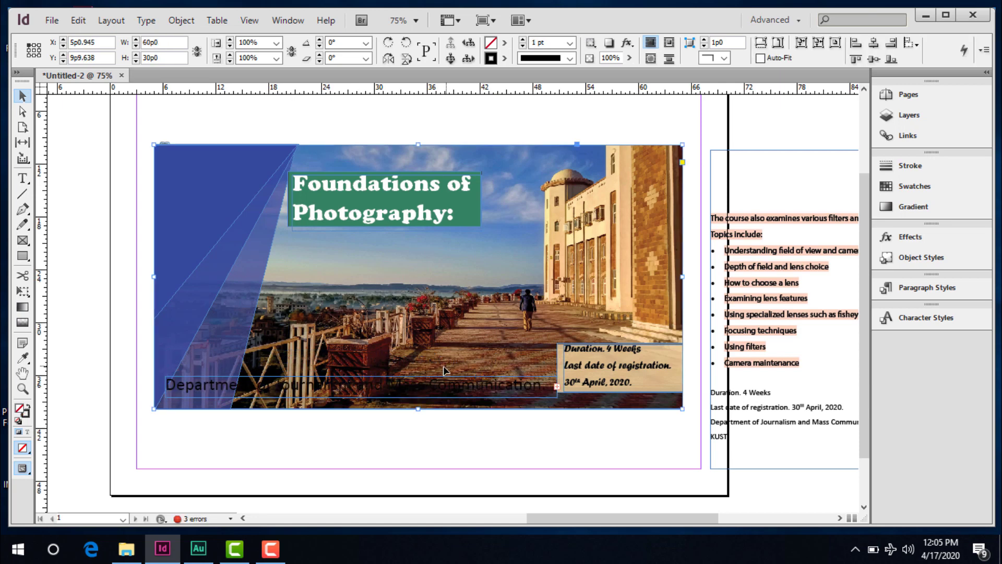
Step: Keep the department name's text colour black and set its font style to Bold
double_click(439, 385)
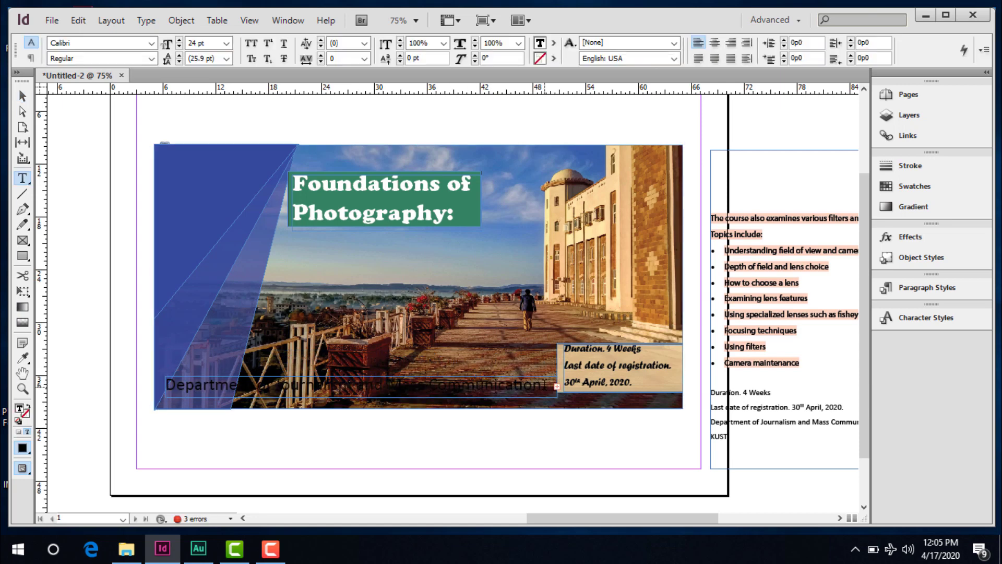
drag(547, 385, 111, 351)
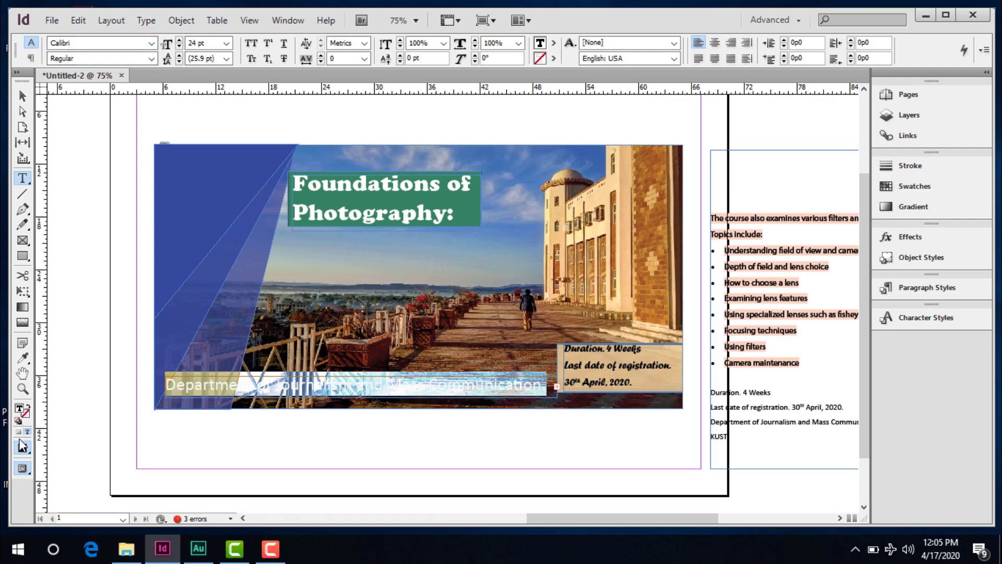
double_click(20, 411)
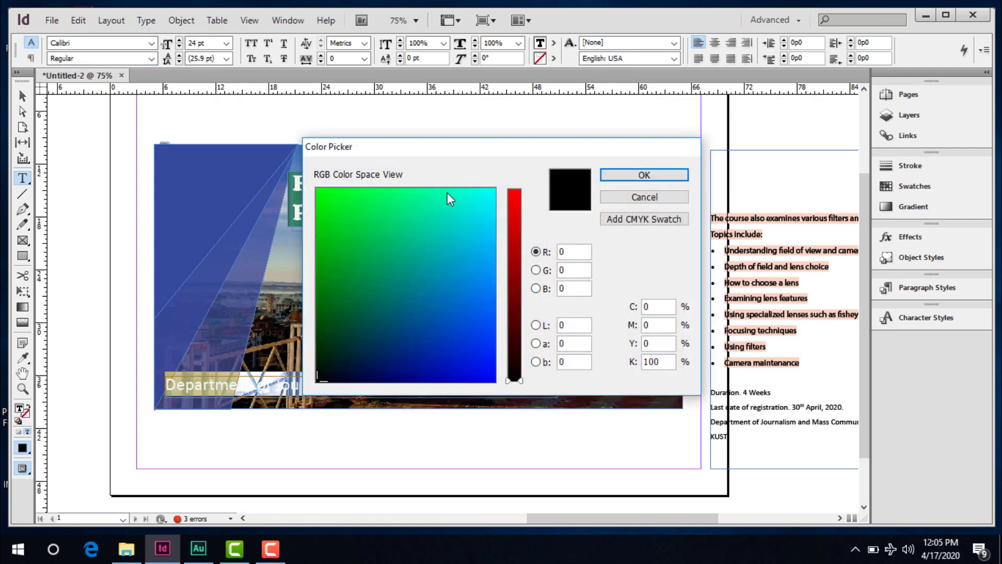
click(666, 178)
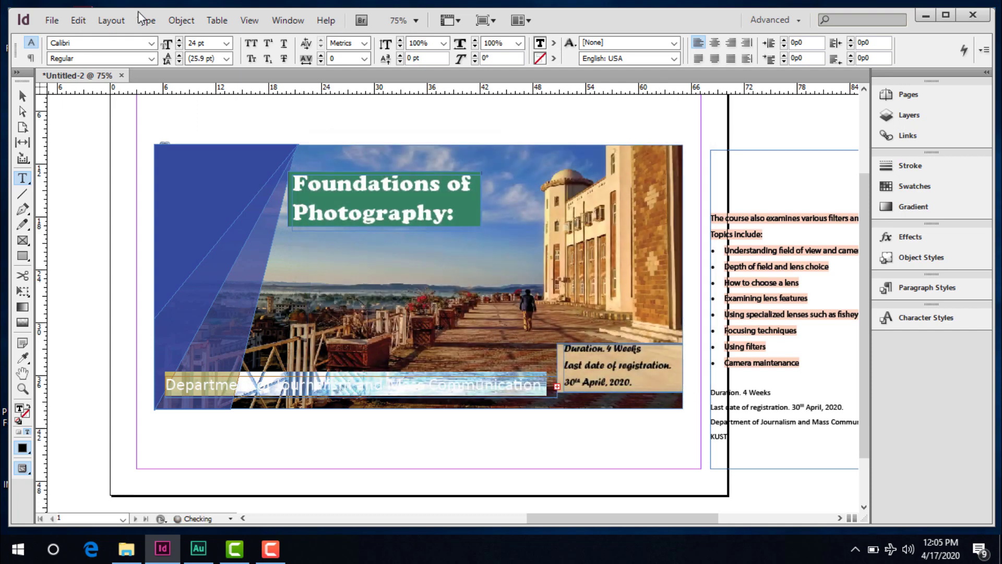
click(152, 58)
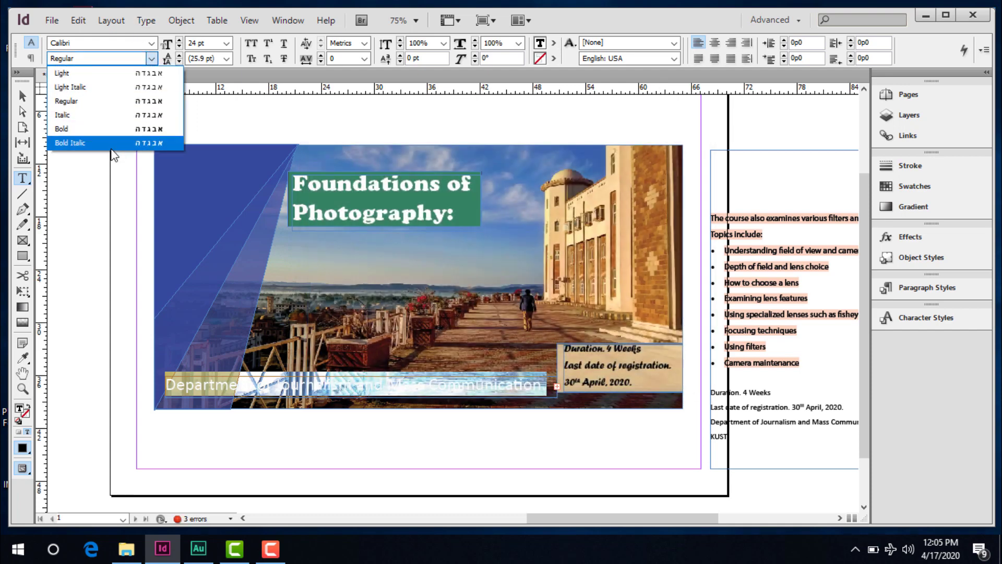
click(101, 129)
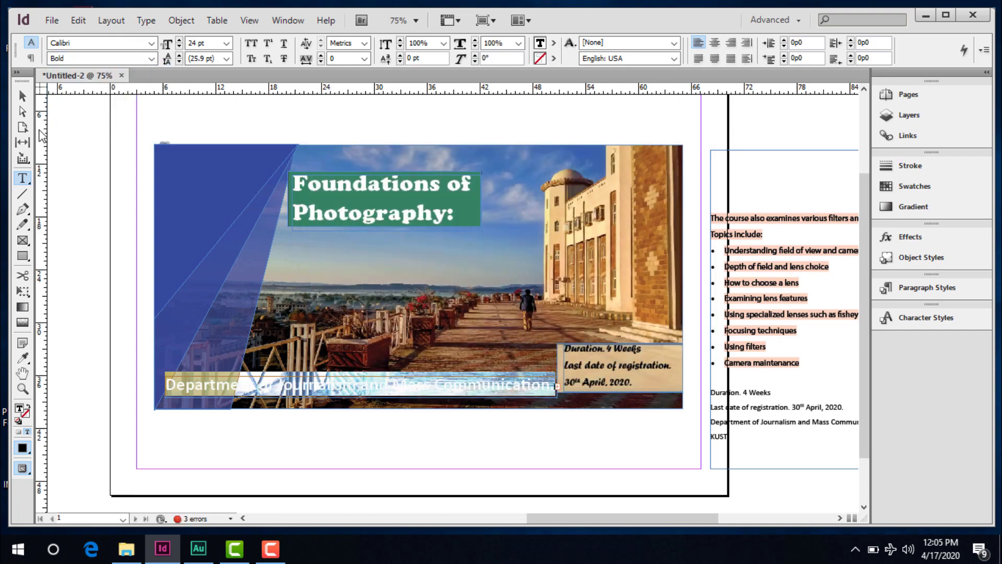
Step: Fill the department text frame with a very pale blue
click(23, 95)
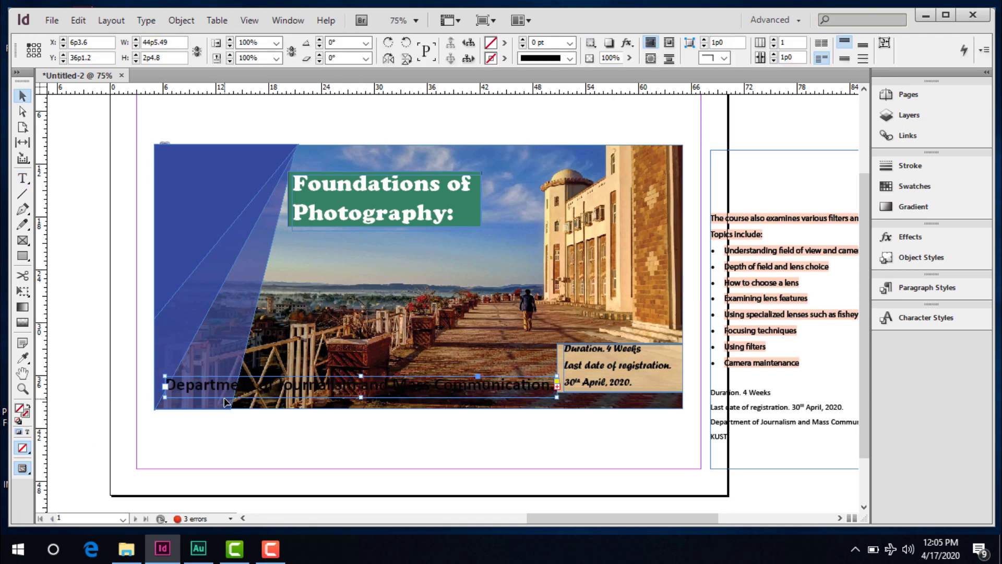
double_click(20, 412)
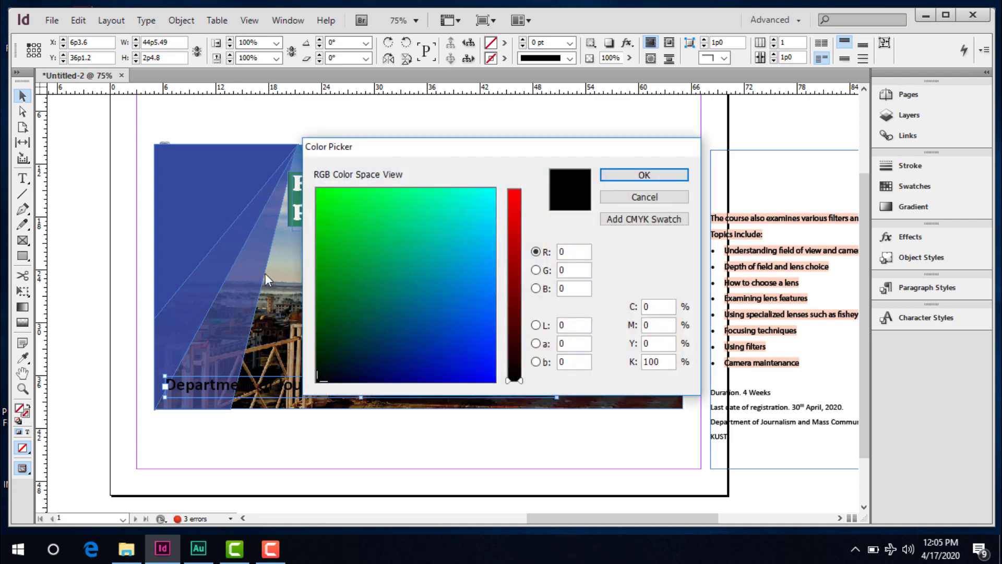
click(423, 240)
click(495, 186)
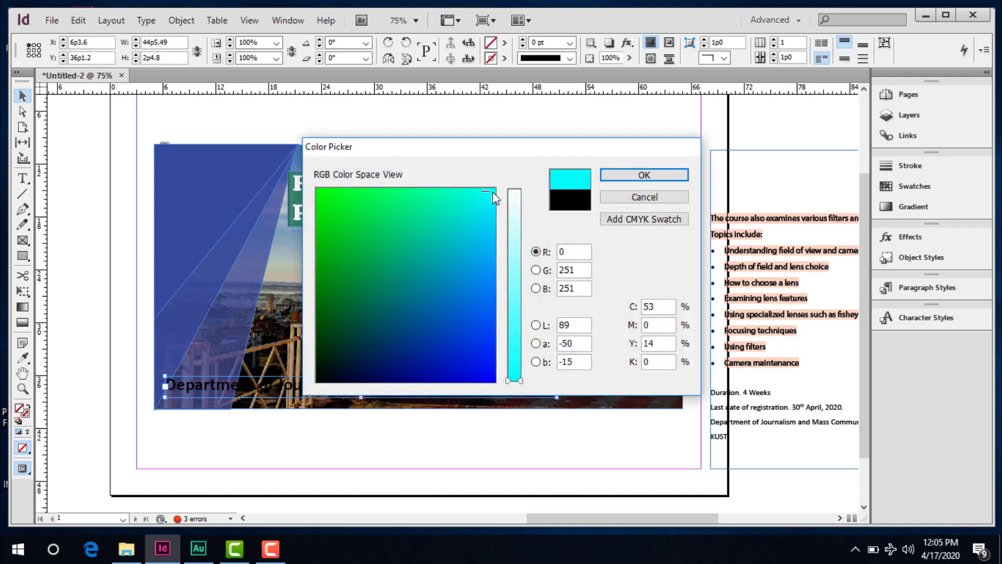
mouse_move(517, 217)
mouse_down()
mouse_move(516, 198)
mouse_move(517, 222)
mouse_up()
click(673, 179)
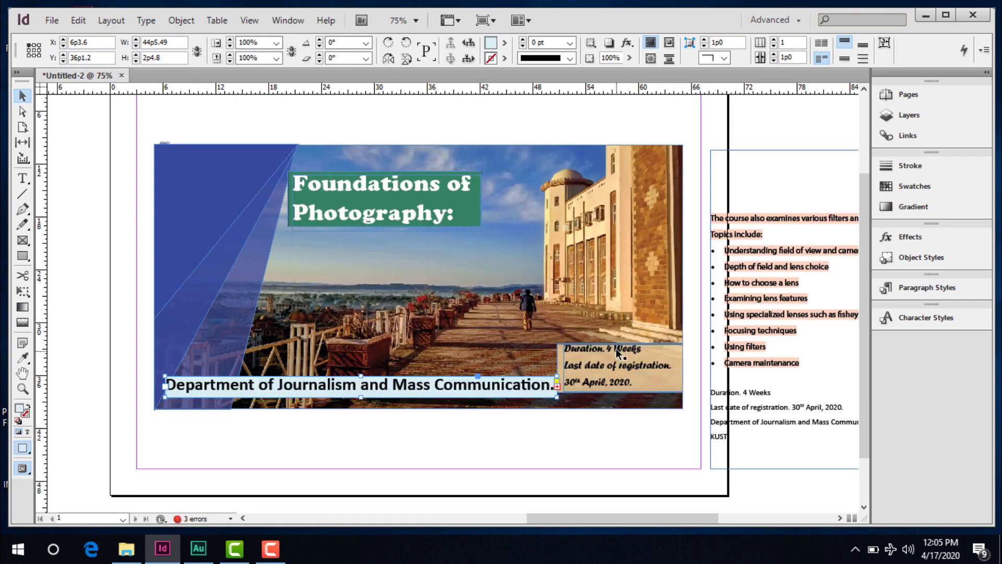
Step: Move the duration text and its tan rectangle higher on the photo, and shift the department banner right to about X 14p7, Y 35p10
drag(616, 353, 618, 304)
mouse_move(614, 368)
mouse_down()
mouse_move(614, 313)
mouse_move(617, 324)
mouse_up()
drag(526, 390, 599, 388)
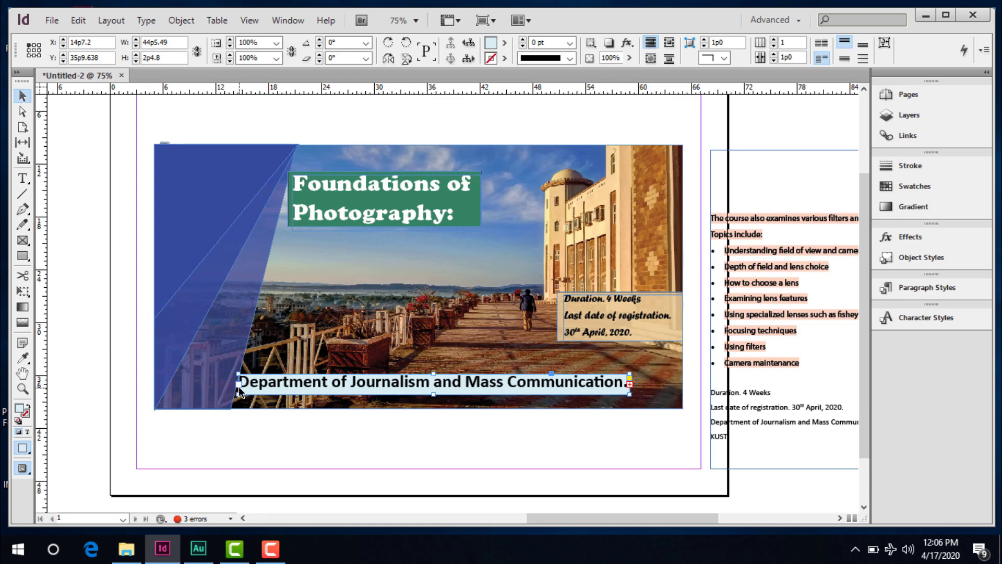
Step: Extend the department text frame leftward to about 49p4 wide and append "KUST" after the department name
drag(237, 389, 196, 389)
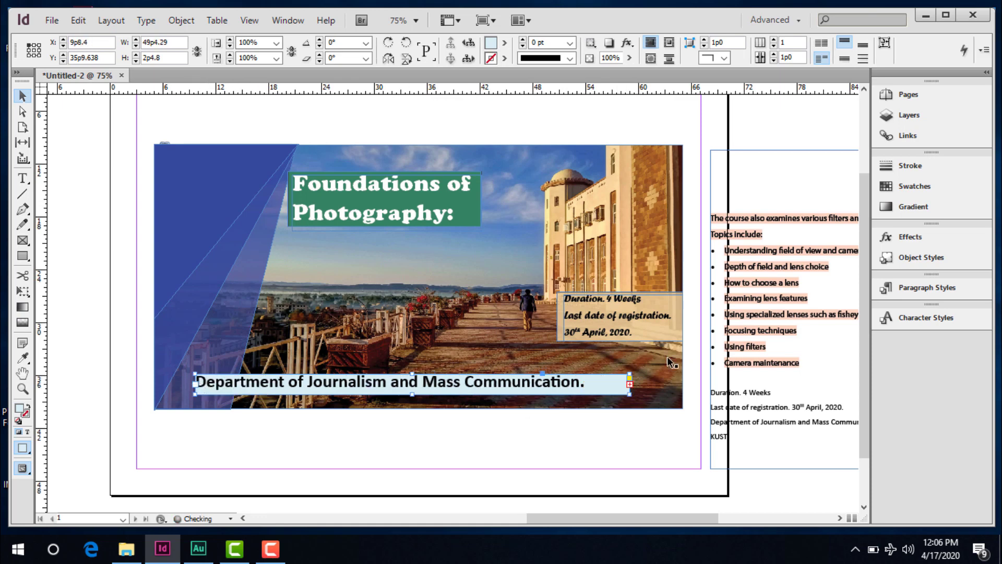
double_click(589, 384)
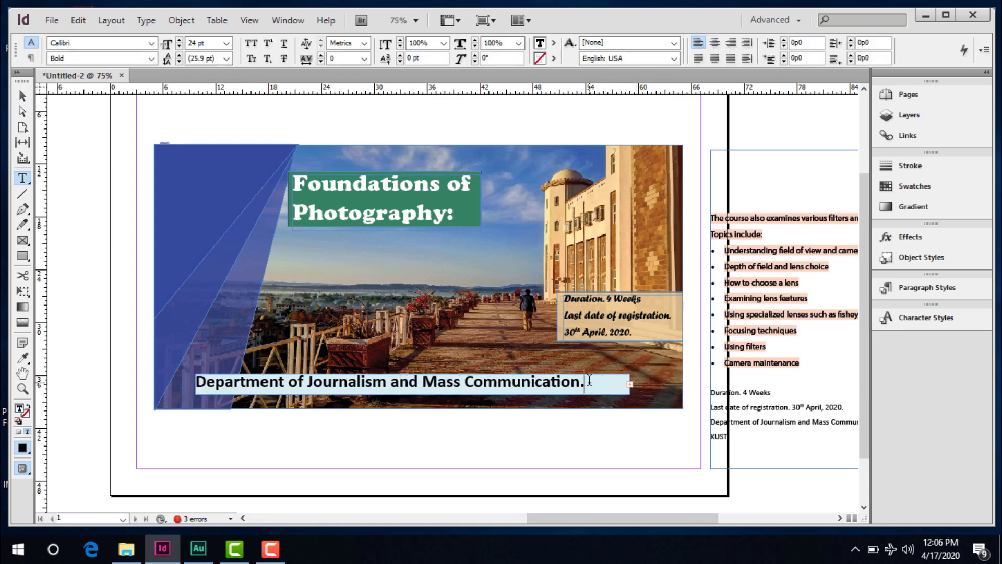
text(KUST)
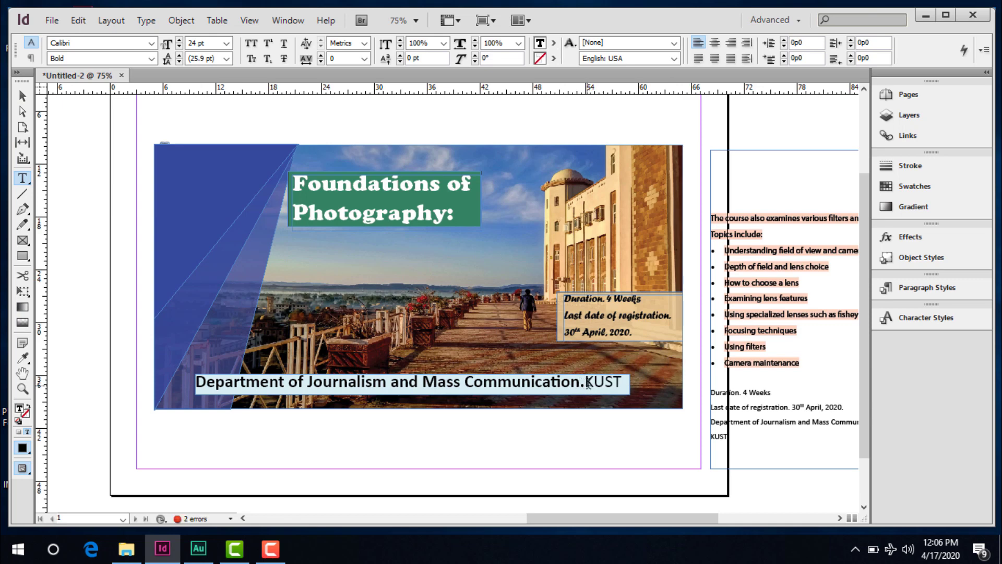
Step: Change the font of the whole department banner line to Berlin Sans FB Demi
drag(622, 382, 163, 376)
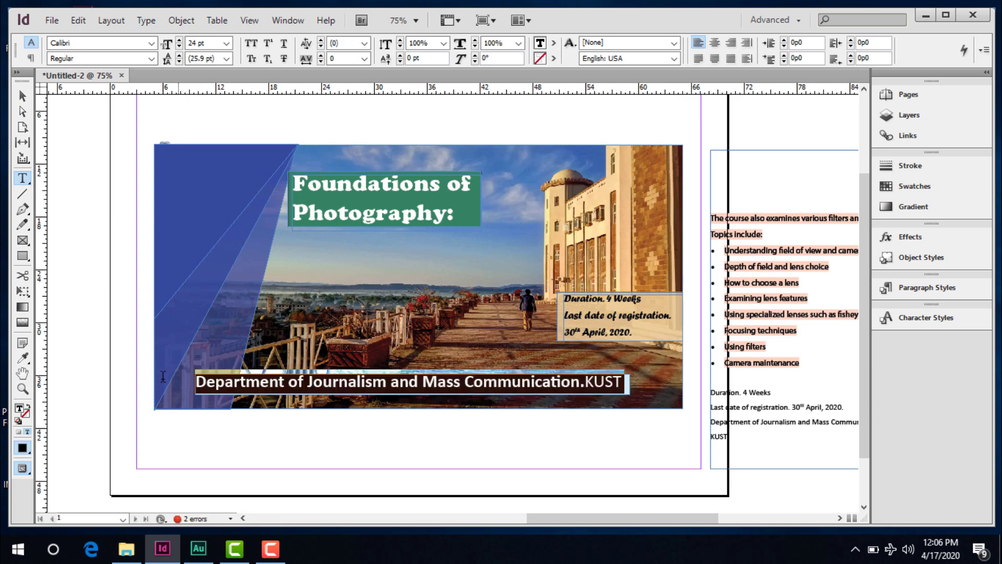
click(152, 42)
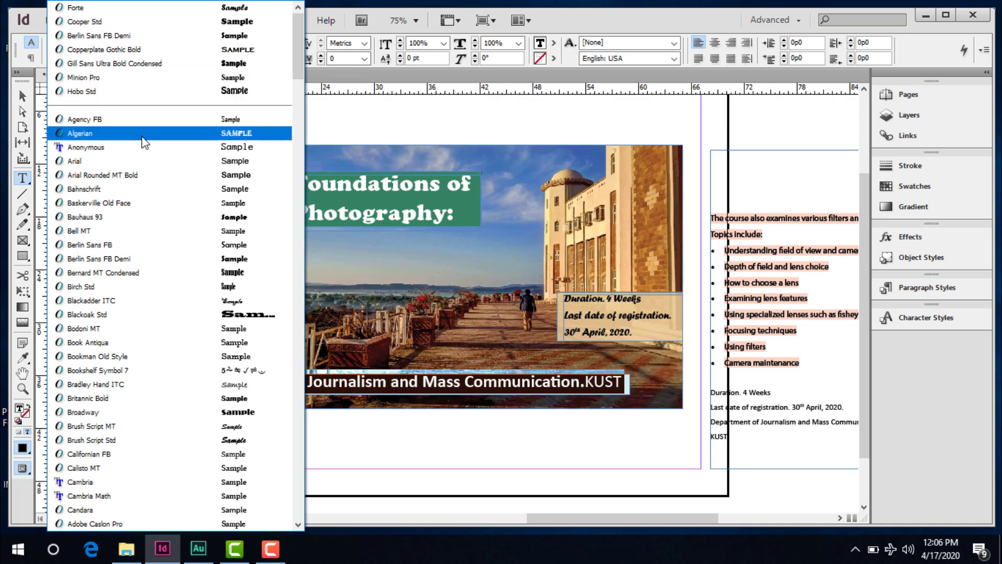
scroll(139, 264, down, 2)
key(Escape)
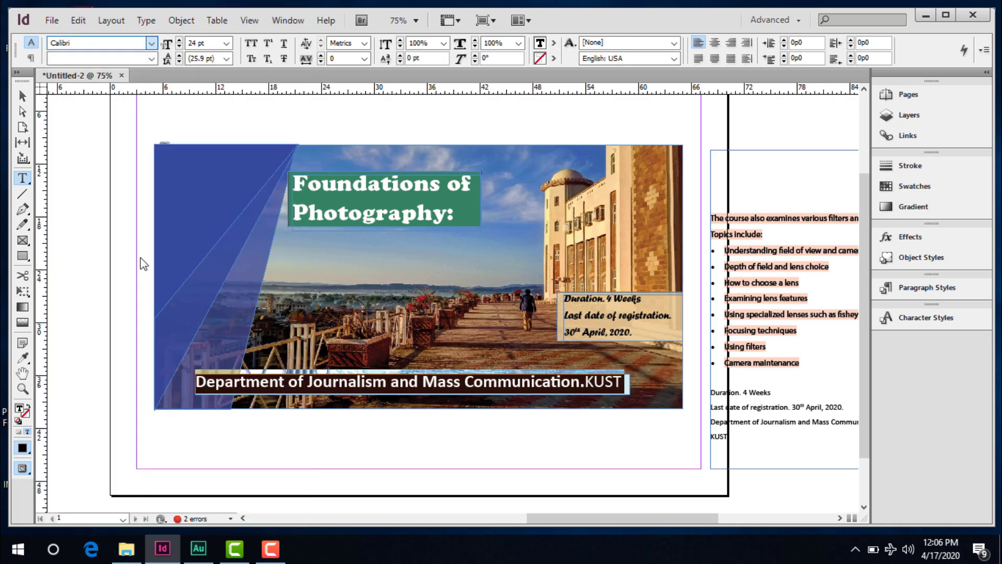
Step: Try the department banner text at 18 pt, and return it to 24 pt
click(225, 43)
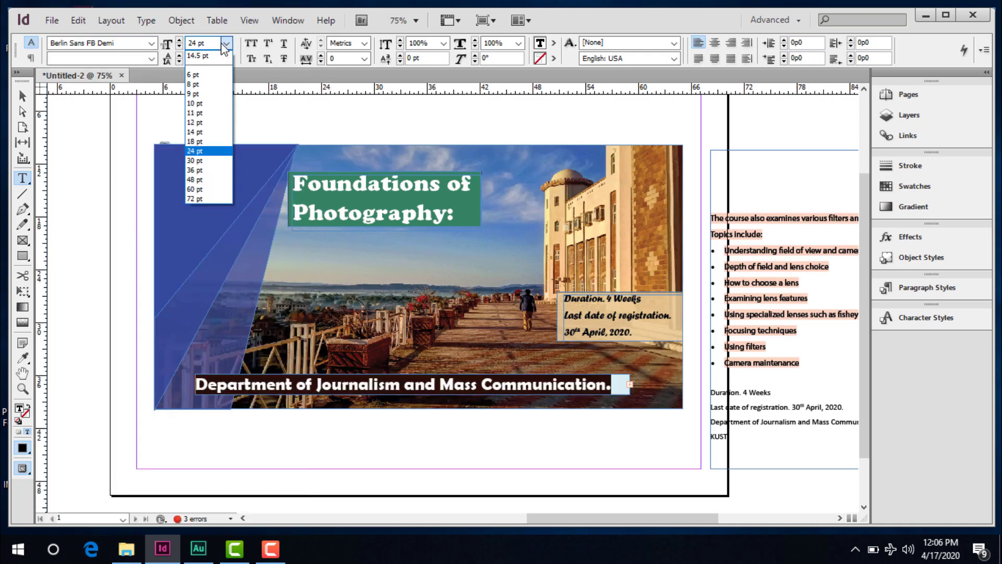
click(202, 141)
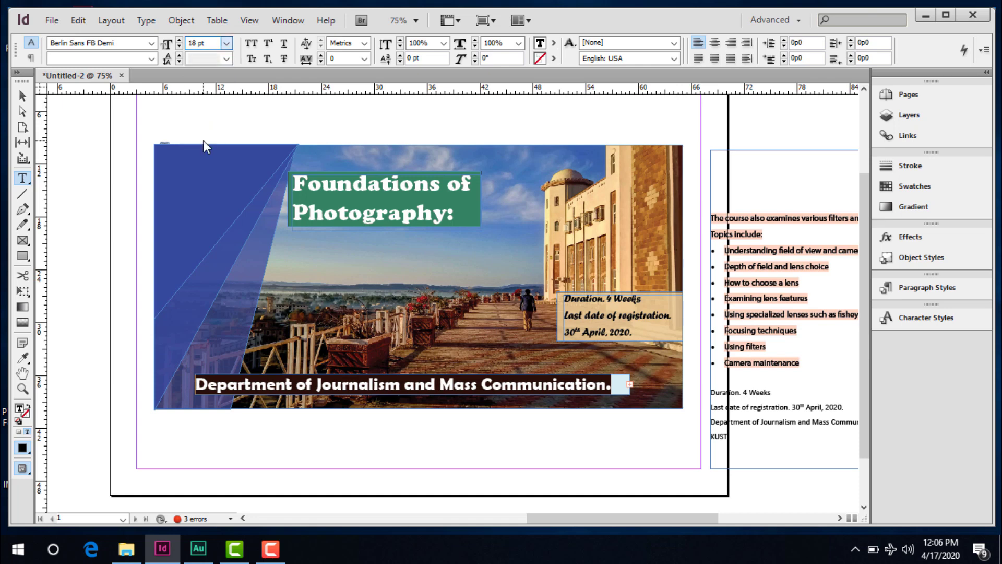
click(228, 43)
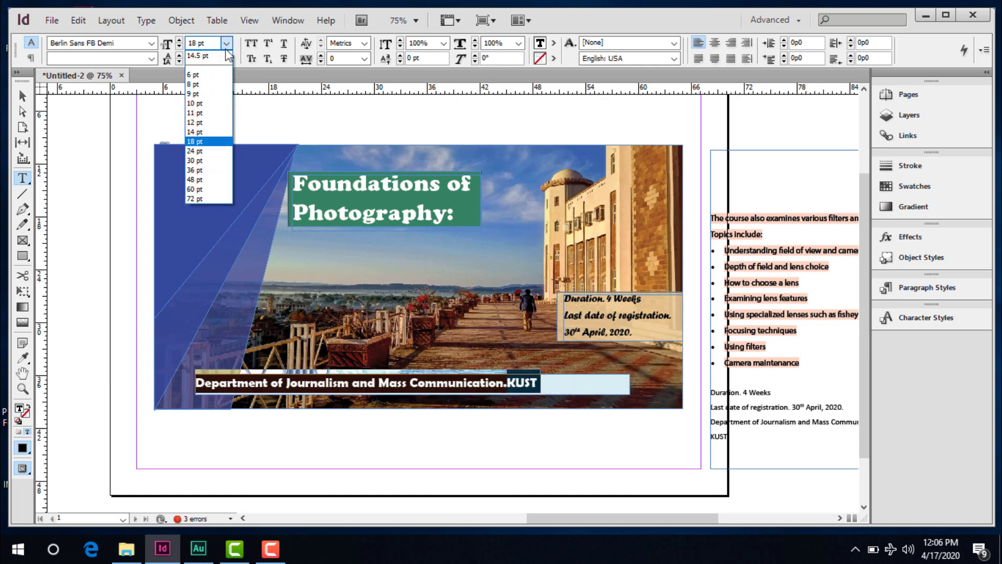
click(200, 153)
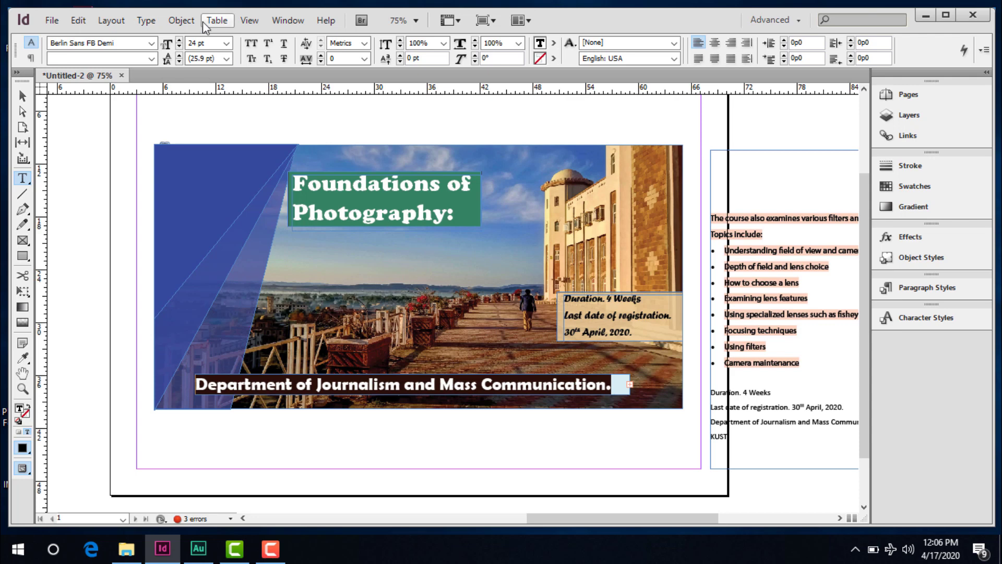
Step: Set the department banner text size to 20 pt
click(166, 43)
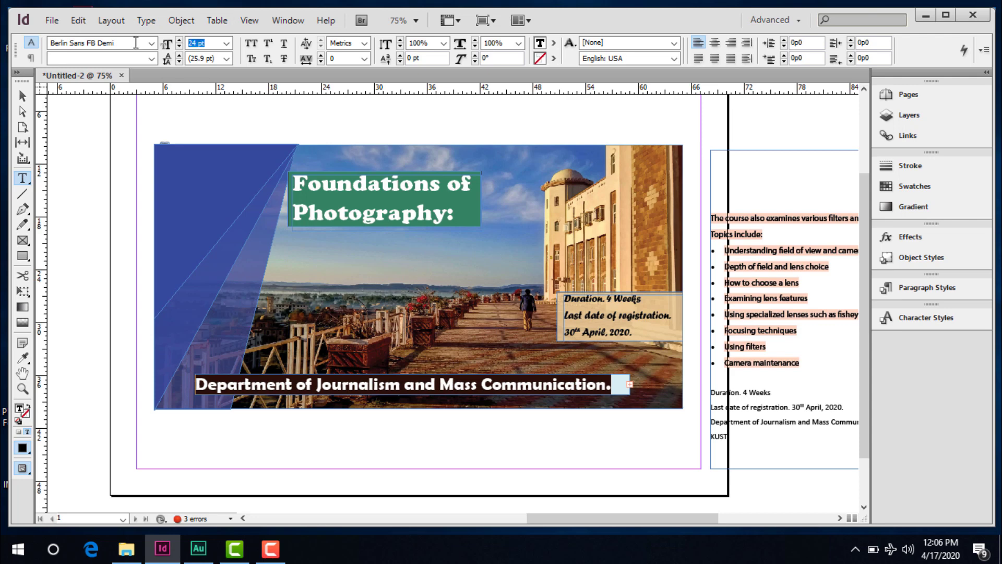
text(20)
key(Return)
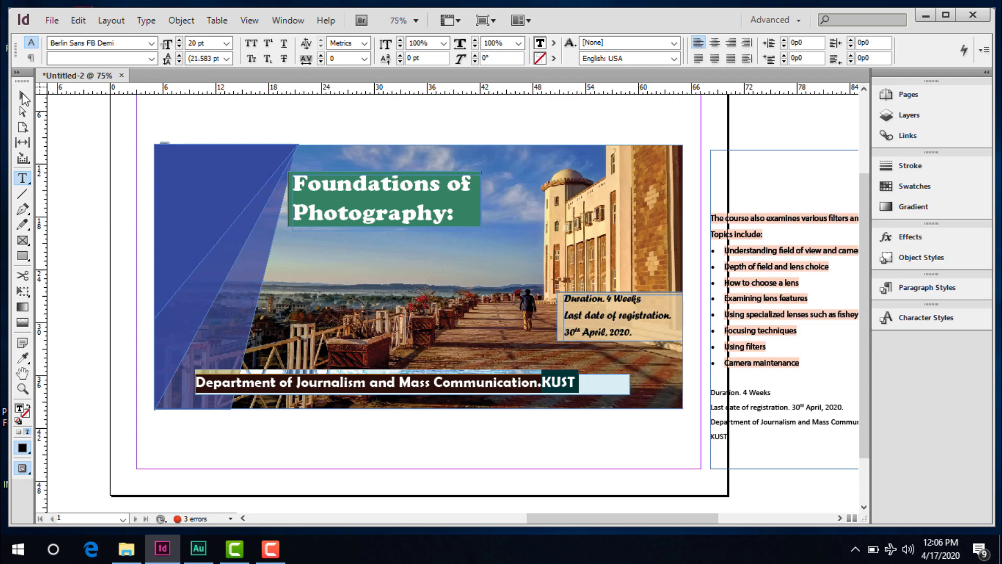
click(23, 97)
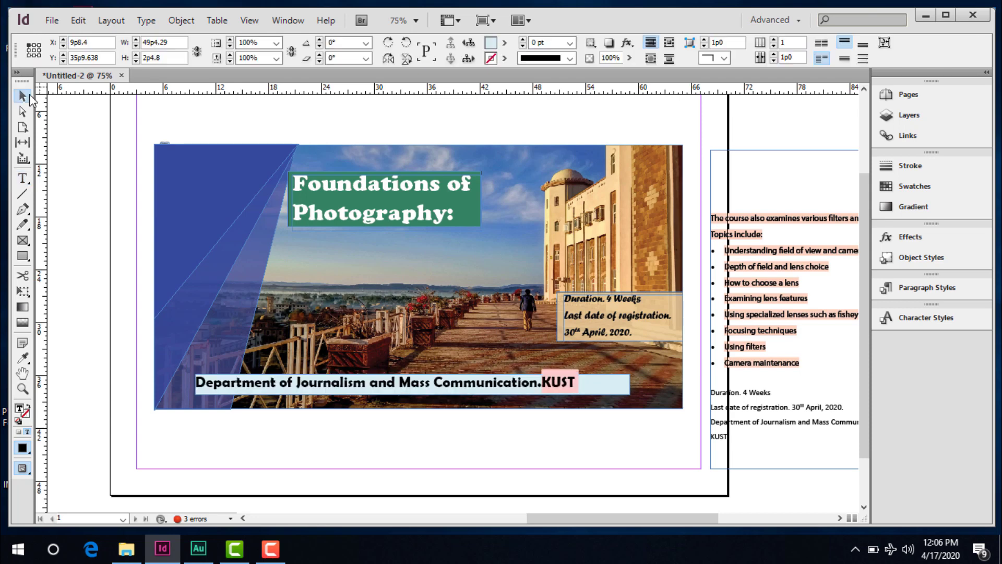
Step: Replace the period and "KUST" at the end of the department banner with ", KUST"
double_click(571, 391)
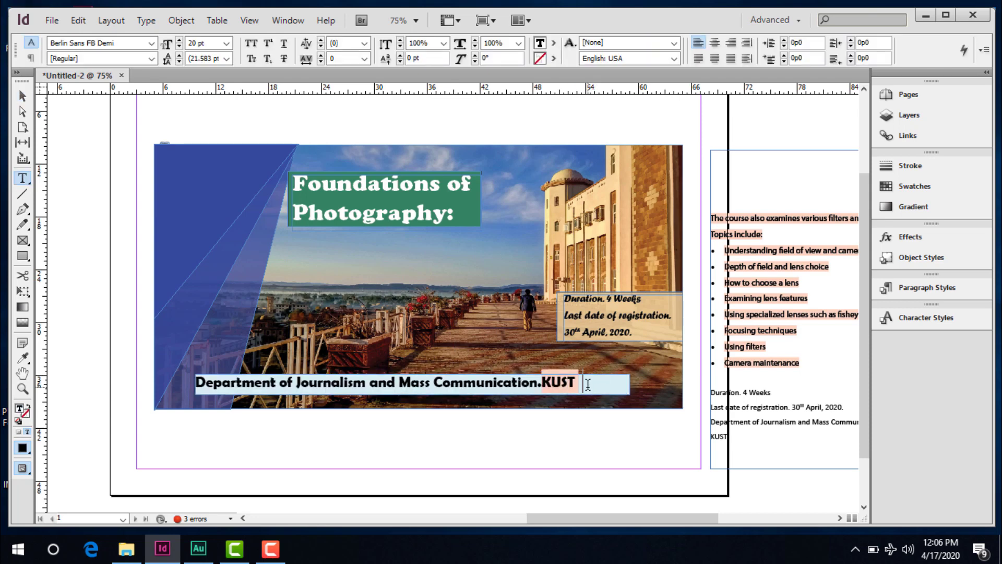
drag(588, 384, 540, 385)
key(BackSpace)
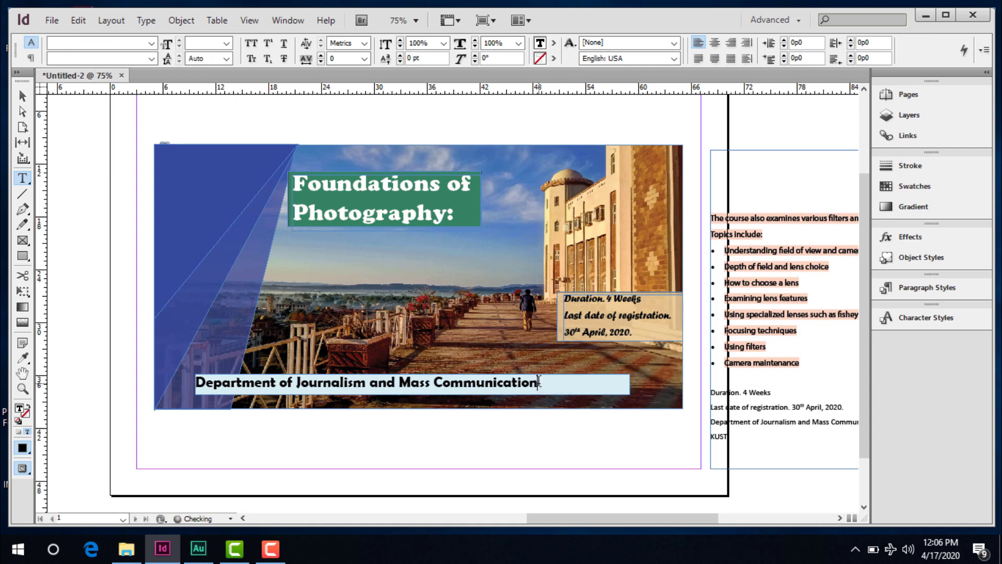
text(, )
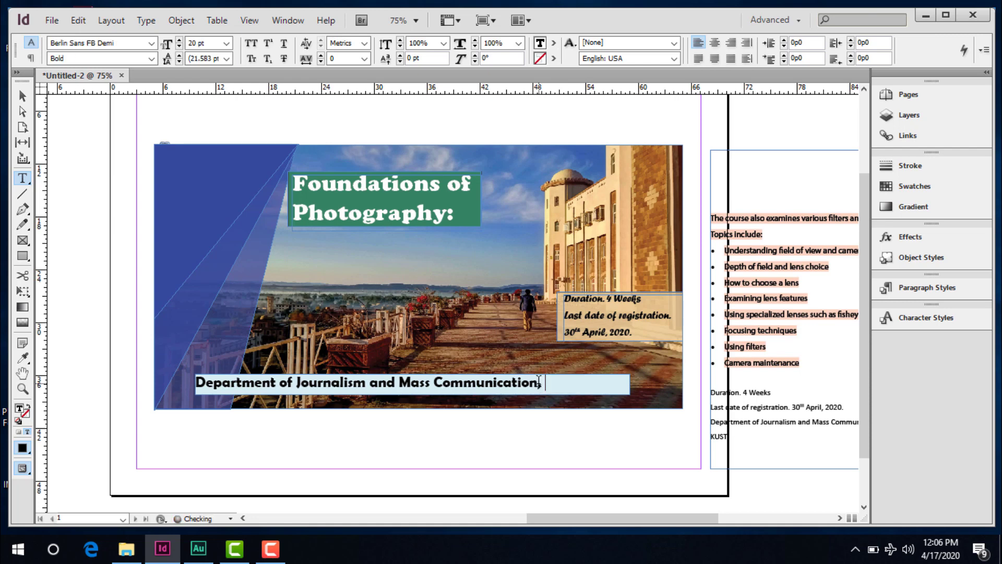
text(KUST)
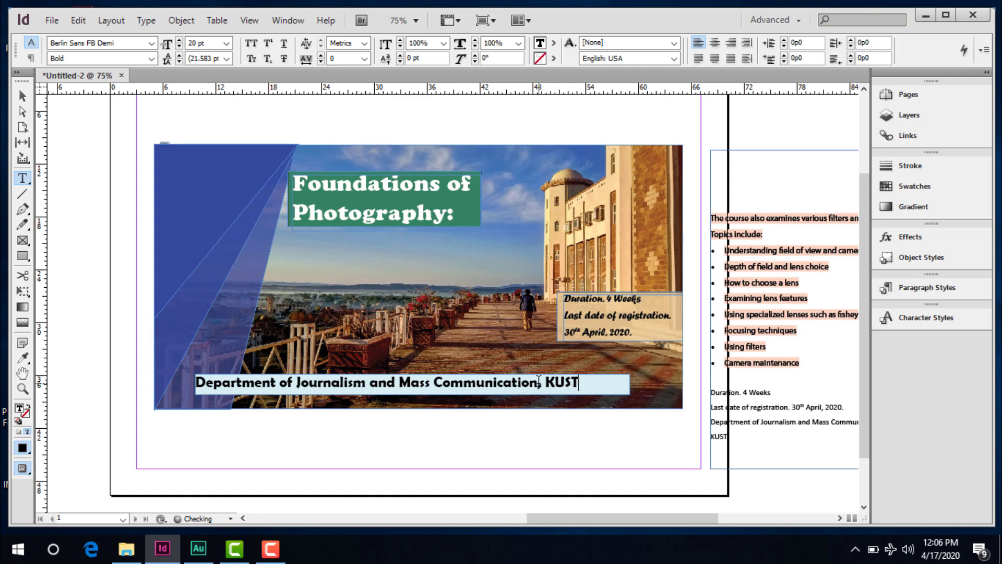